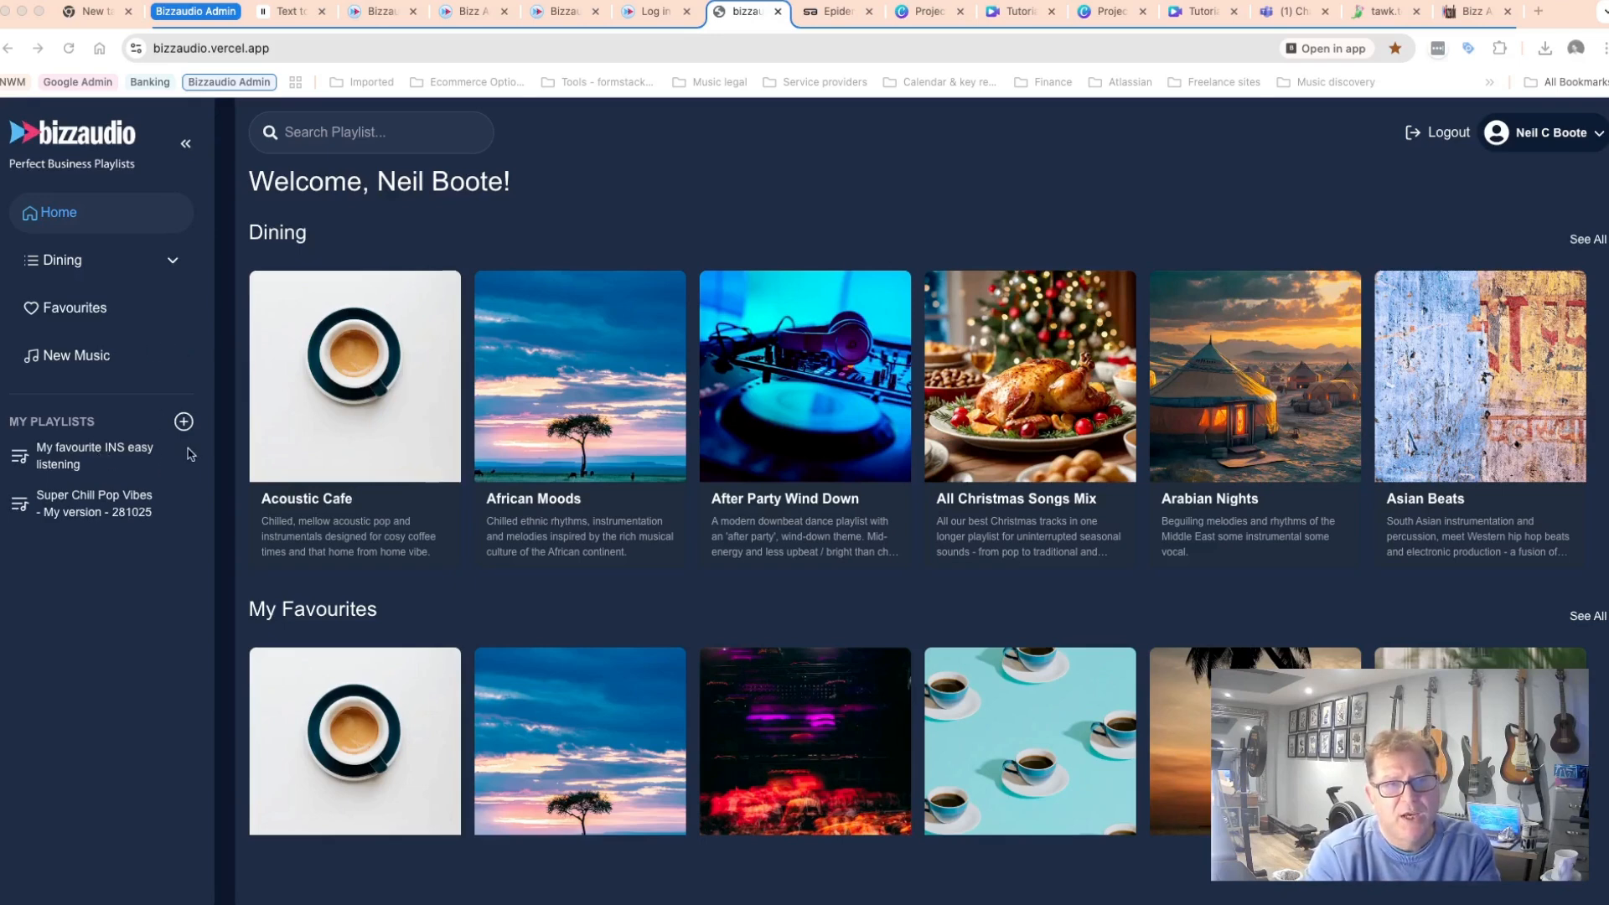
Open the My favourite INS easy listening playlist and return to the home page.
{"action": "left_click", "coordinate": [103, 457]}
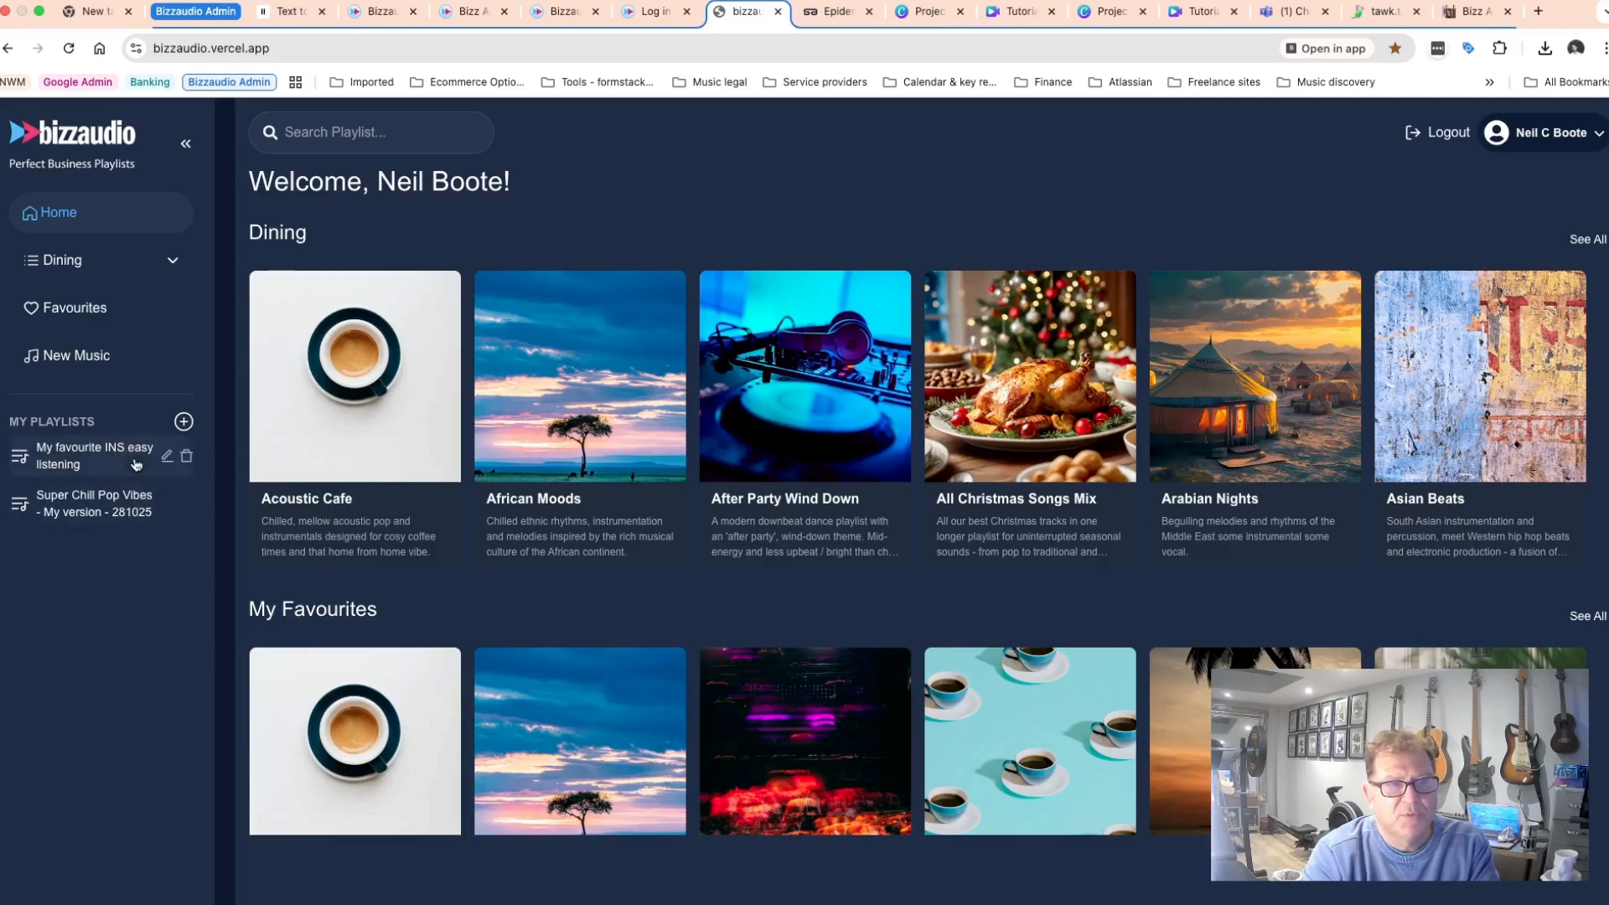
{"action": "left_click", "coordinate": [136, 464]}
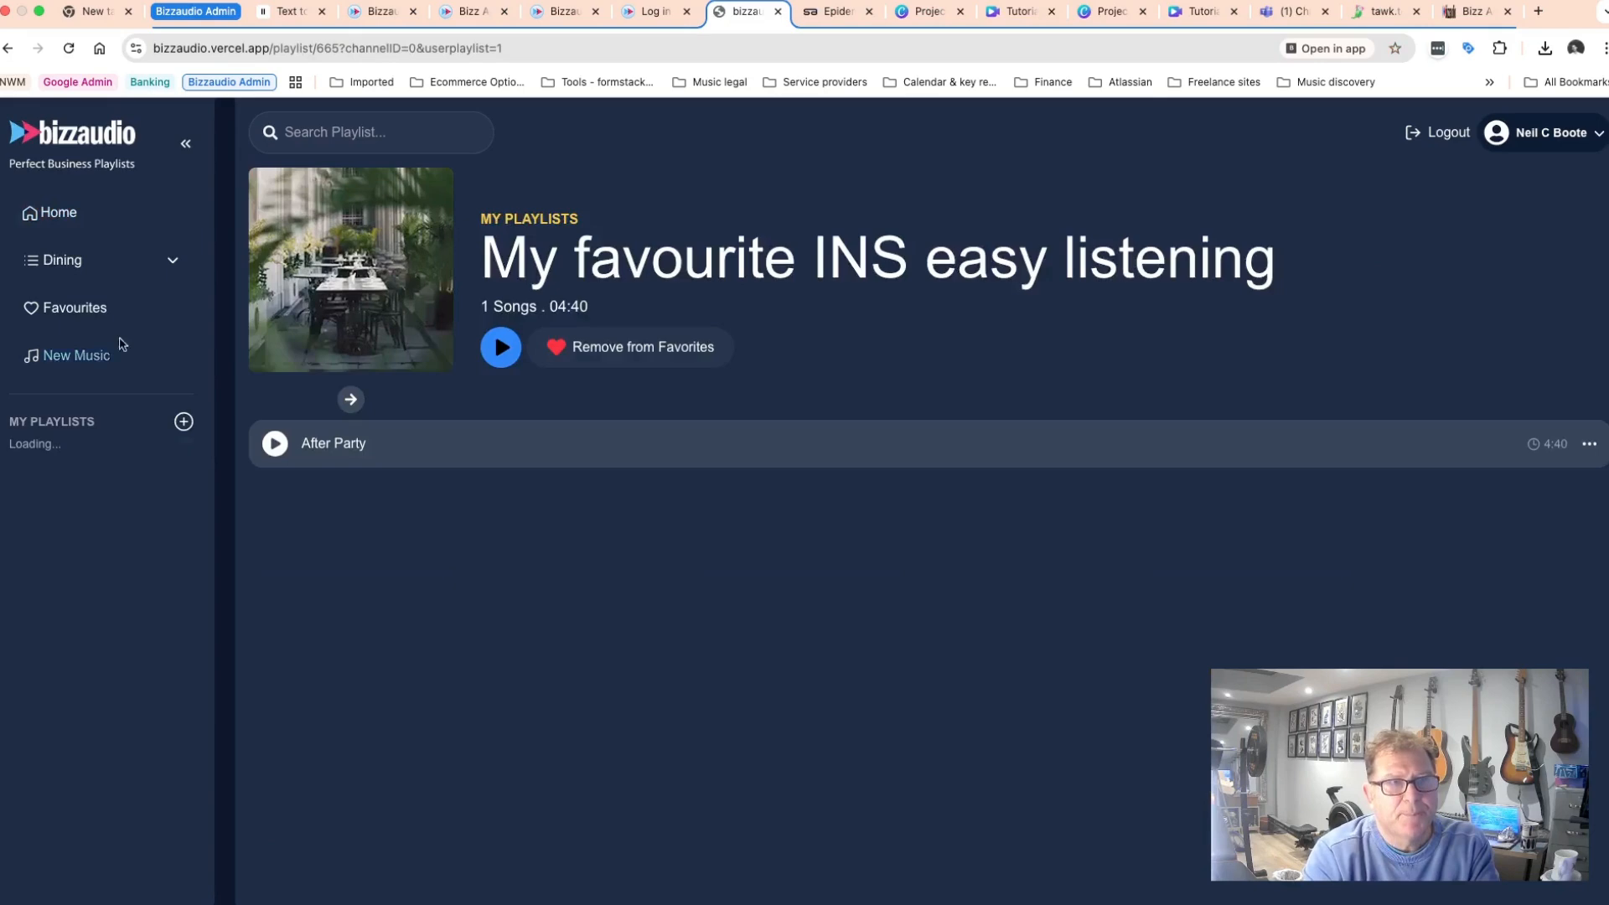
{"action": "left_click", "coordinate": [5, 48]}
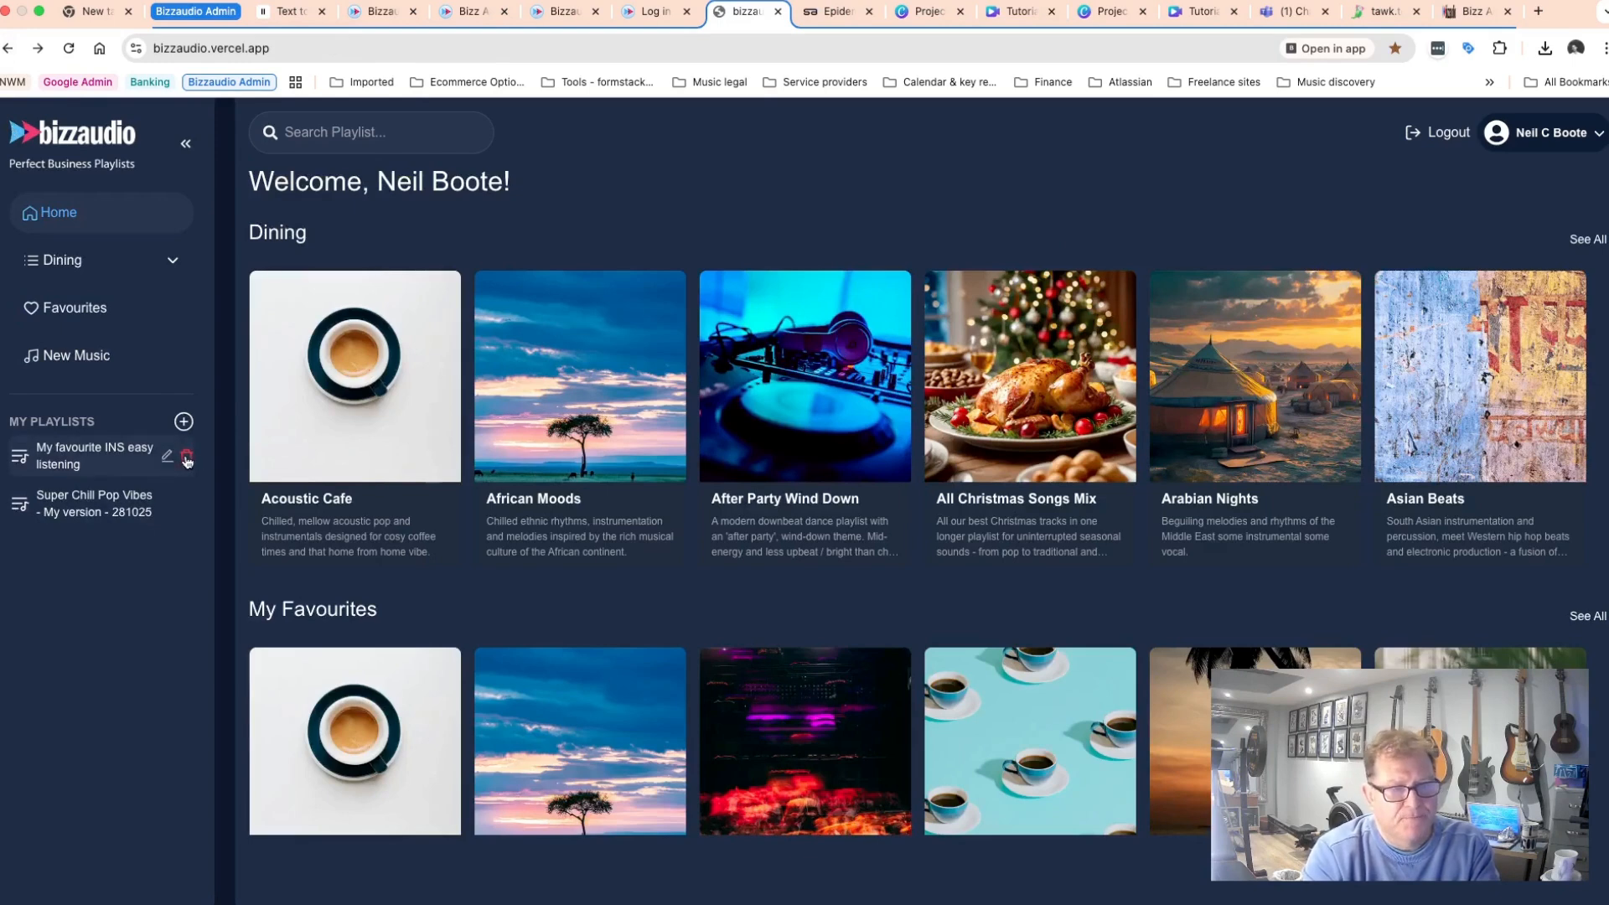
Delete the My favourite INS easy listening playlist from My Playlists.
{"action": "left_click", "coordinate": [187, 459]}
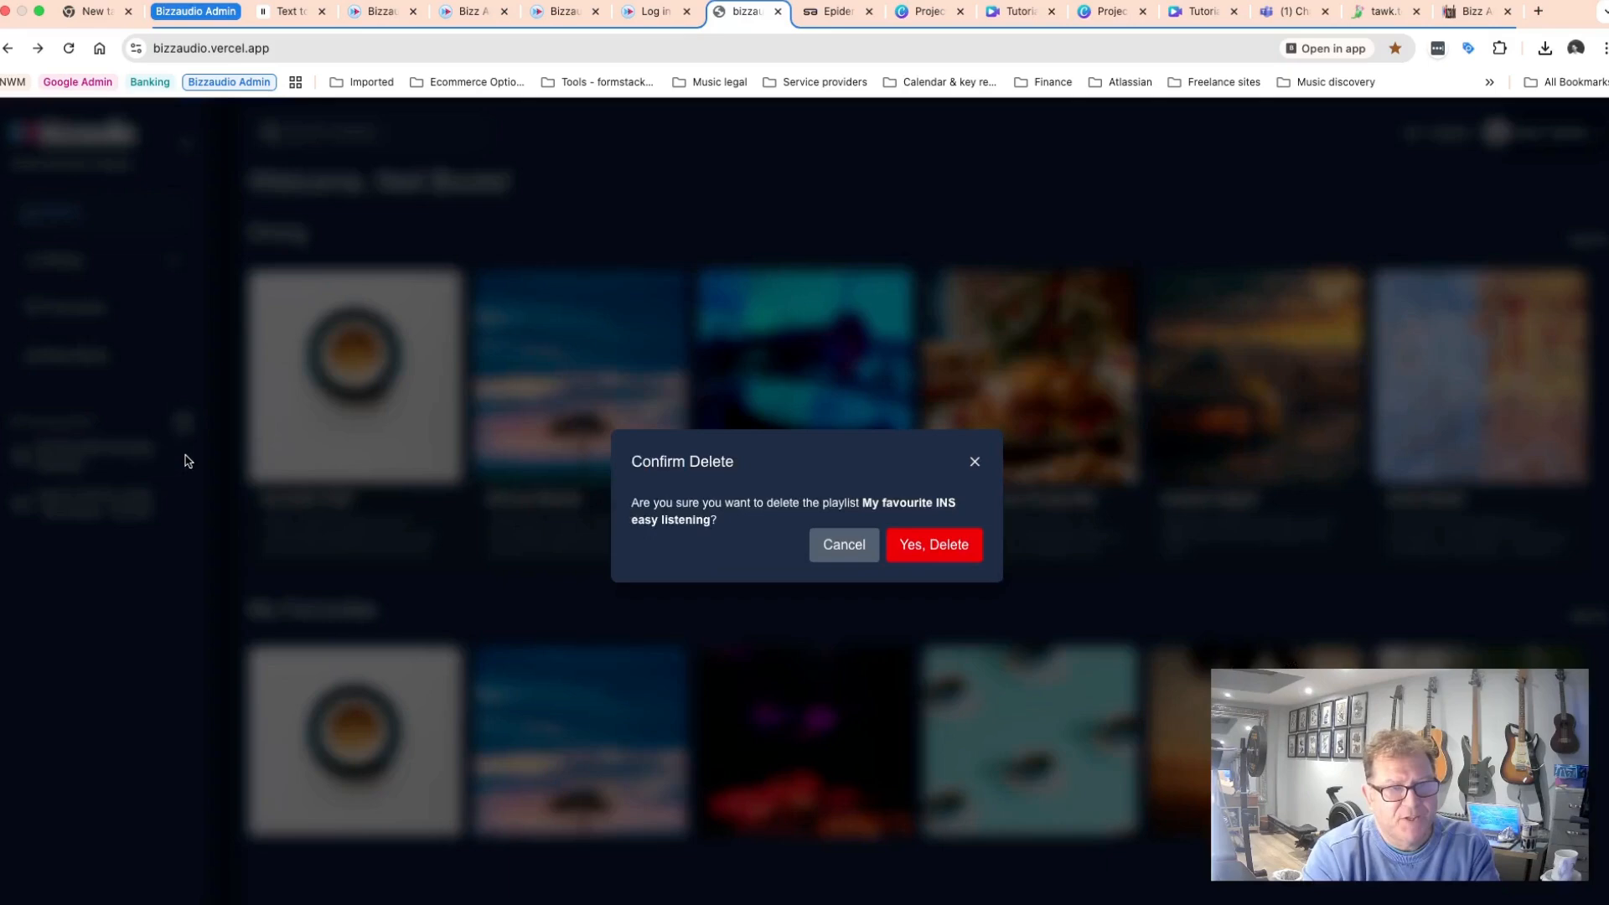
{"action": "left_click", "coordinate": [926, 546]}
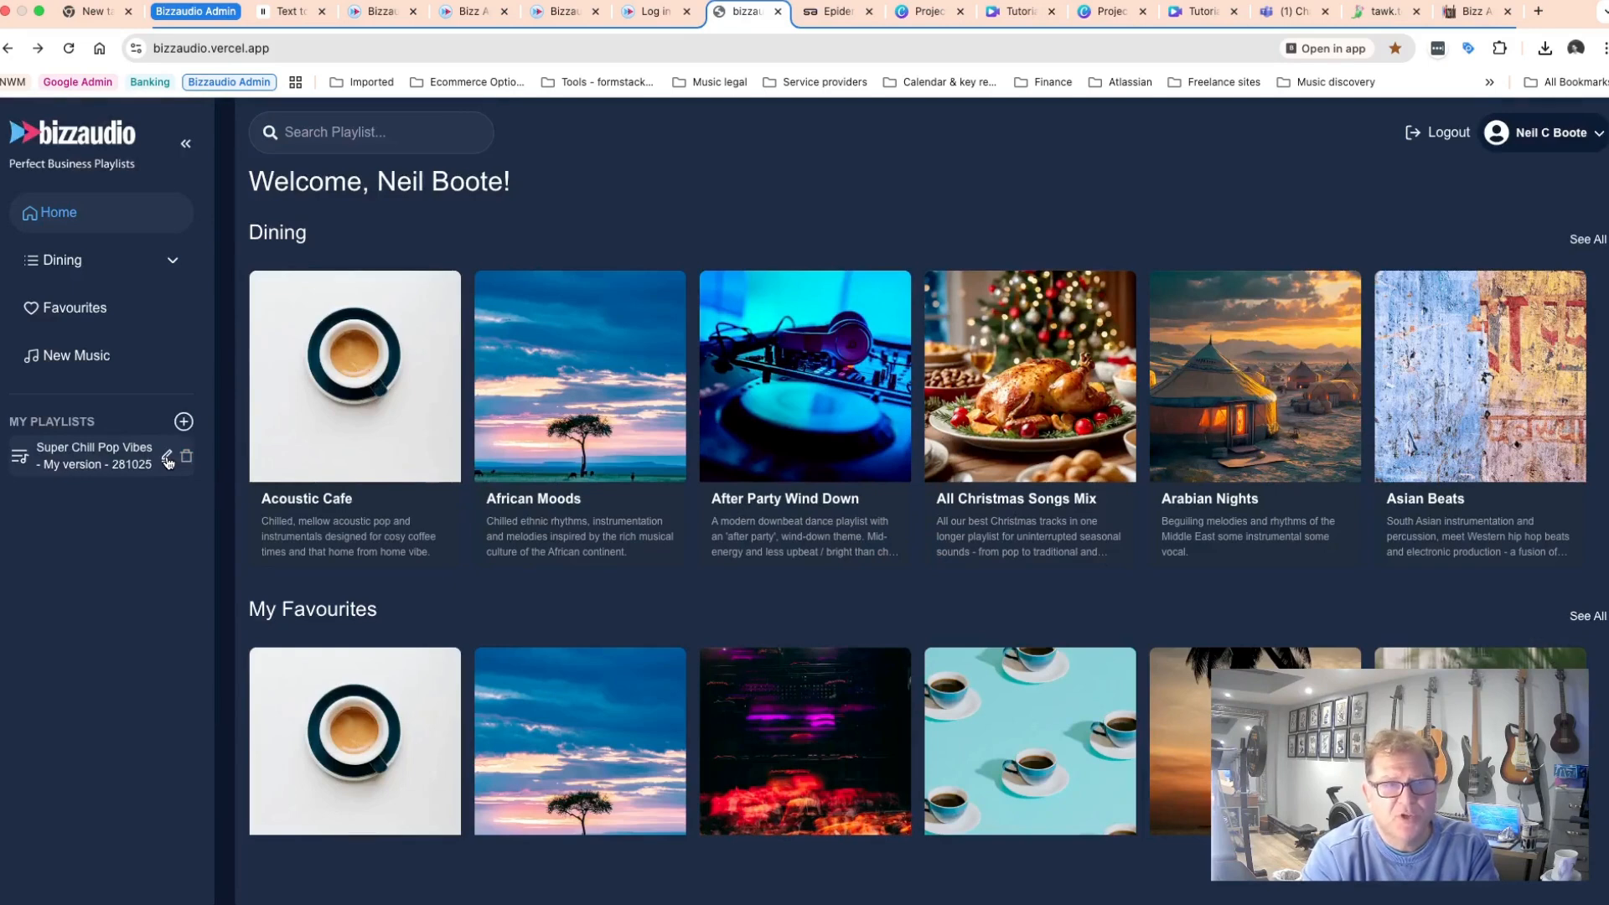
Open the Super Chill Pop Vibes - My version - 281025 playlist for editing, review its name, description and tracks, and update it.
{"action": "left_click", "coordinate": [167, 459]}
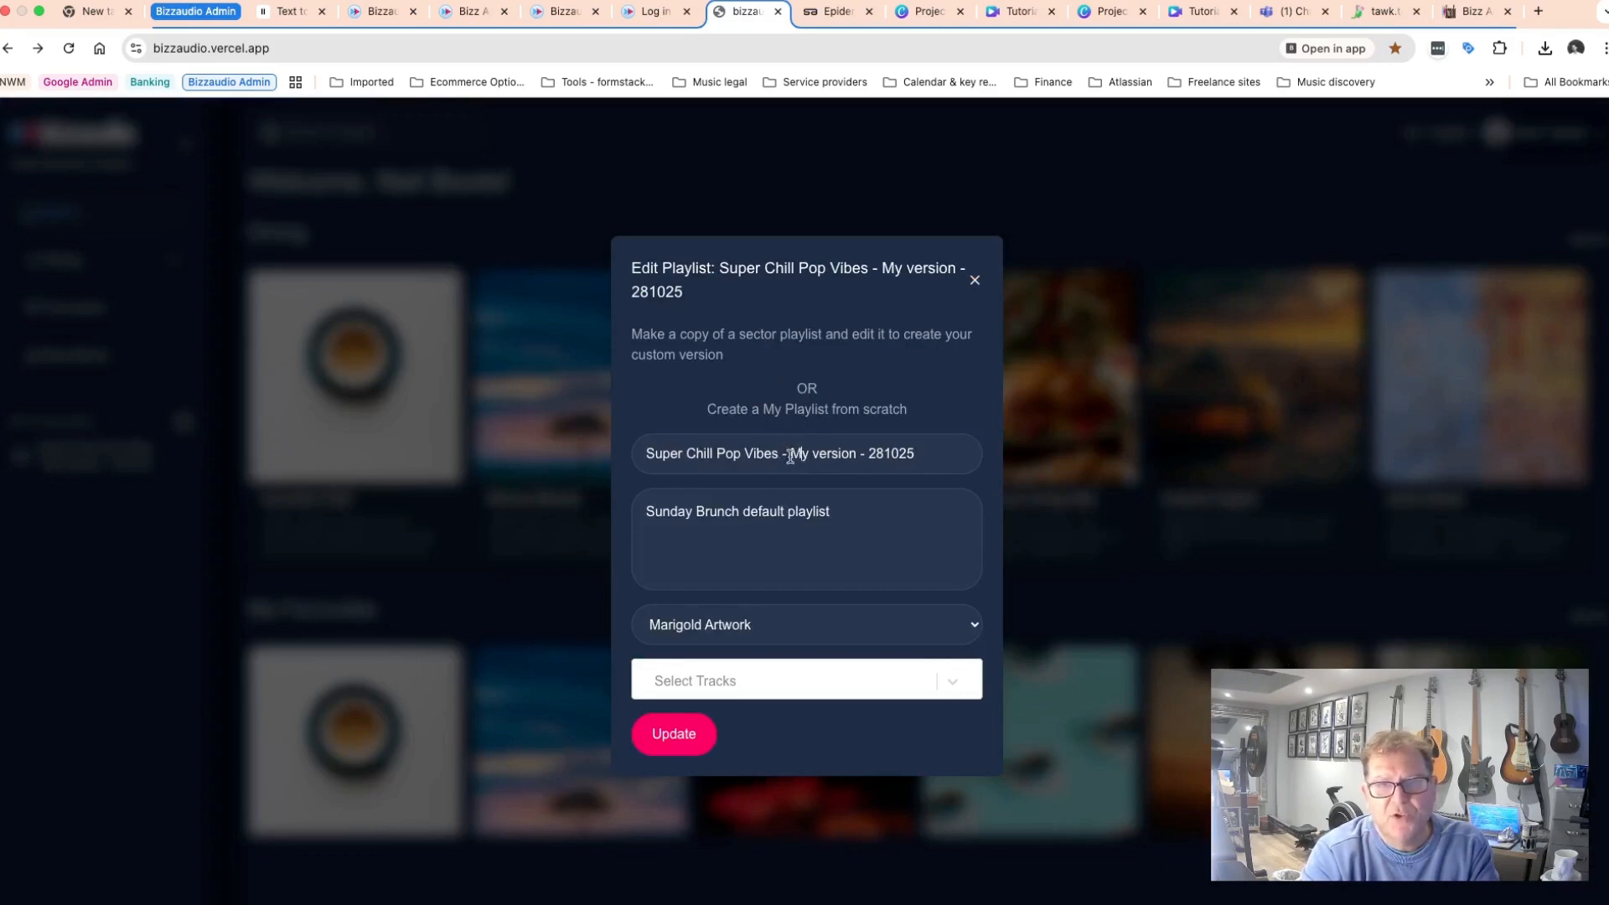
{"action": "left_click_drag", "start_coordinate": [642, 453], "coordinate": [944, 453]}
{"action": "left_click", "coordinate": [944, 453]}
{"action": "left_click_drag", "start_coordinate": [846, 510], "coordinate": [634, 514]}
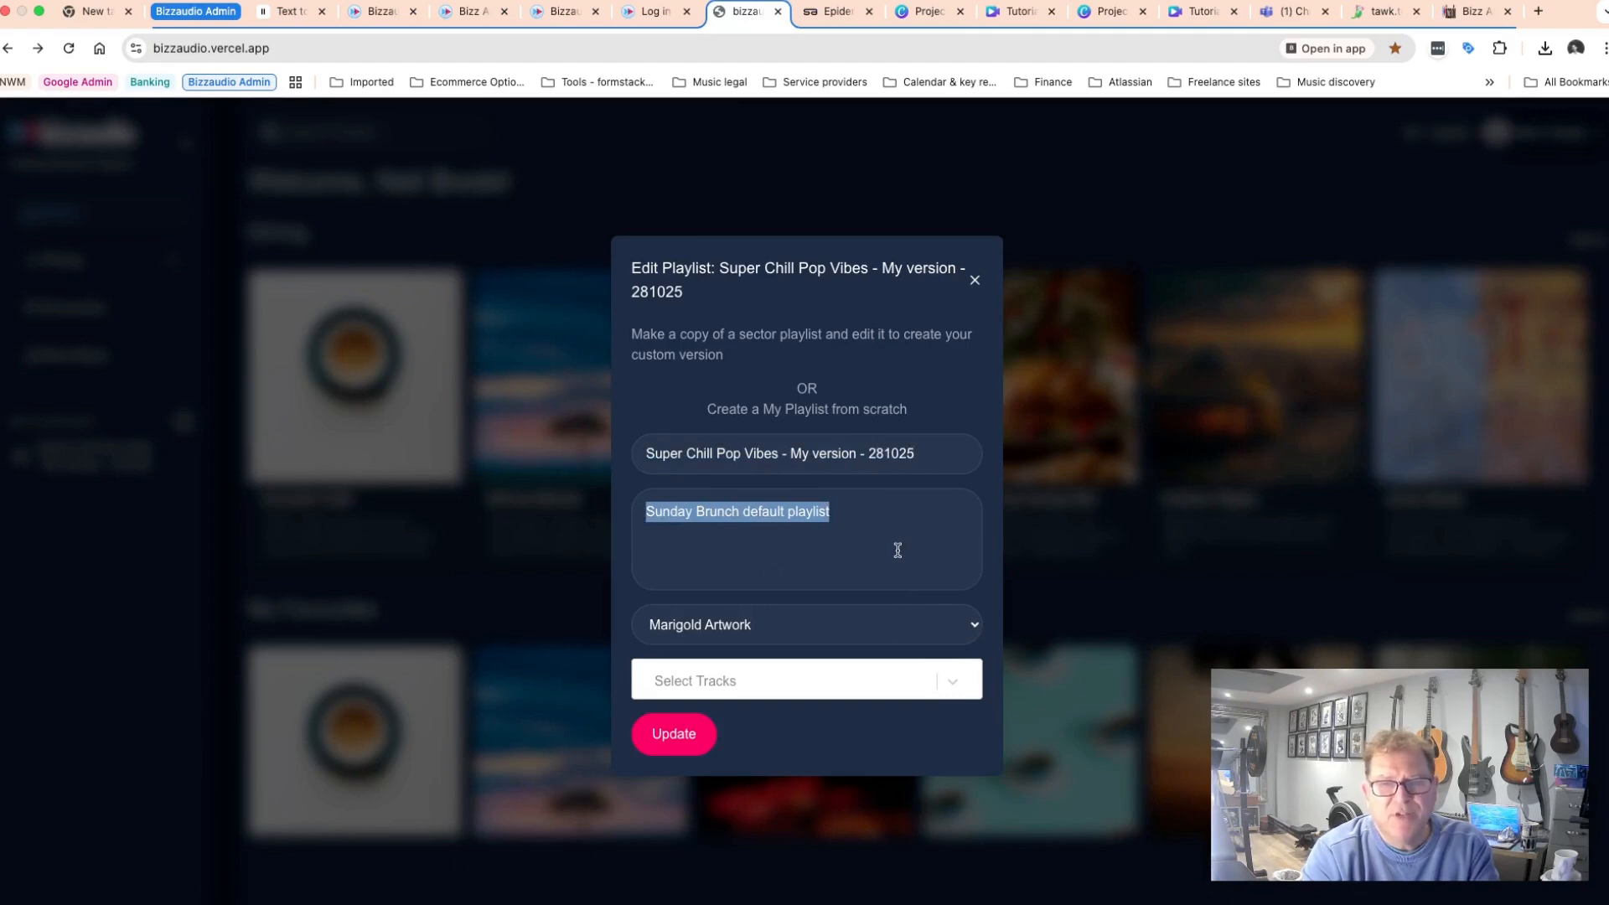
{"action": "left_click", "coordinate": [952, 682]}
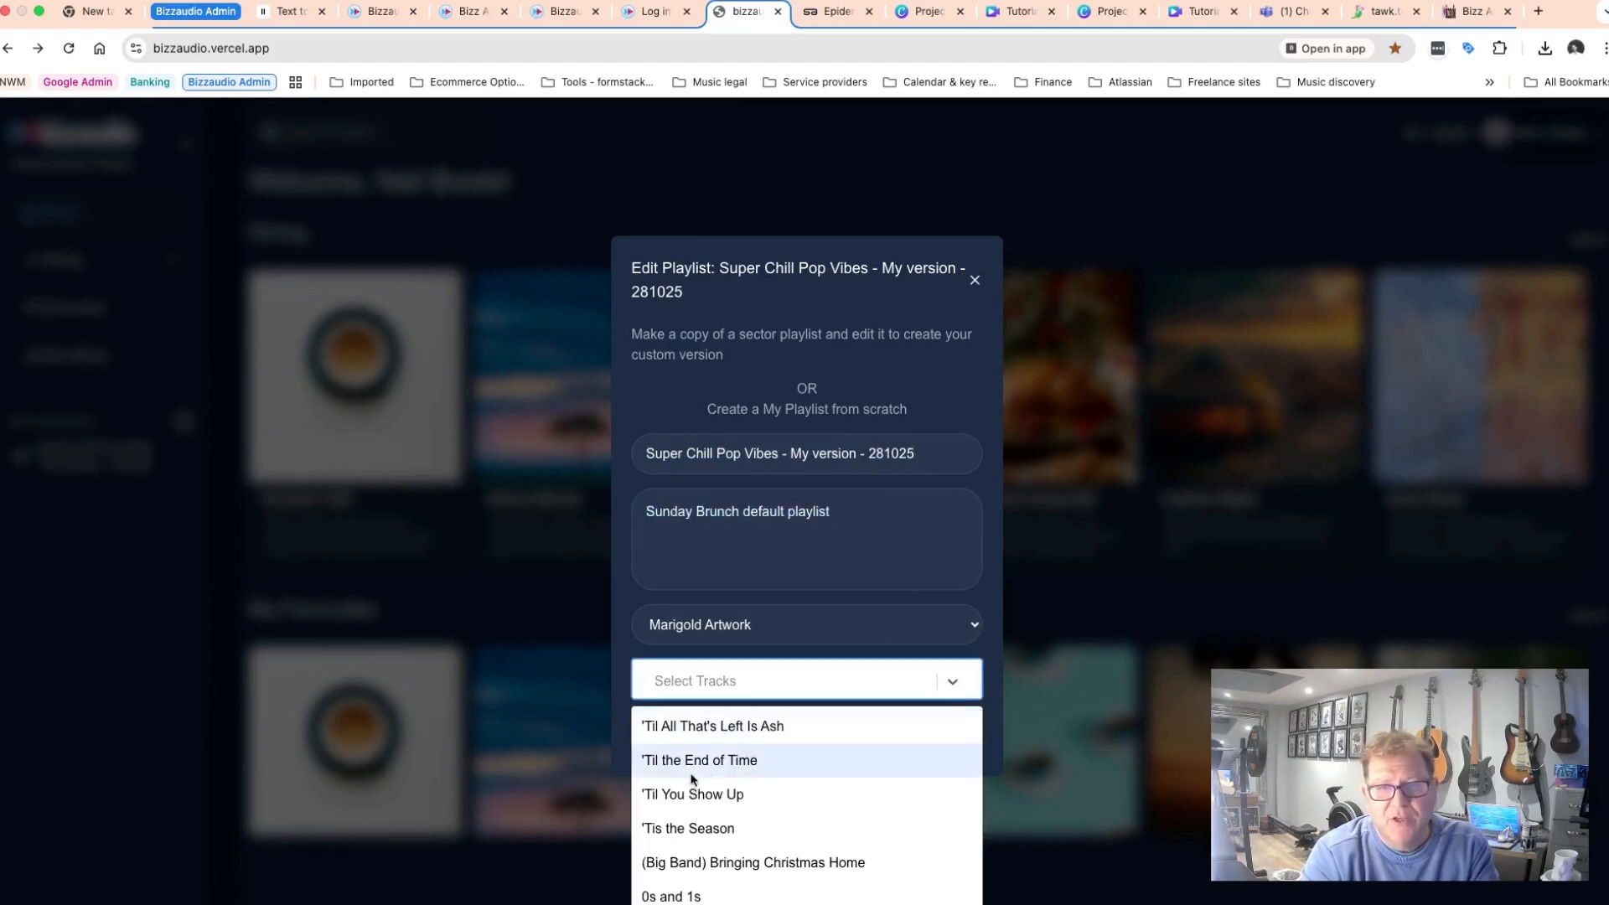
{"action": "scroll", "coordinate": [706, 760], "scroll_direction": "down", "scroll_amount": 3}
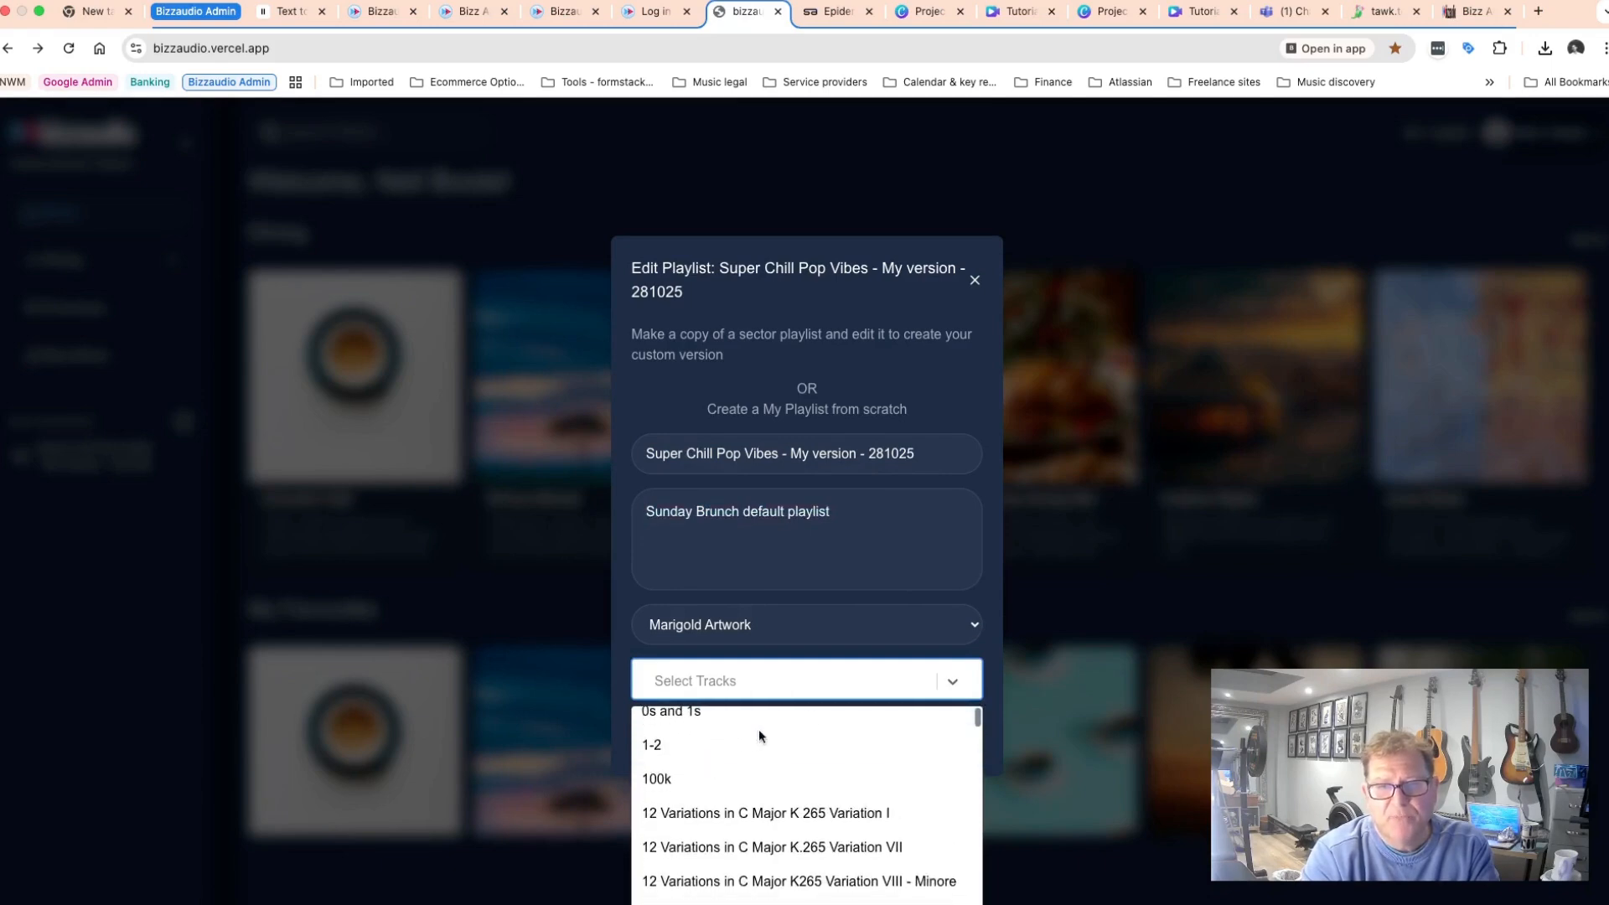
{"action": "left_click", "coordinate": [950, 681]}
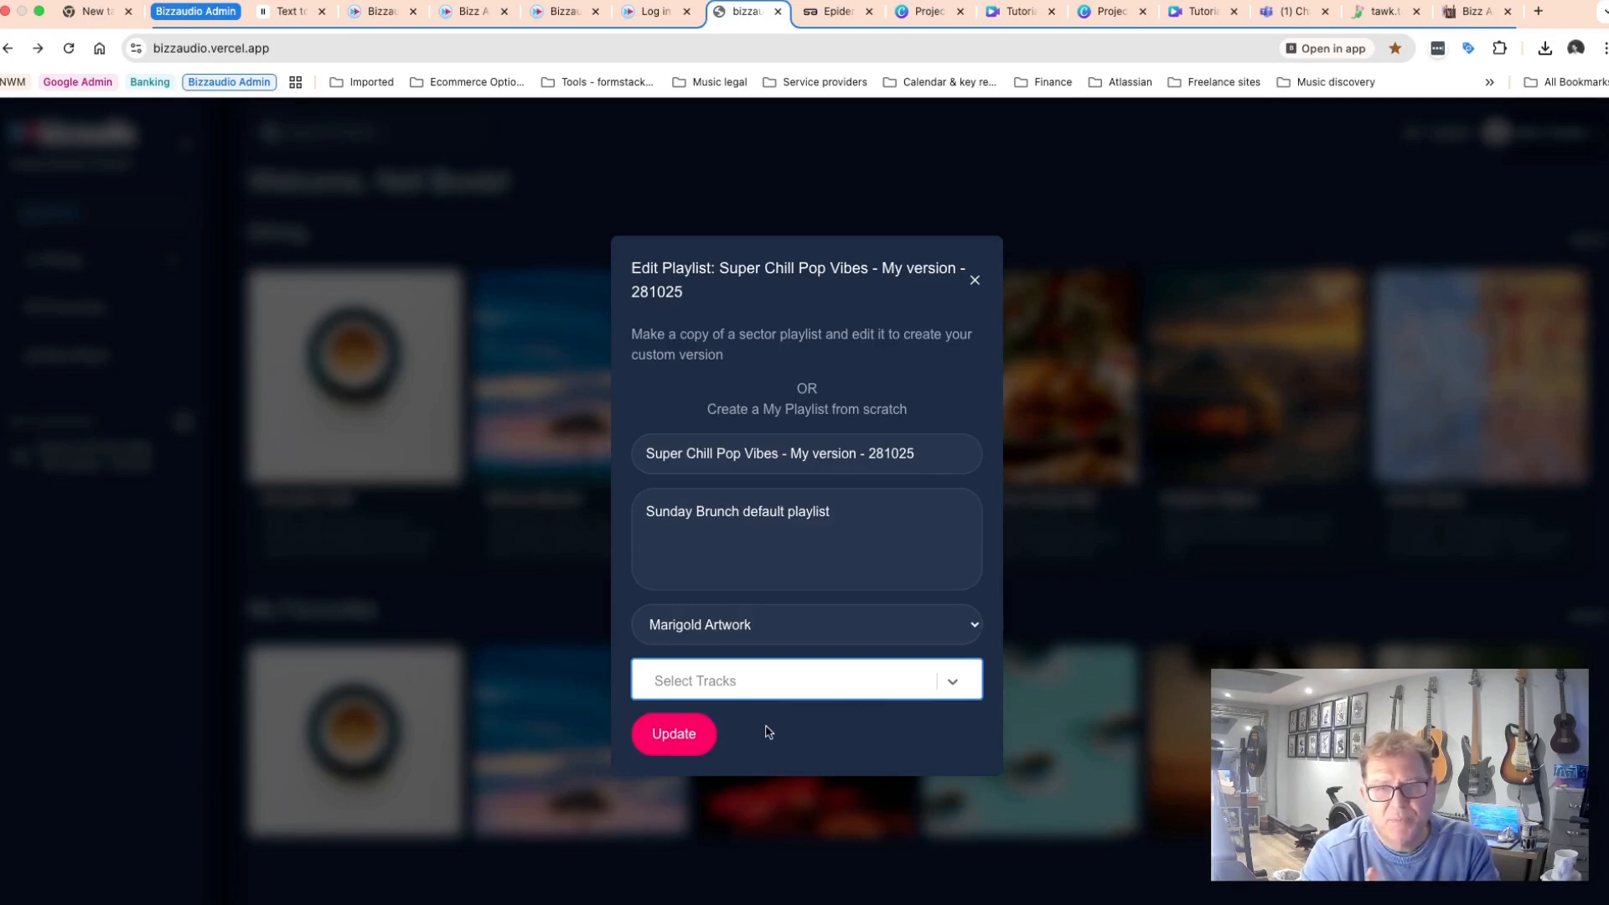
{"action": "left_click", "coordinate": [675, 739]}
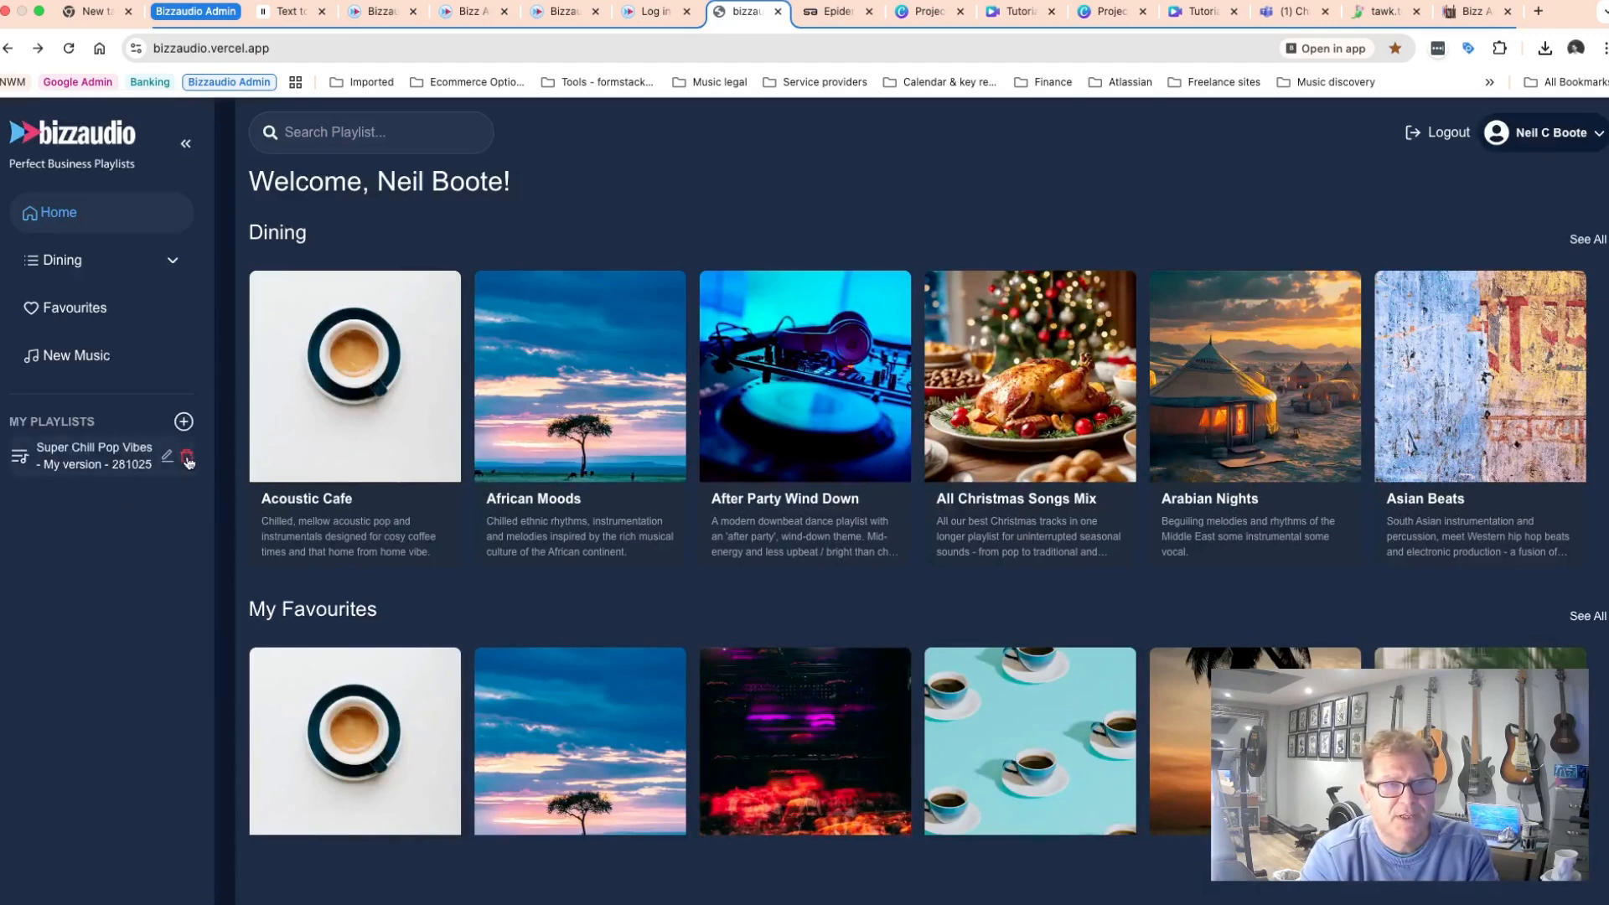
Delete the Super Chill Pop Vibes - My version - 281025 playlist and reload the home page.
{"action": "left_click", "coordinate": [186, 463]}
{"action": "left_click", "coordinate": [951, 548]}
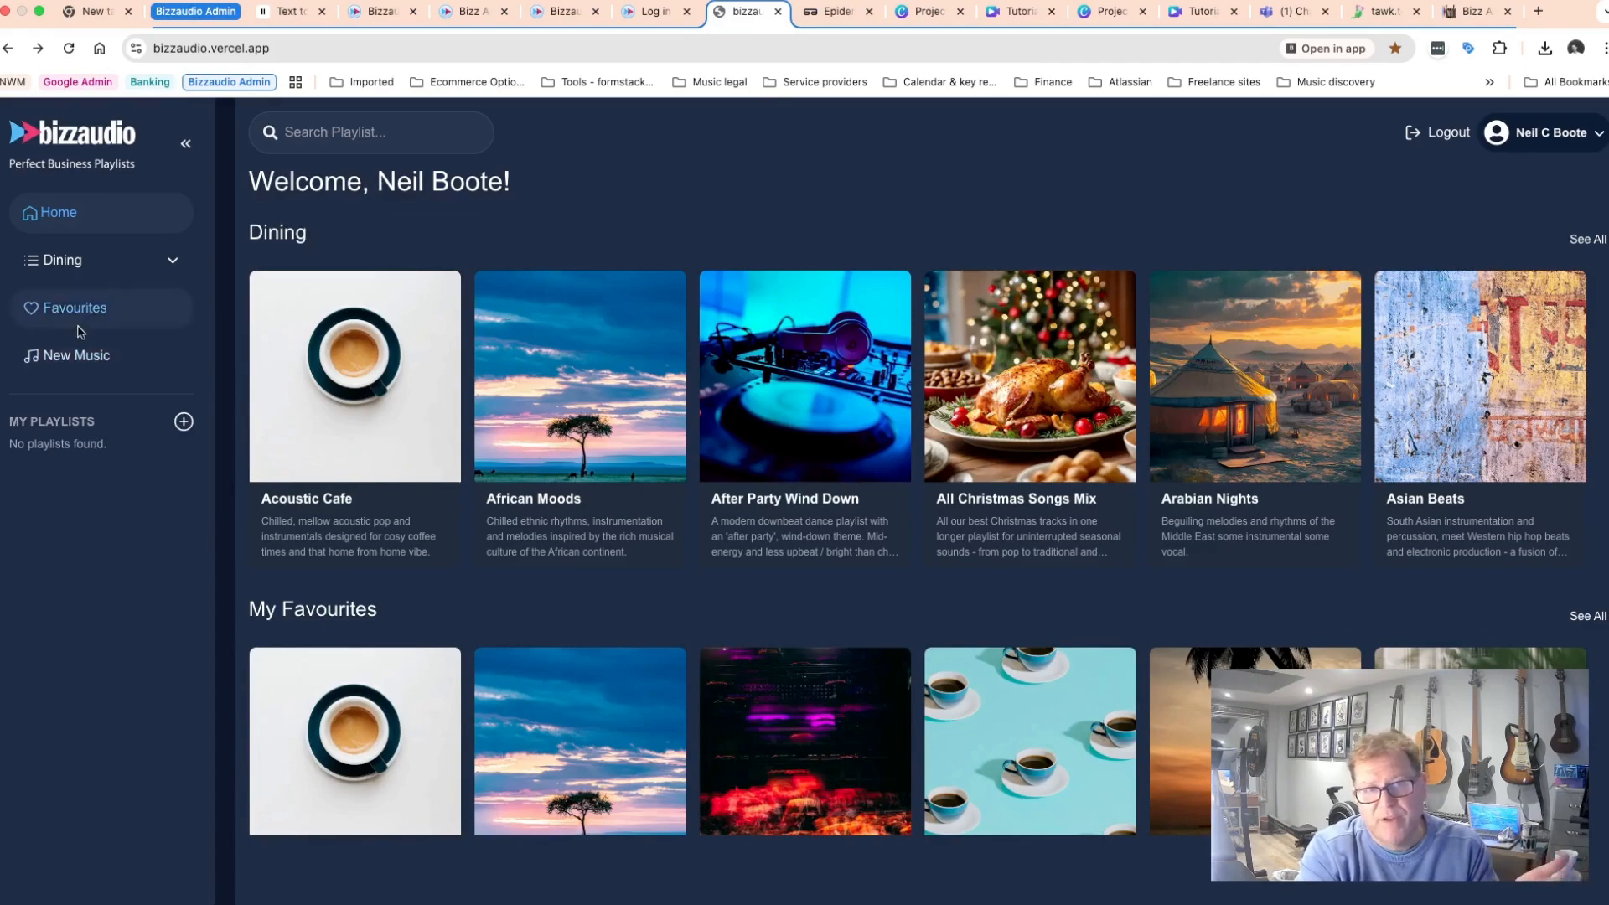
{"action": "scroll", "coordinate": [452, 581], "scroll_direction": "down", "scroll_amount": 3}
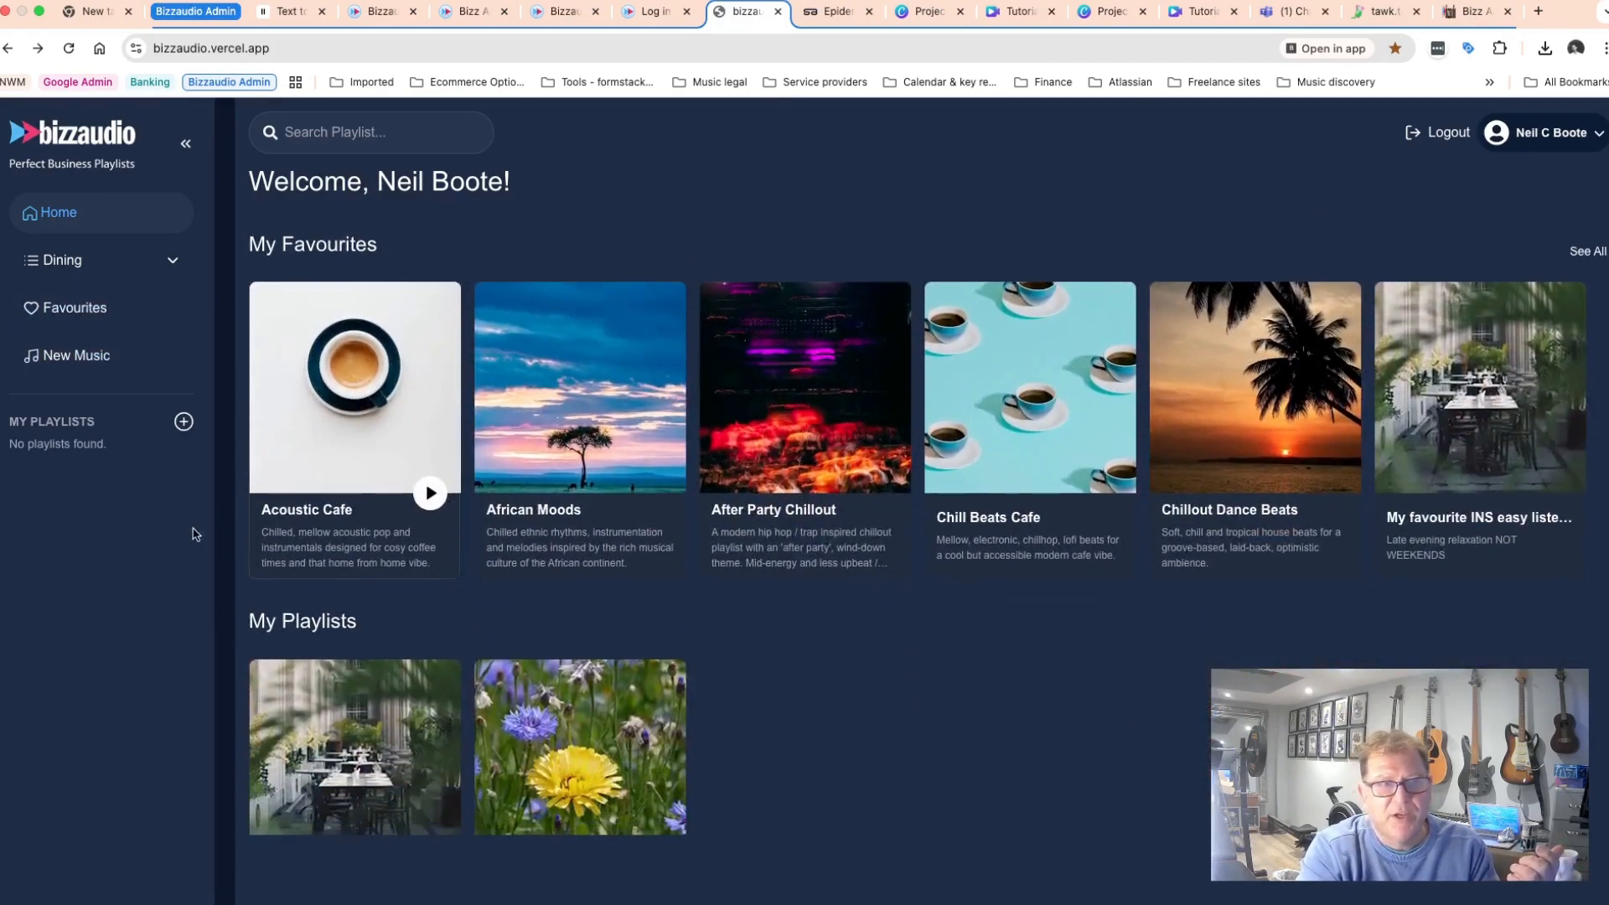
{"action": "left_click", "coordinate": [69, 48]}
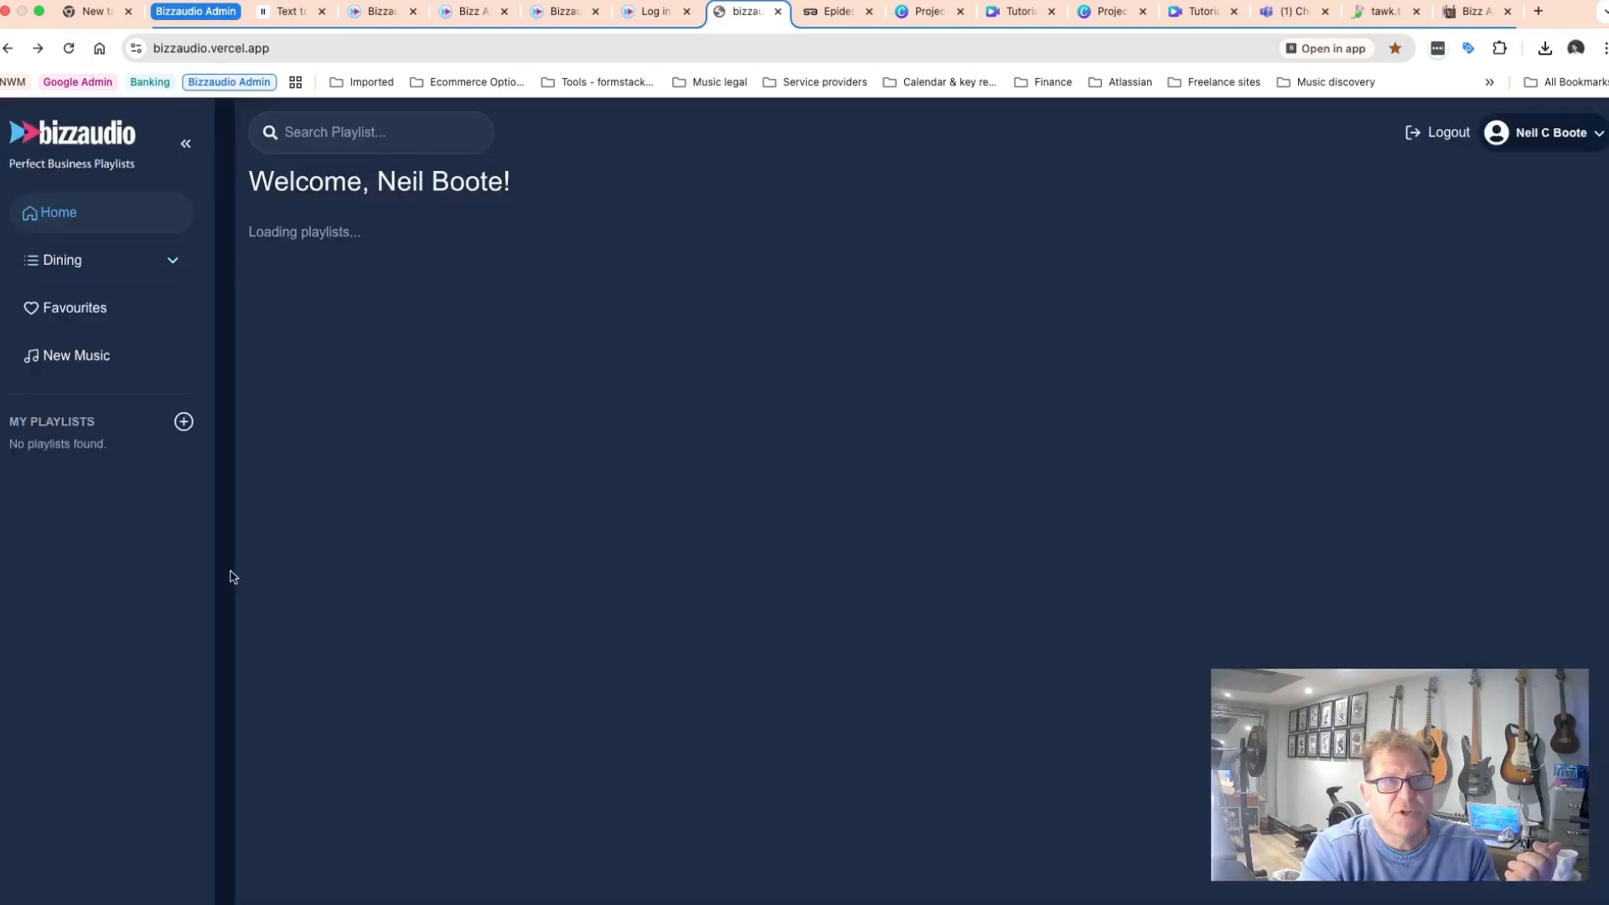
{"action": "scroll", "coordinate": [419, 586], "scroll_direction": "down", "scroll_amount": 3}
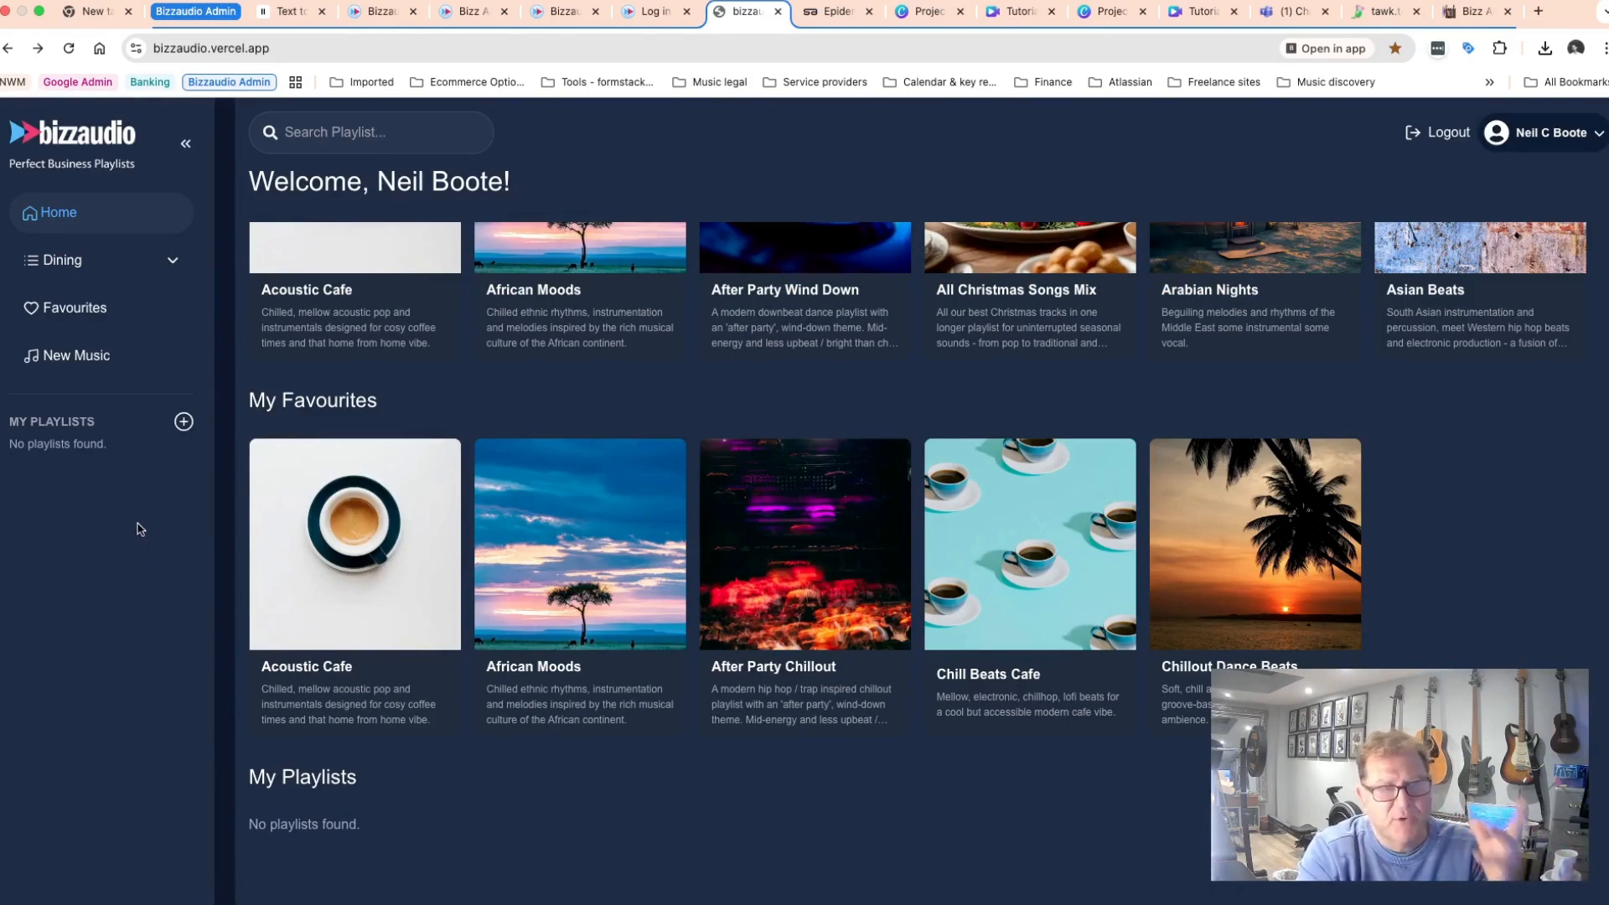
Open the Create new My Playlist dialog and read its copy and from-scratch instructions.
{"action": "left_click", "coordinate": [184, 421]}
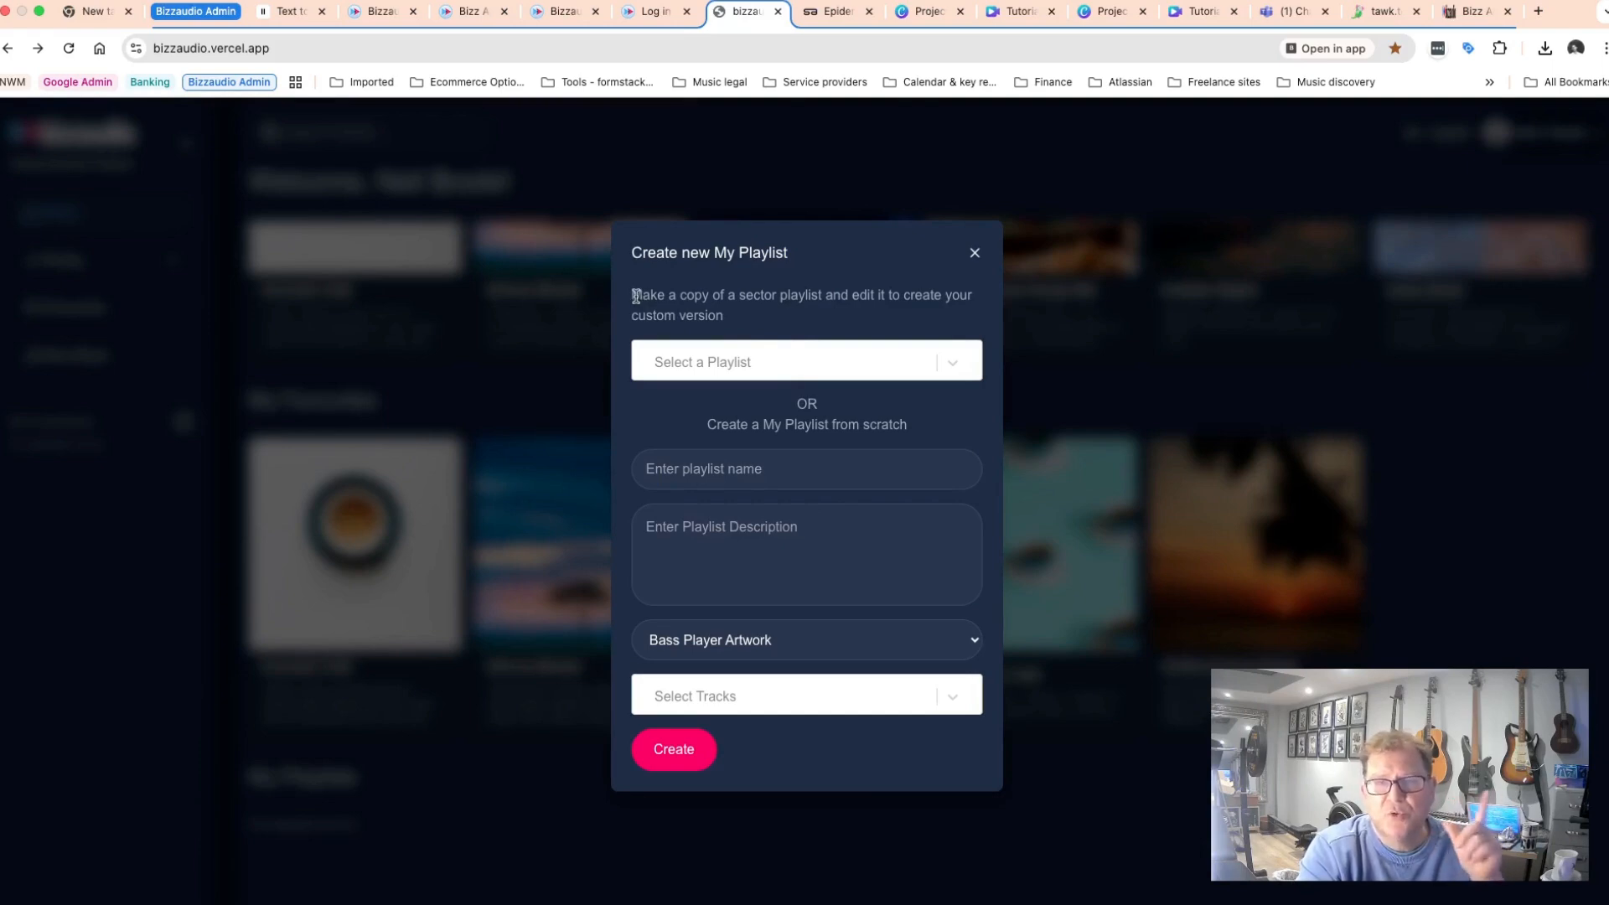
{"action": "left_click_drag", "start_coordinate": [633, 295], "coordinate": [751, 313]}
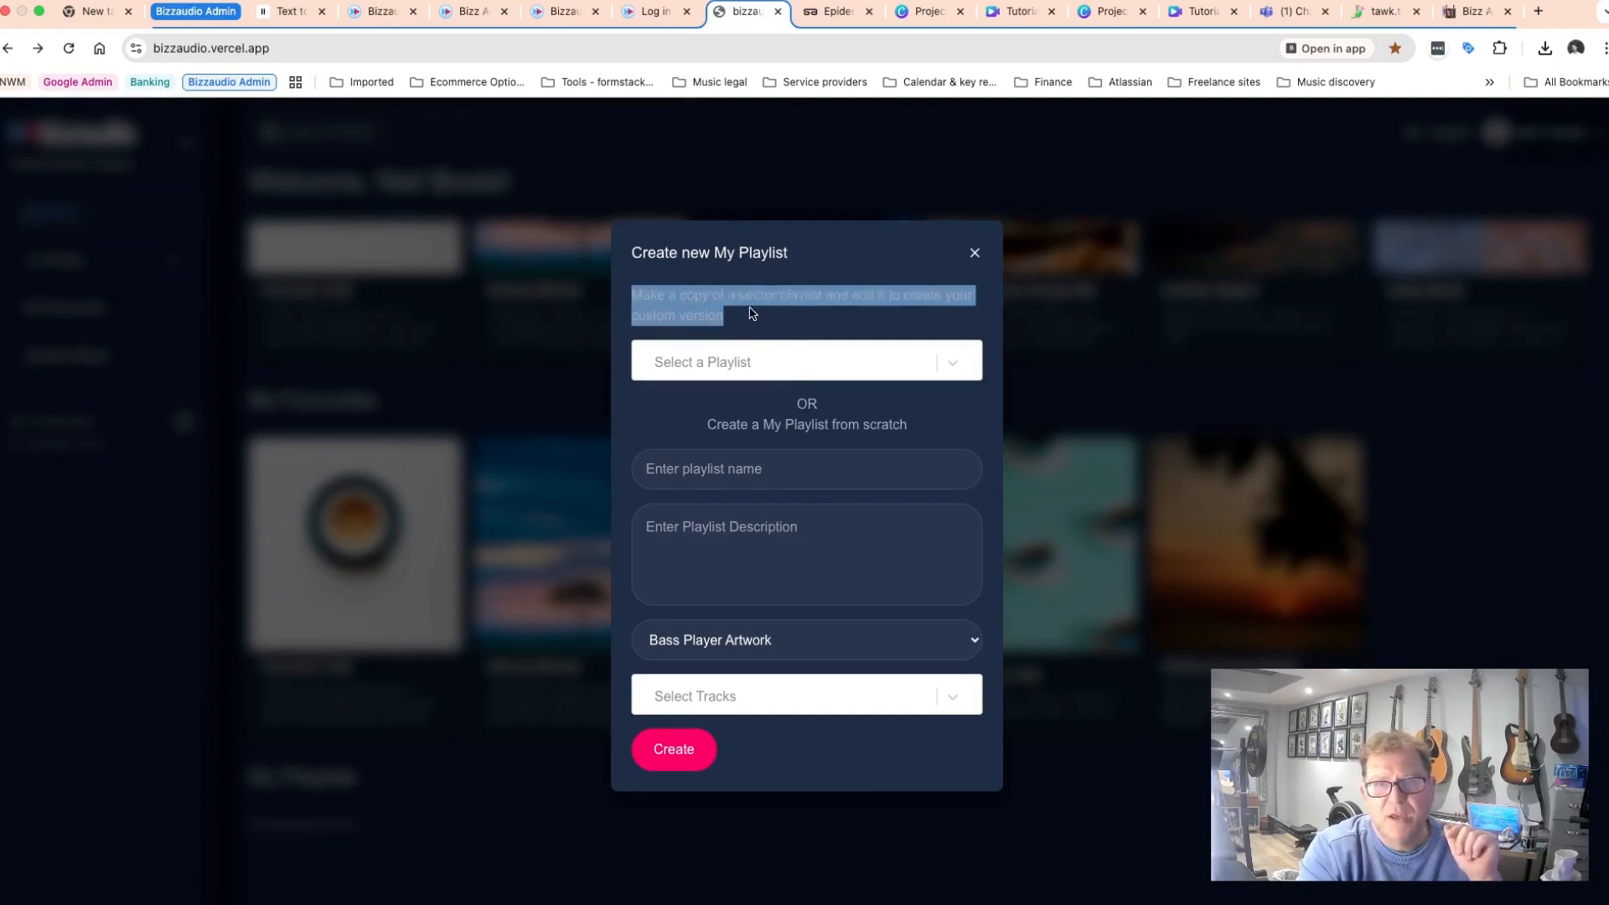
{"action": "left_click", "coordinate": [844, 317]}
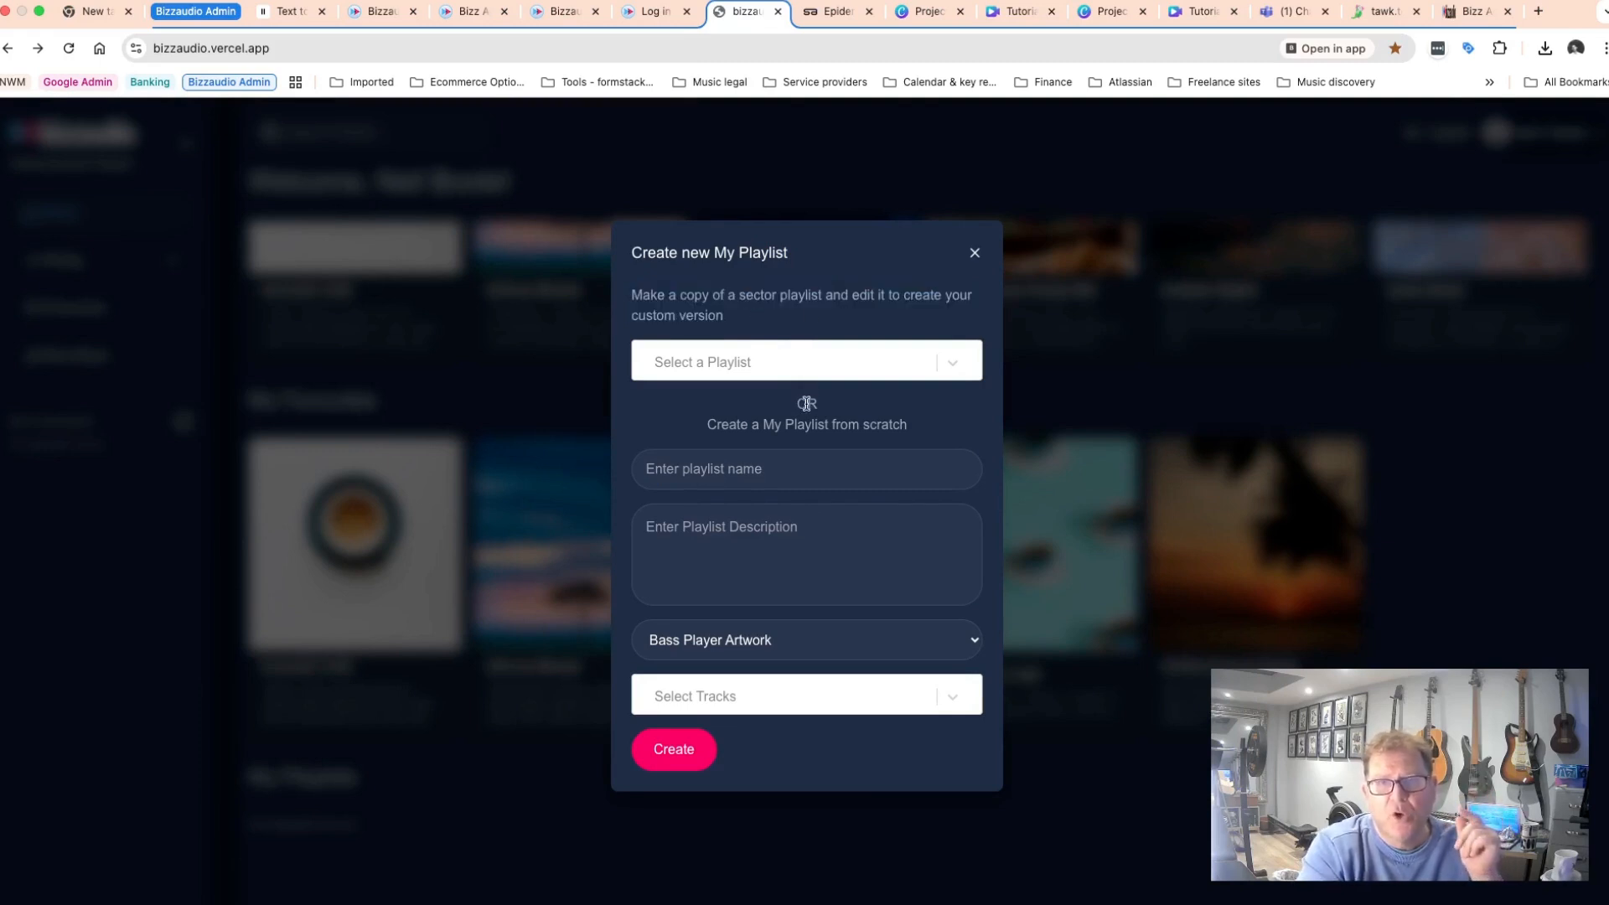
{"action": "left_click_drag", "start_coordinate": [700, 425], "coordinate": [920, 425]}
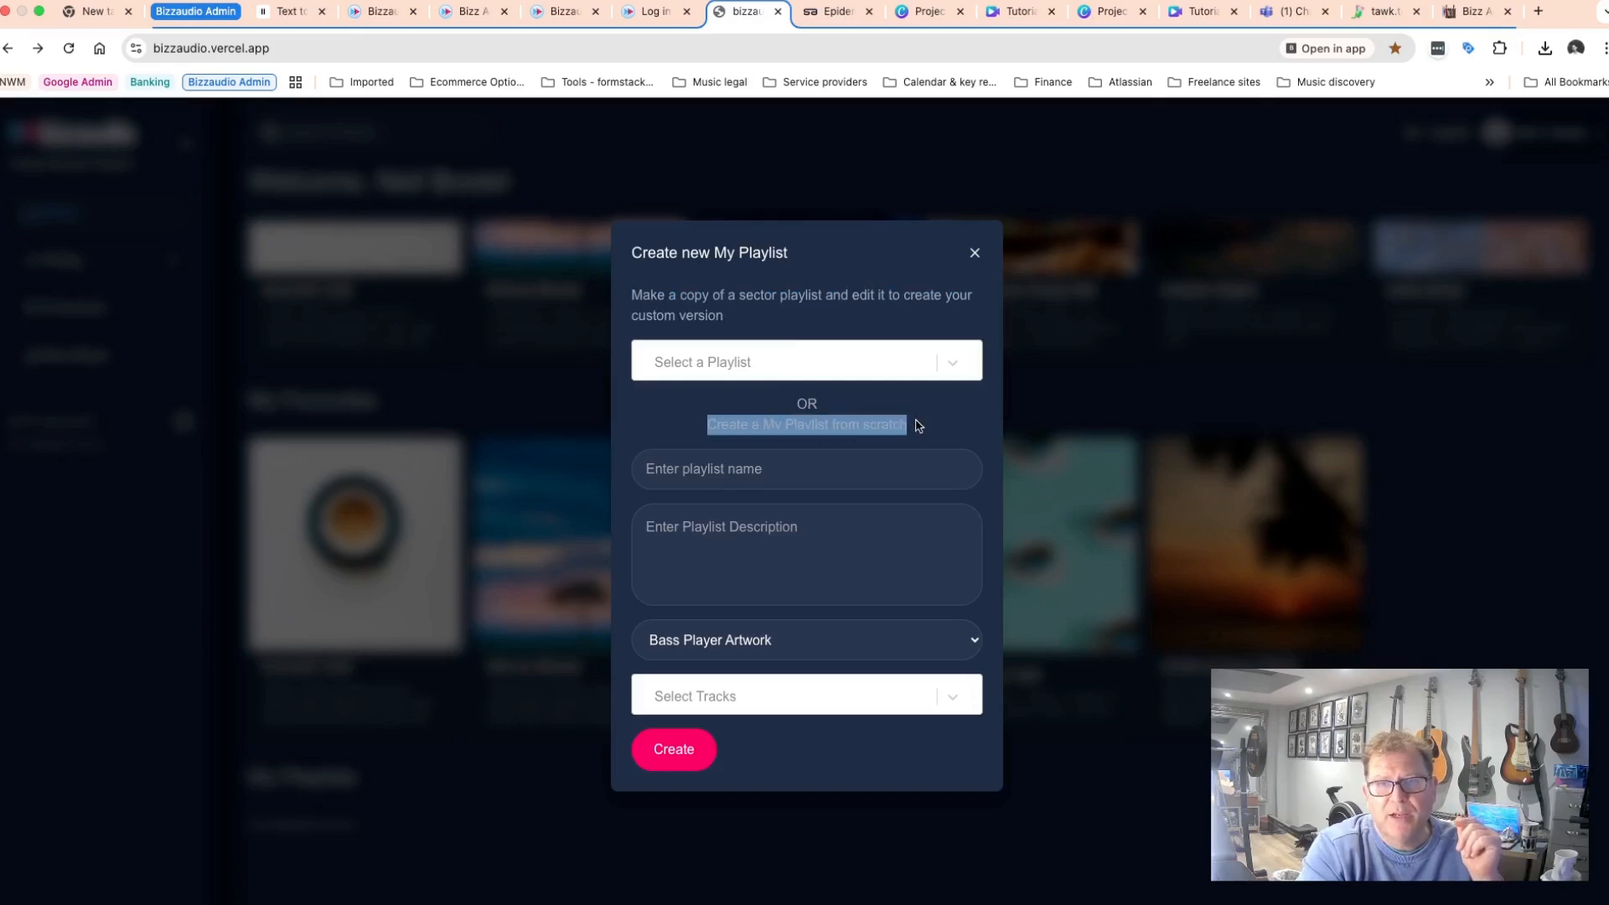
{"action": "left_click", "coordinate": [947, 416]}
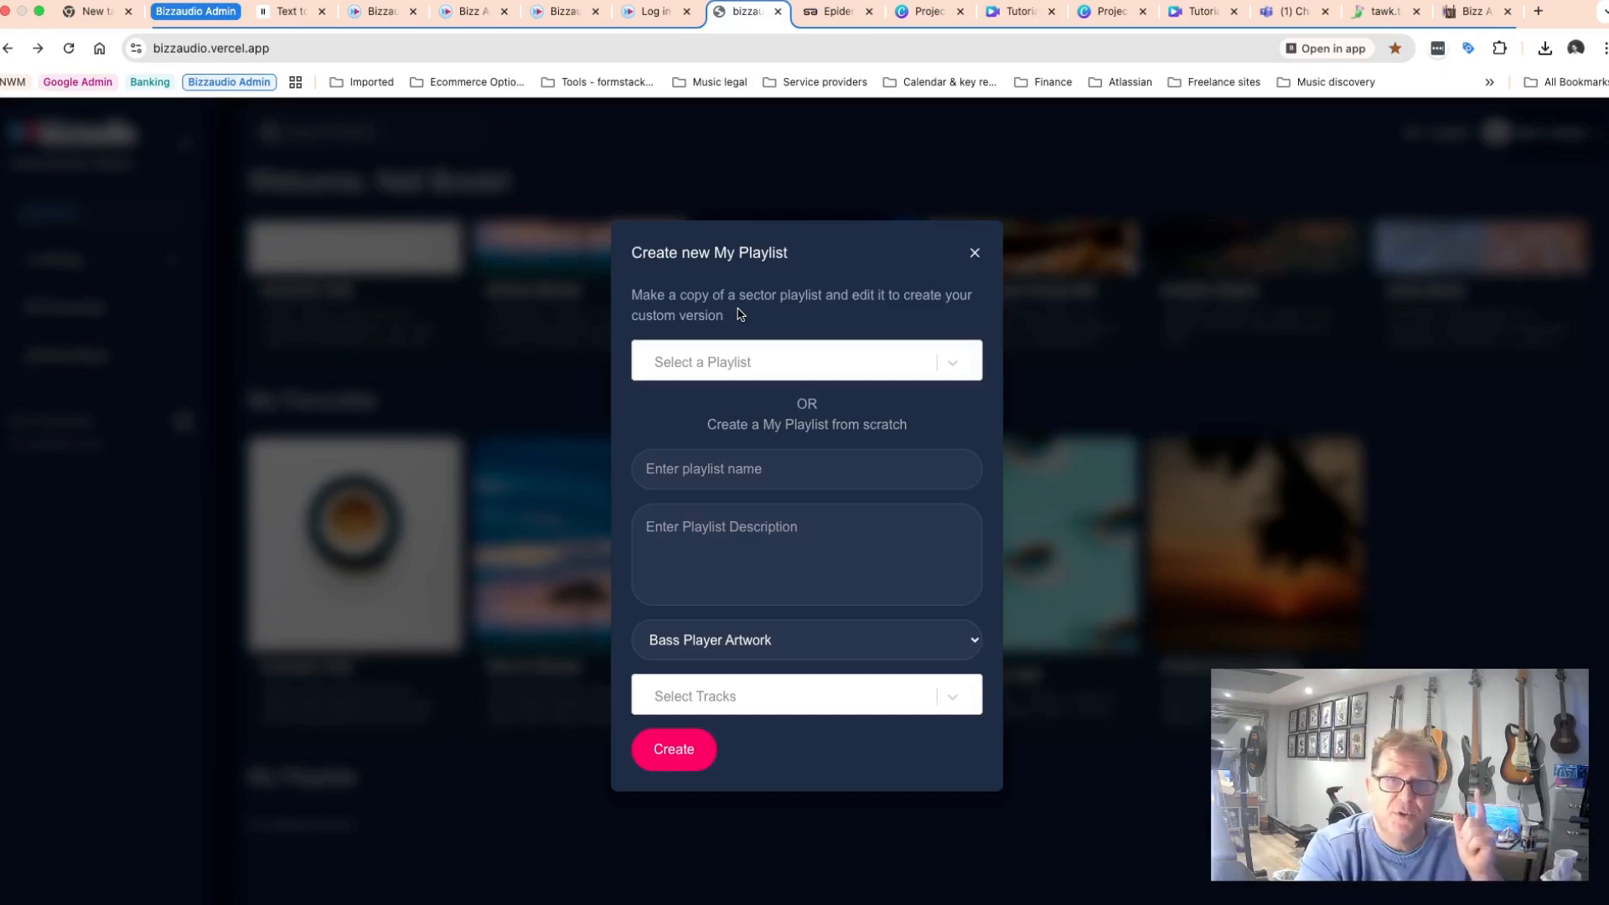
Choose the Chill Family Pop sector playlist and create a copy of it.
{"action": "left_click", "coordinate": [953, 360]}
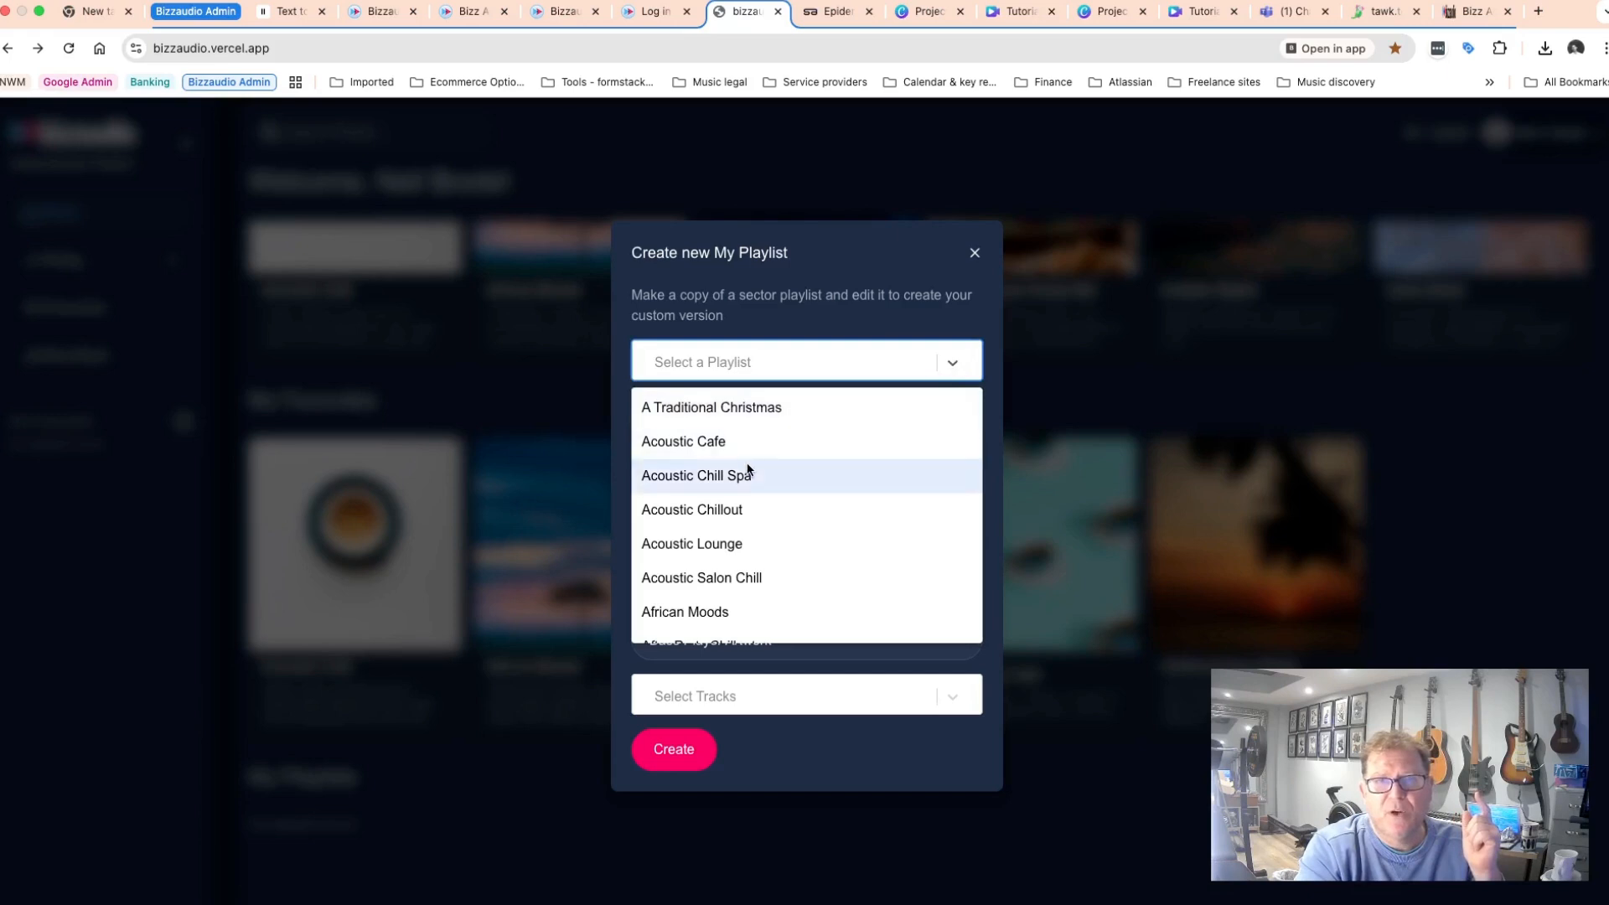
{"action": "scroll", "coordinate": [749, 468], "scroll_direction": "down", "scroll_amount": 5}
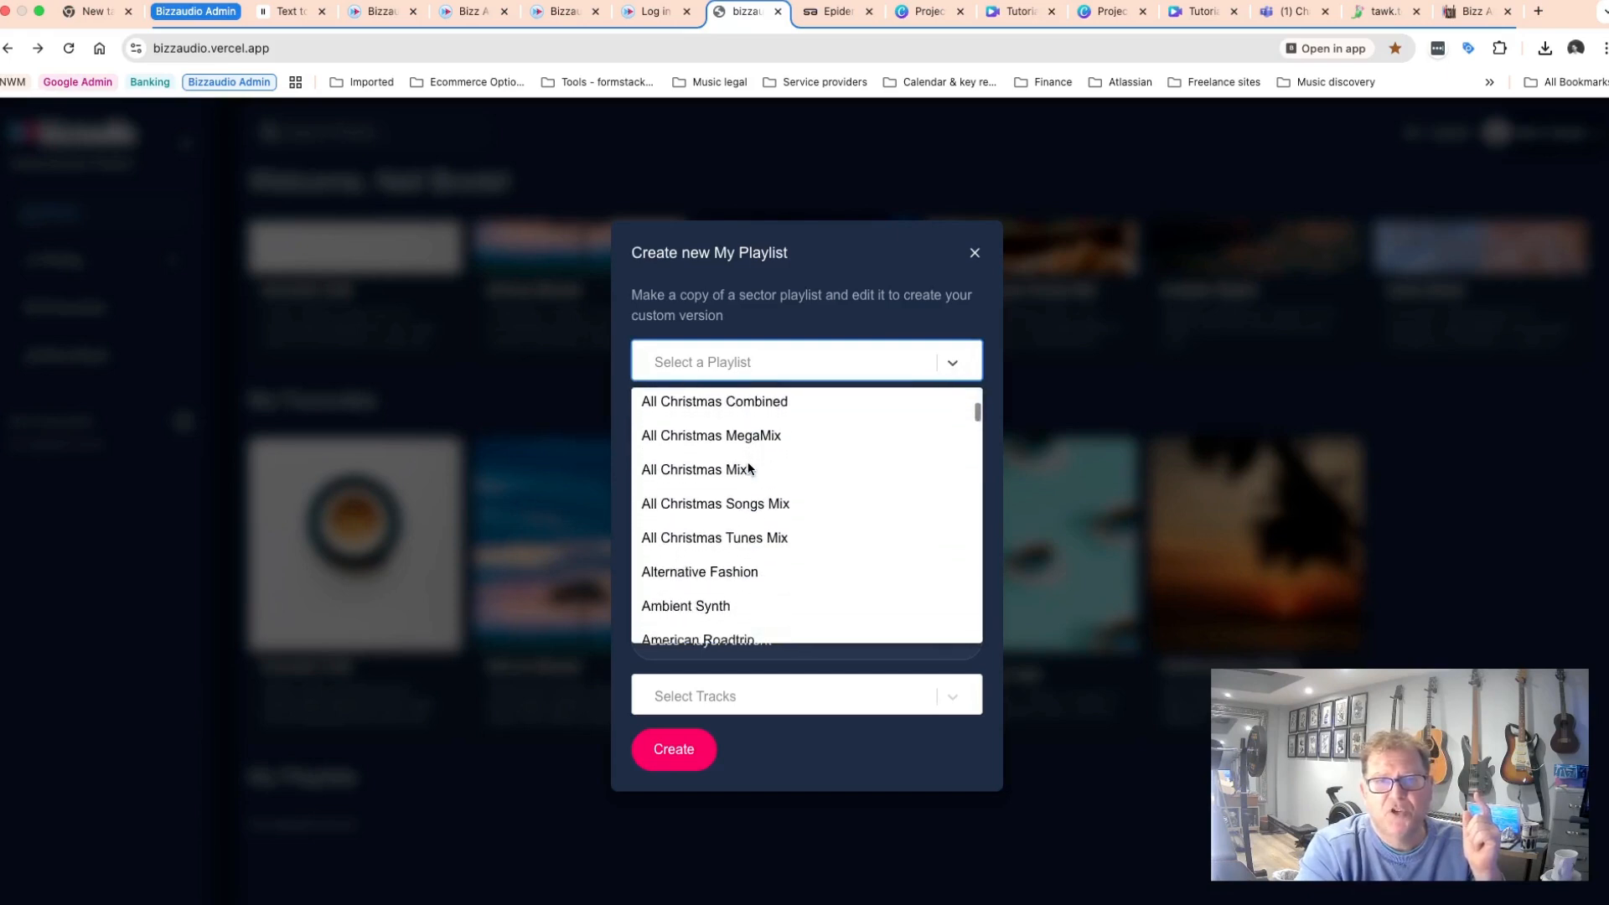
{"action": "scroll", "coordinate": [748, 467], "scroll_direction": "down", "scroll_amount": 5}
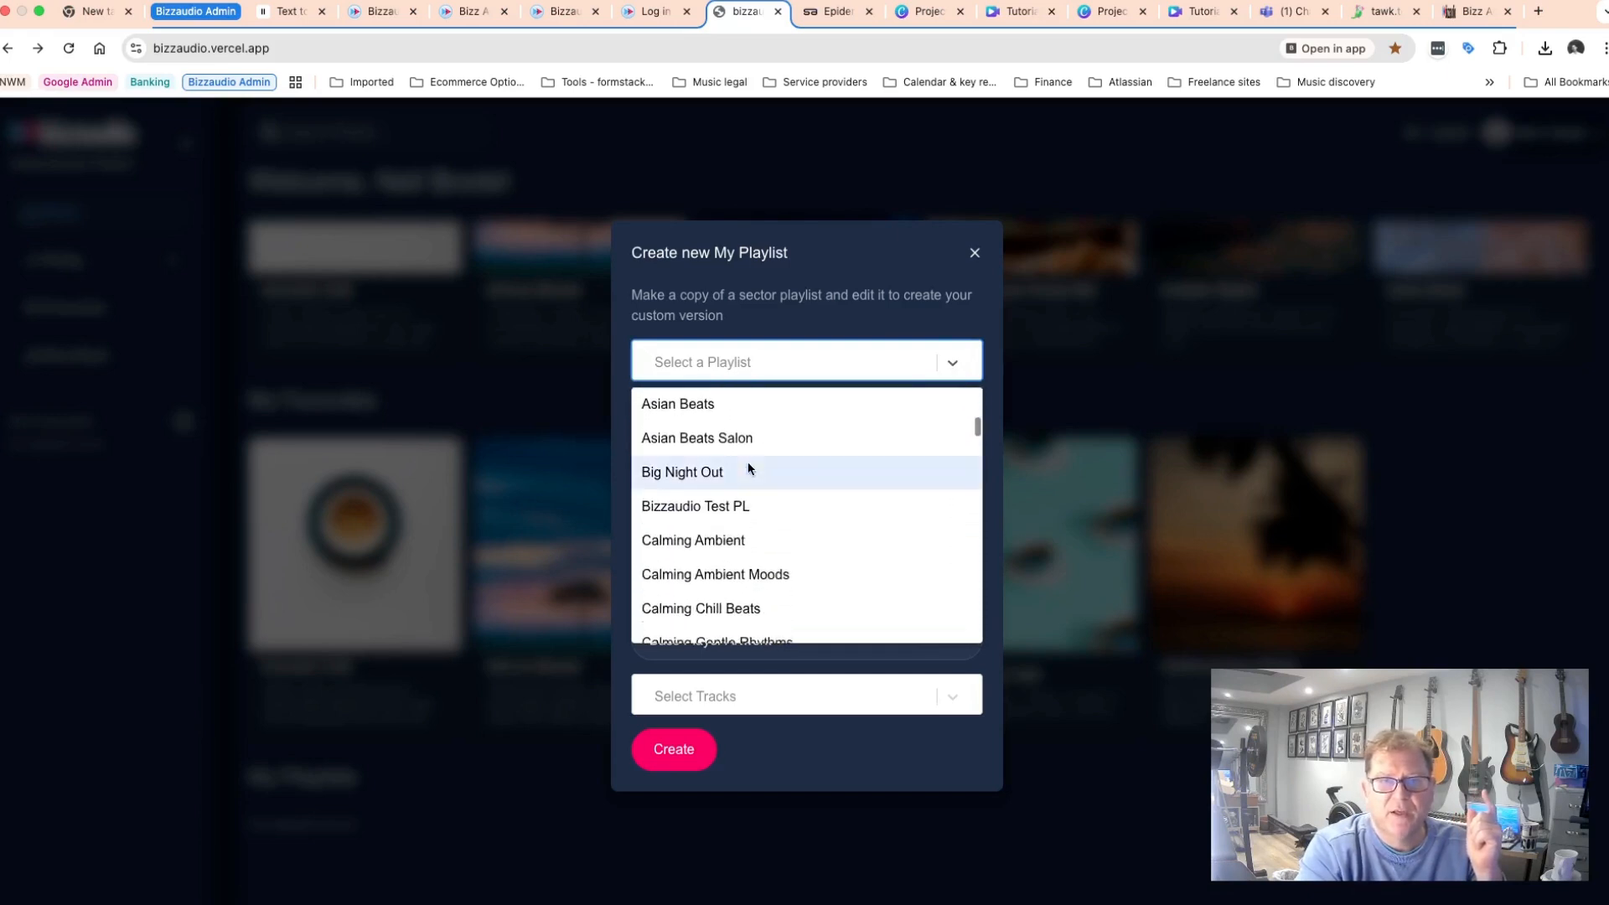
{"action": "scroll", "coordinate": [748, 467], "scroll_direction": "down", "scroll_amount": 10}
{"action": "left_click", "coordinate": [695, 459]}
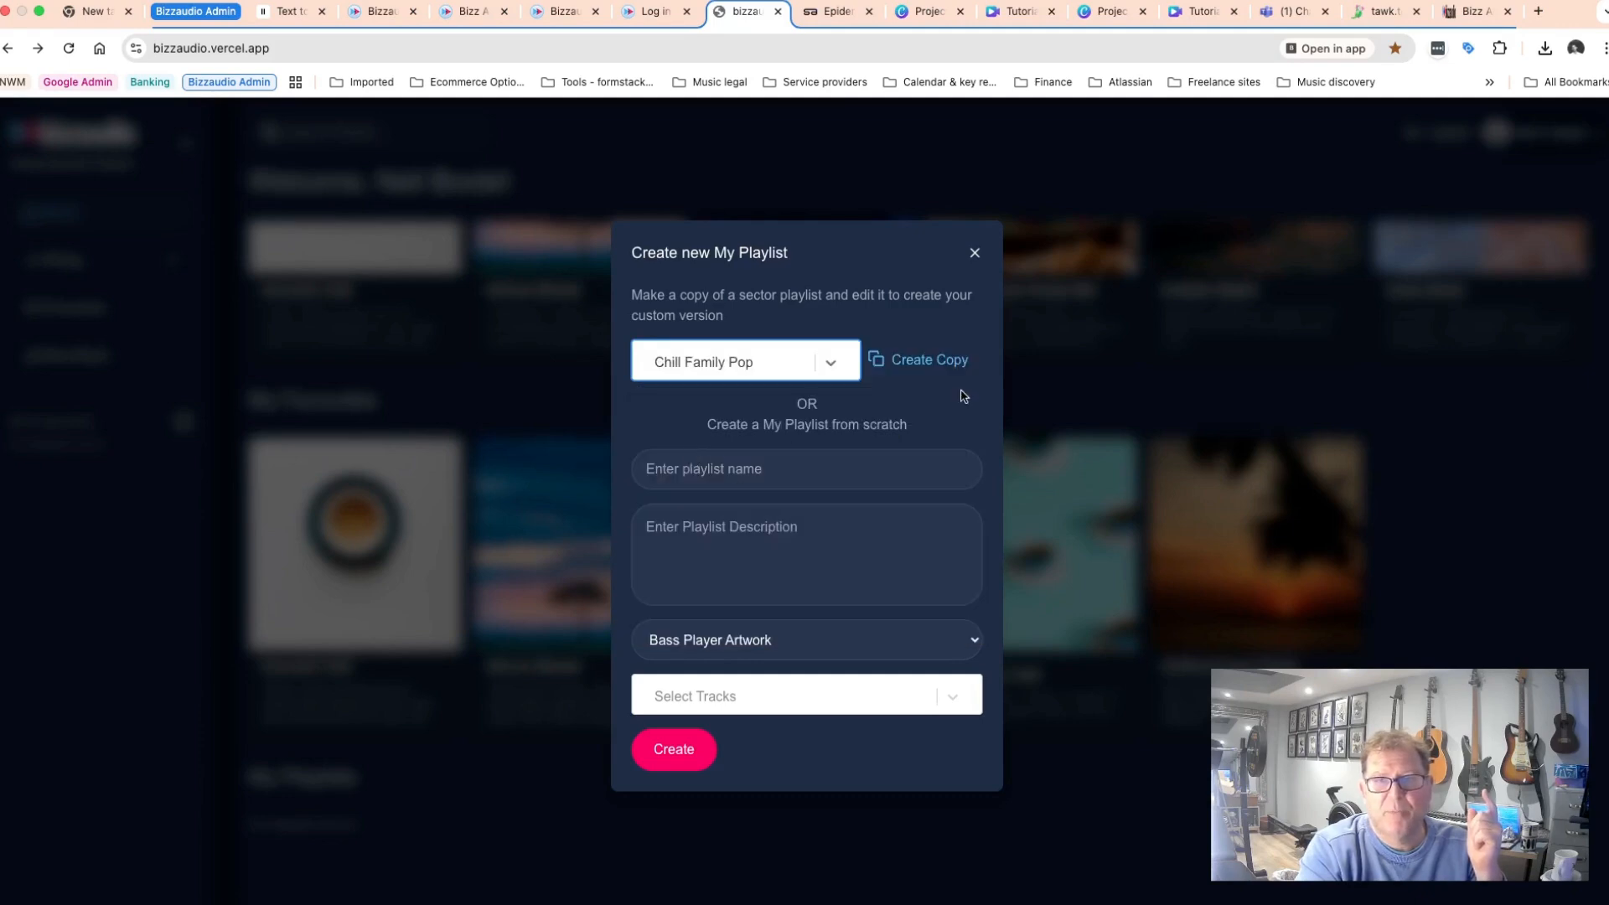
{"action": "left_click", "coordinate": [920, 360]}
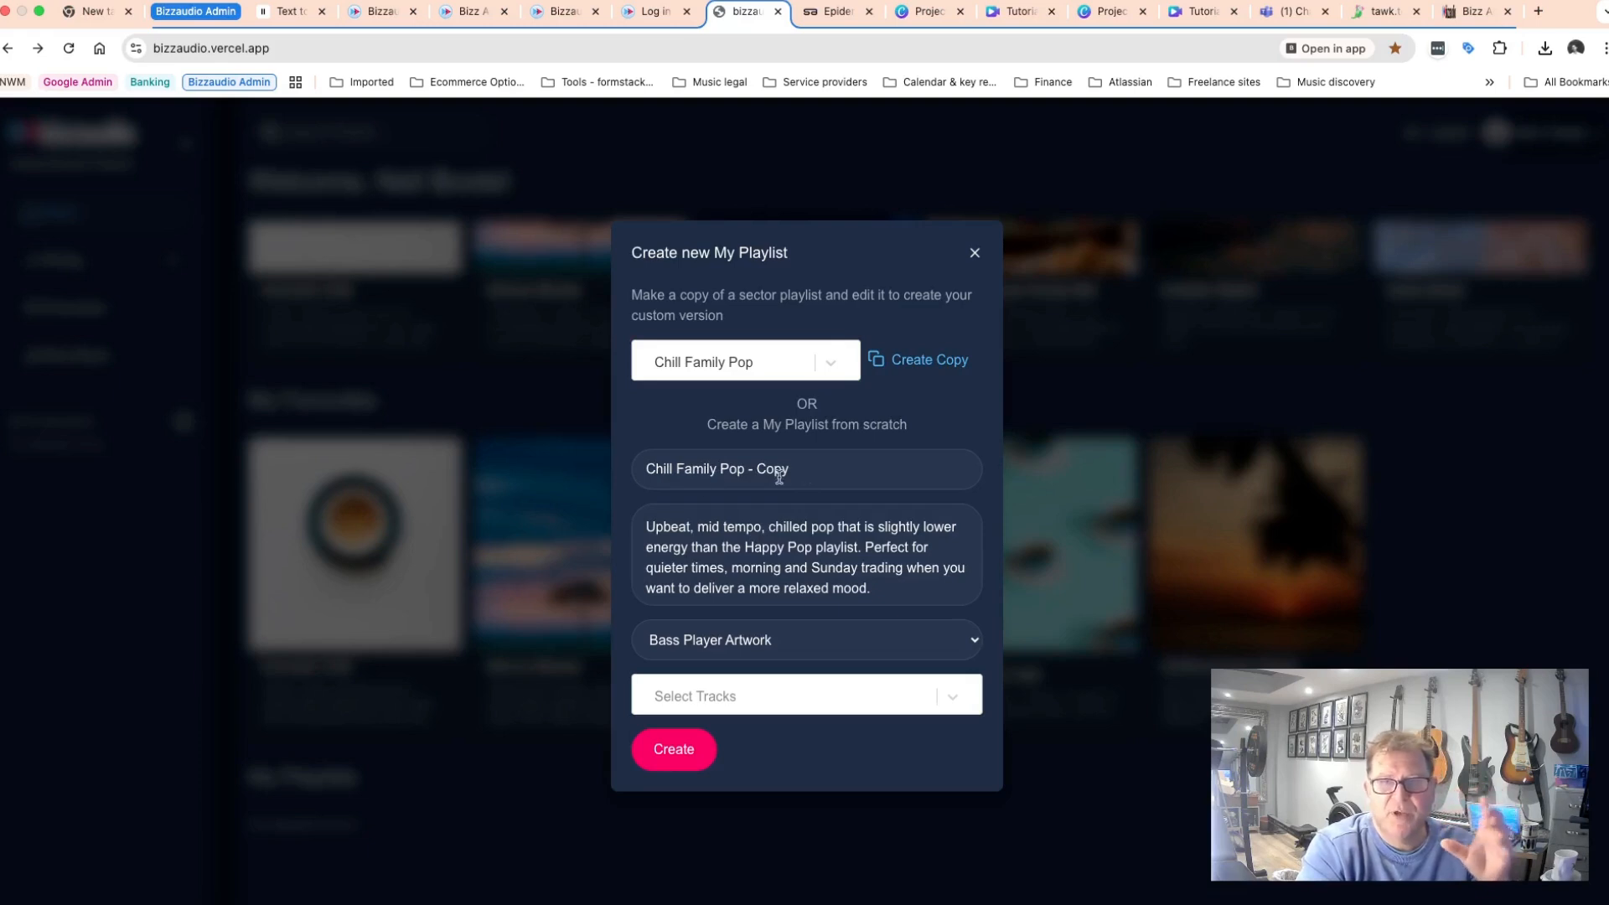
Review the copied name and description, and set the new playlist's artwork to Girl Swing Artwork.
{"action": "left_click_drag", "start_coordinate": [649, 469], "coordinate": [802, 467]}
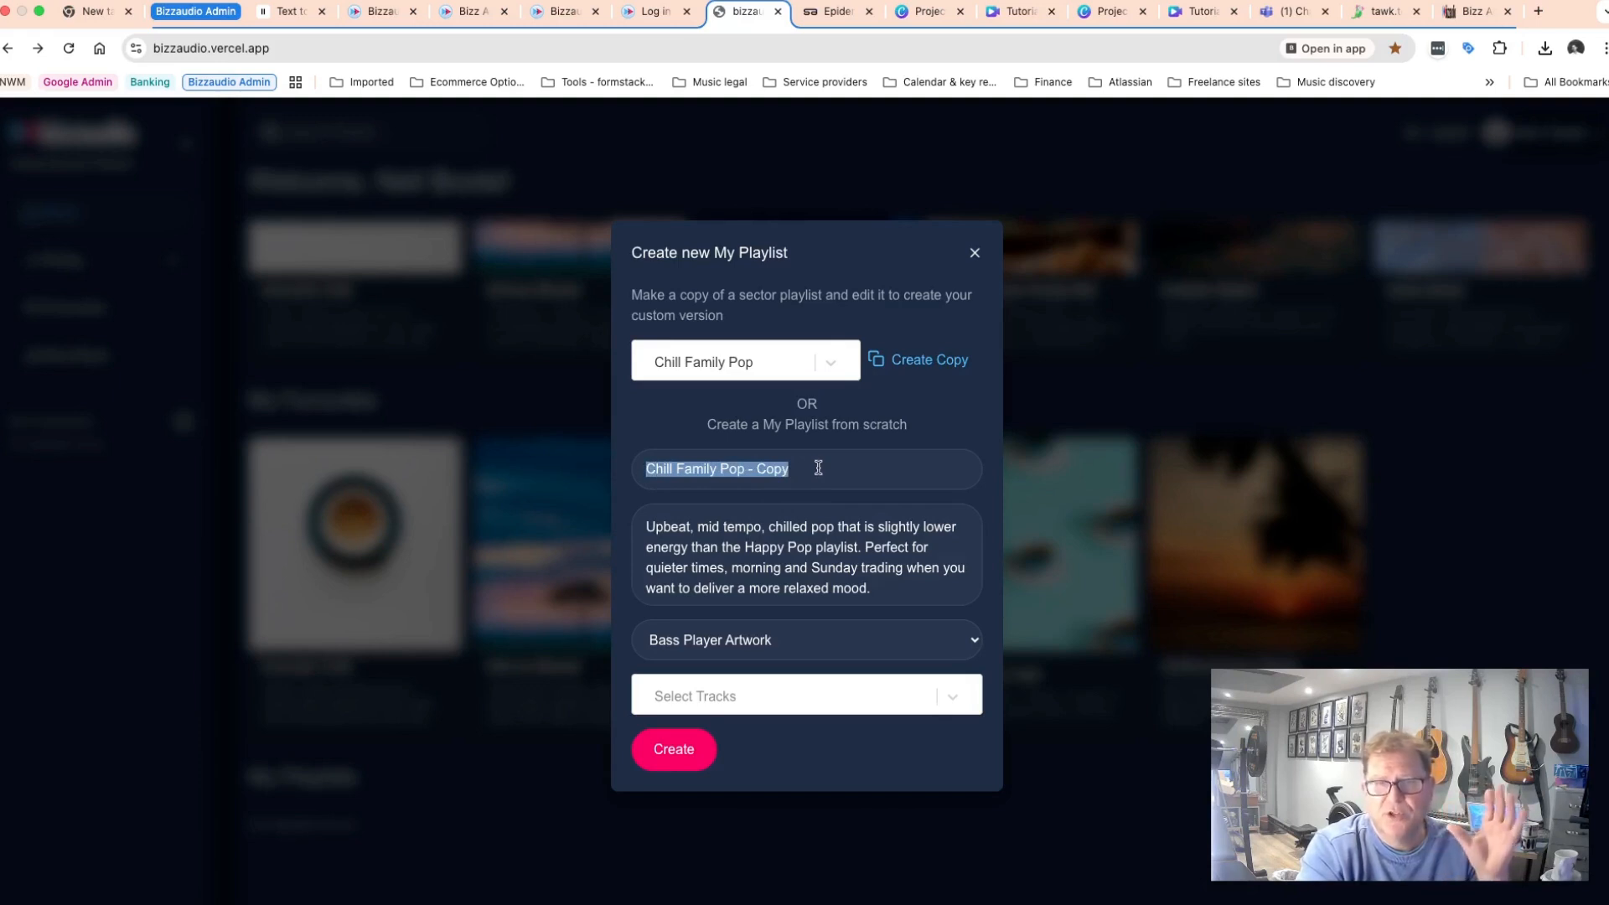
{"action": "left_click_drag", "start_coordinate": [877, 586], "coordinate": [642, 525]}
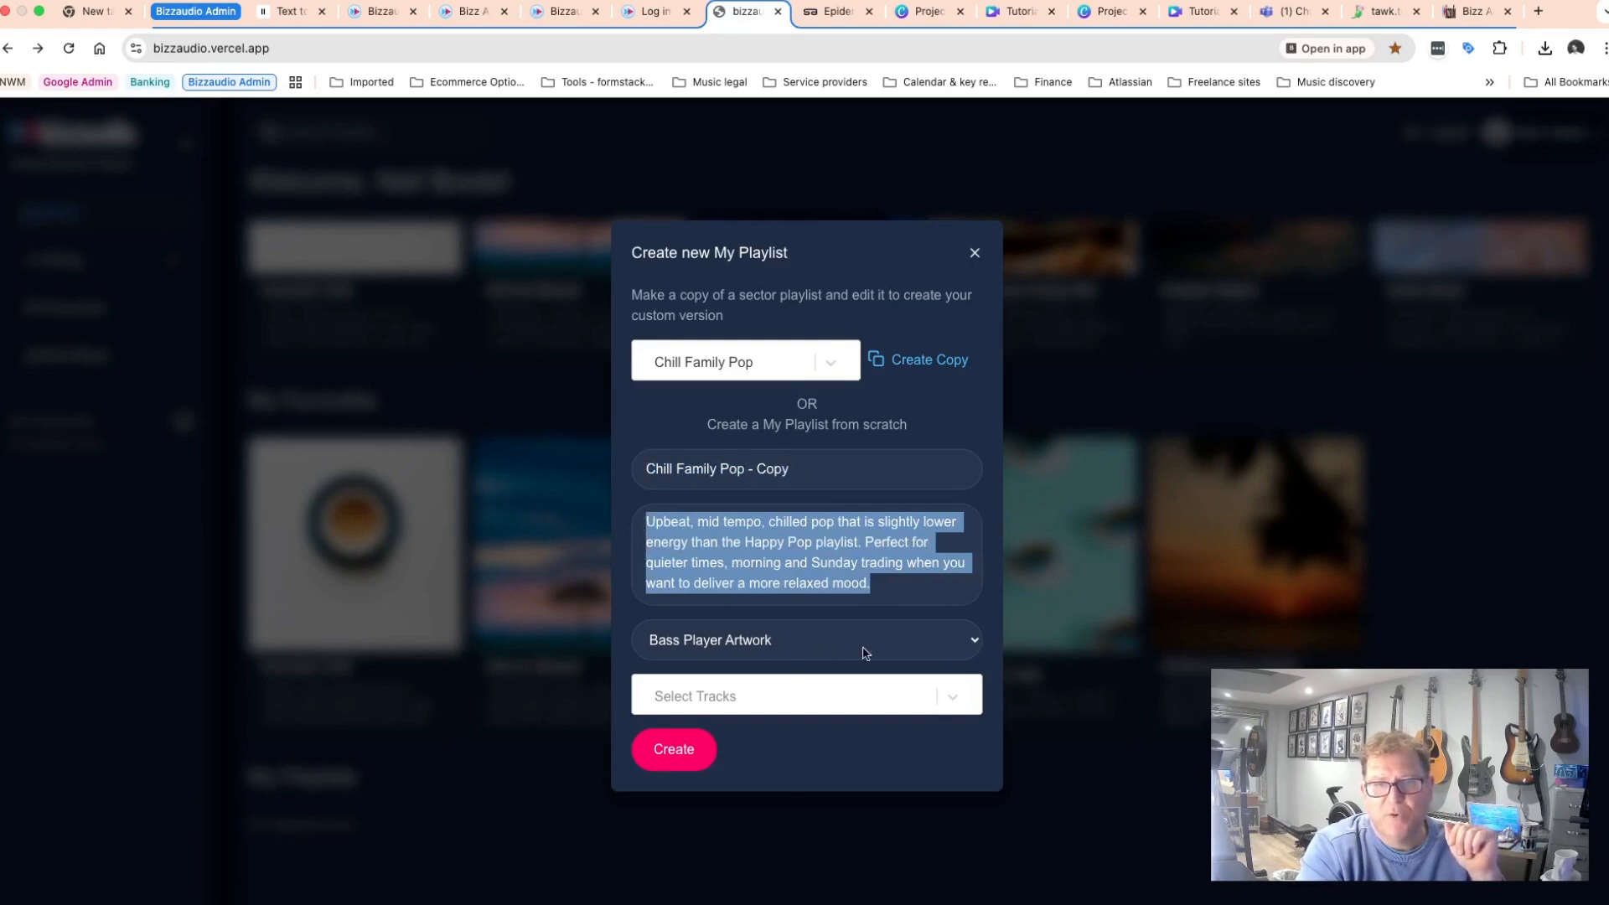
{"action": "left_click", "coordinate": [975, 644]}
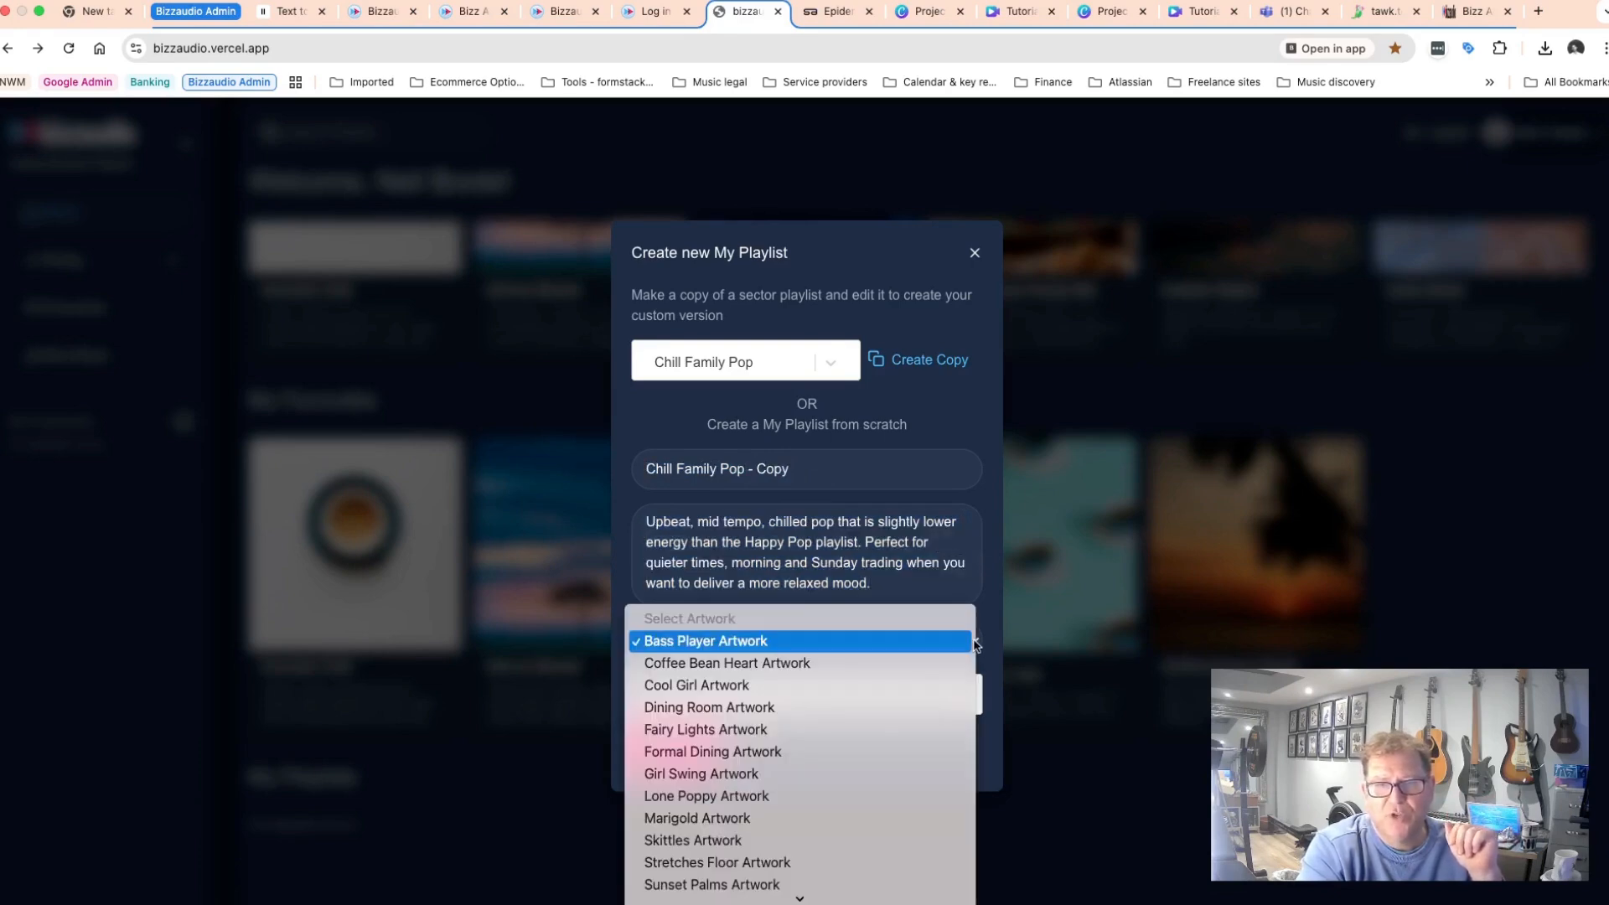
{"action": "left_click", "coordinate": [714, 774]}
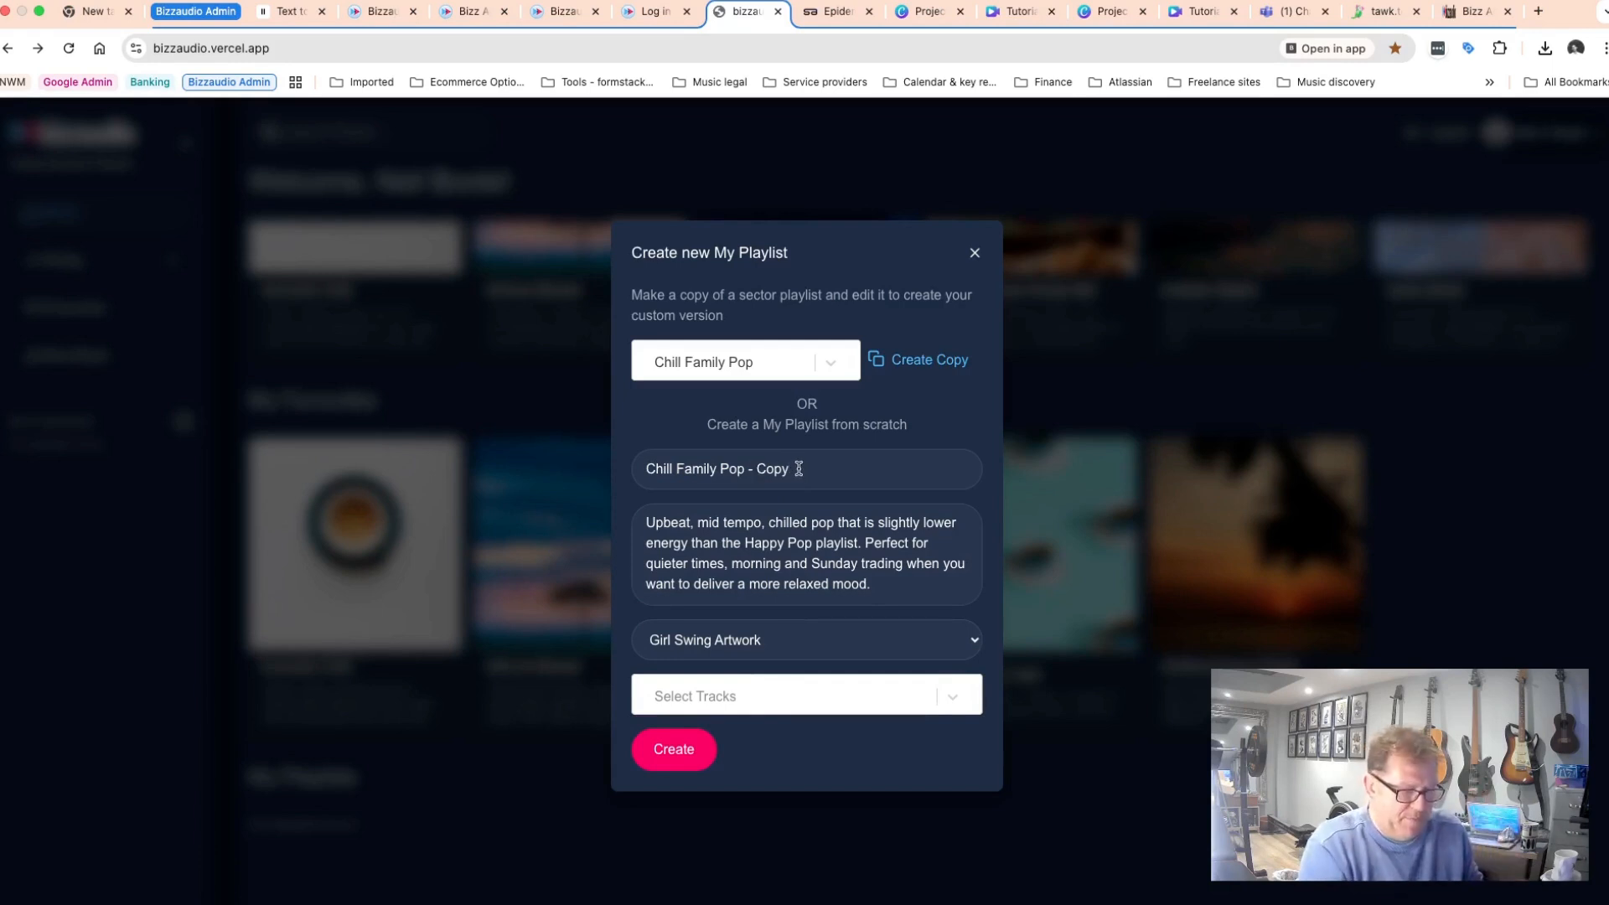
Rename the copied playlist to Chill Family Pop - followed by the user's first name, Edit - 281025.
{"action": "key", "text": "BackSpace"}
{"action": "key", "text": "BackSpace"}
{"action": "key", "text": "BackSpace"}
{"action": "key", "text": "BackSpace"}
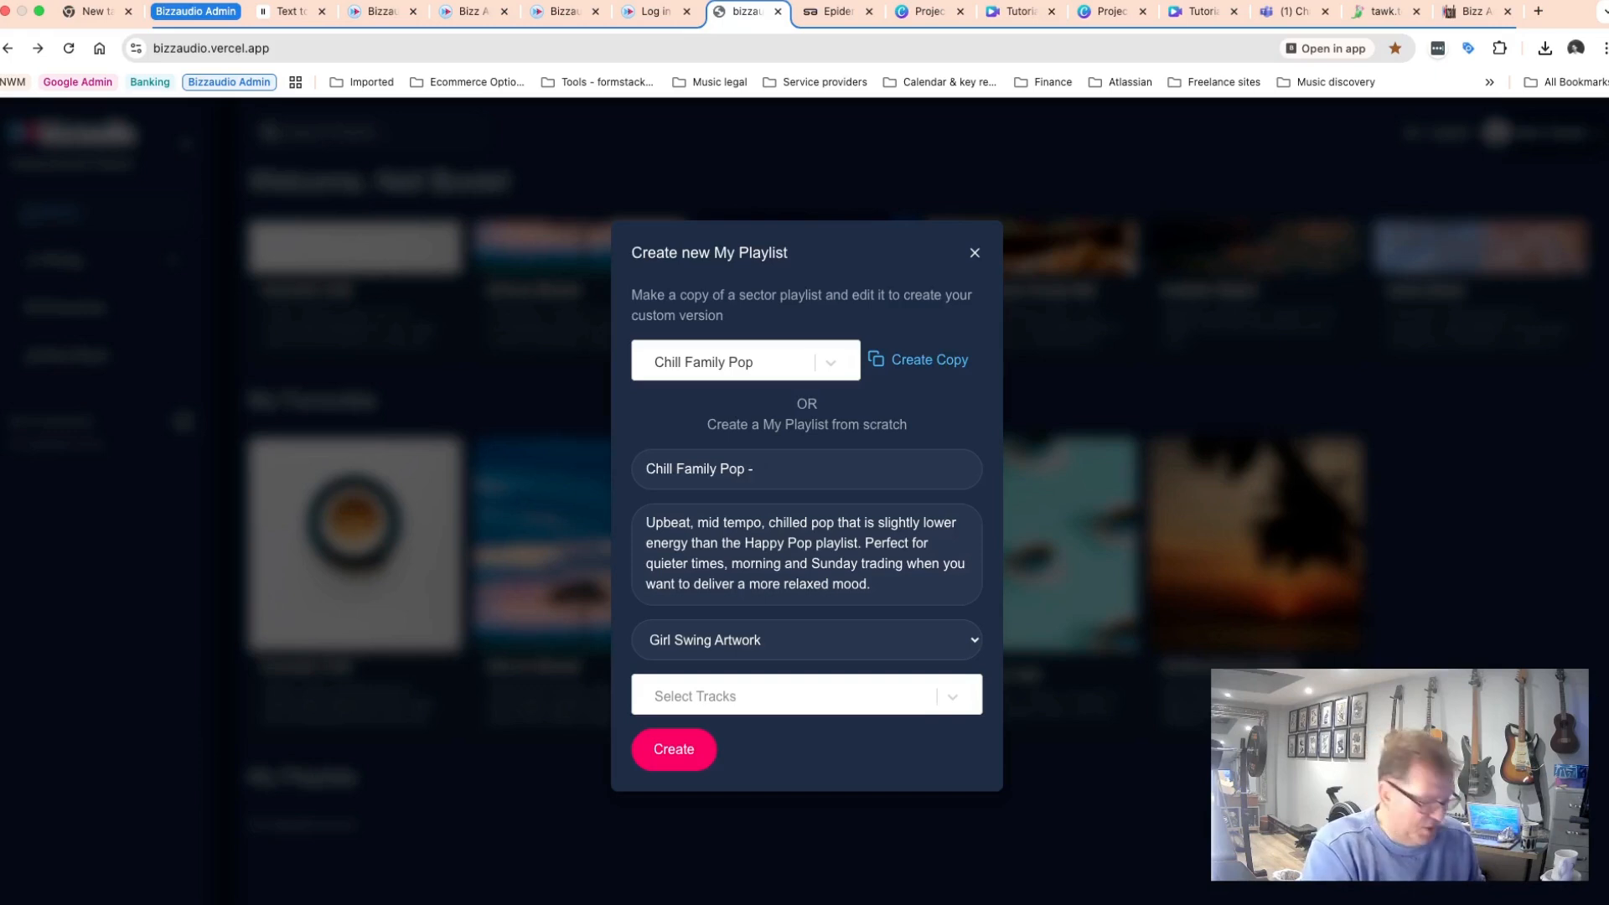
{"action": "type", "text": "z'"}
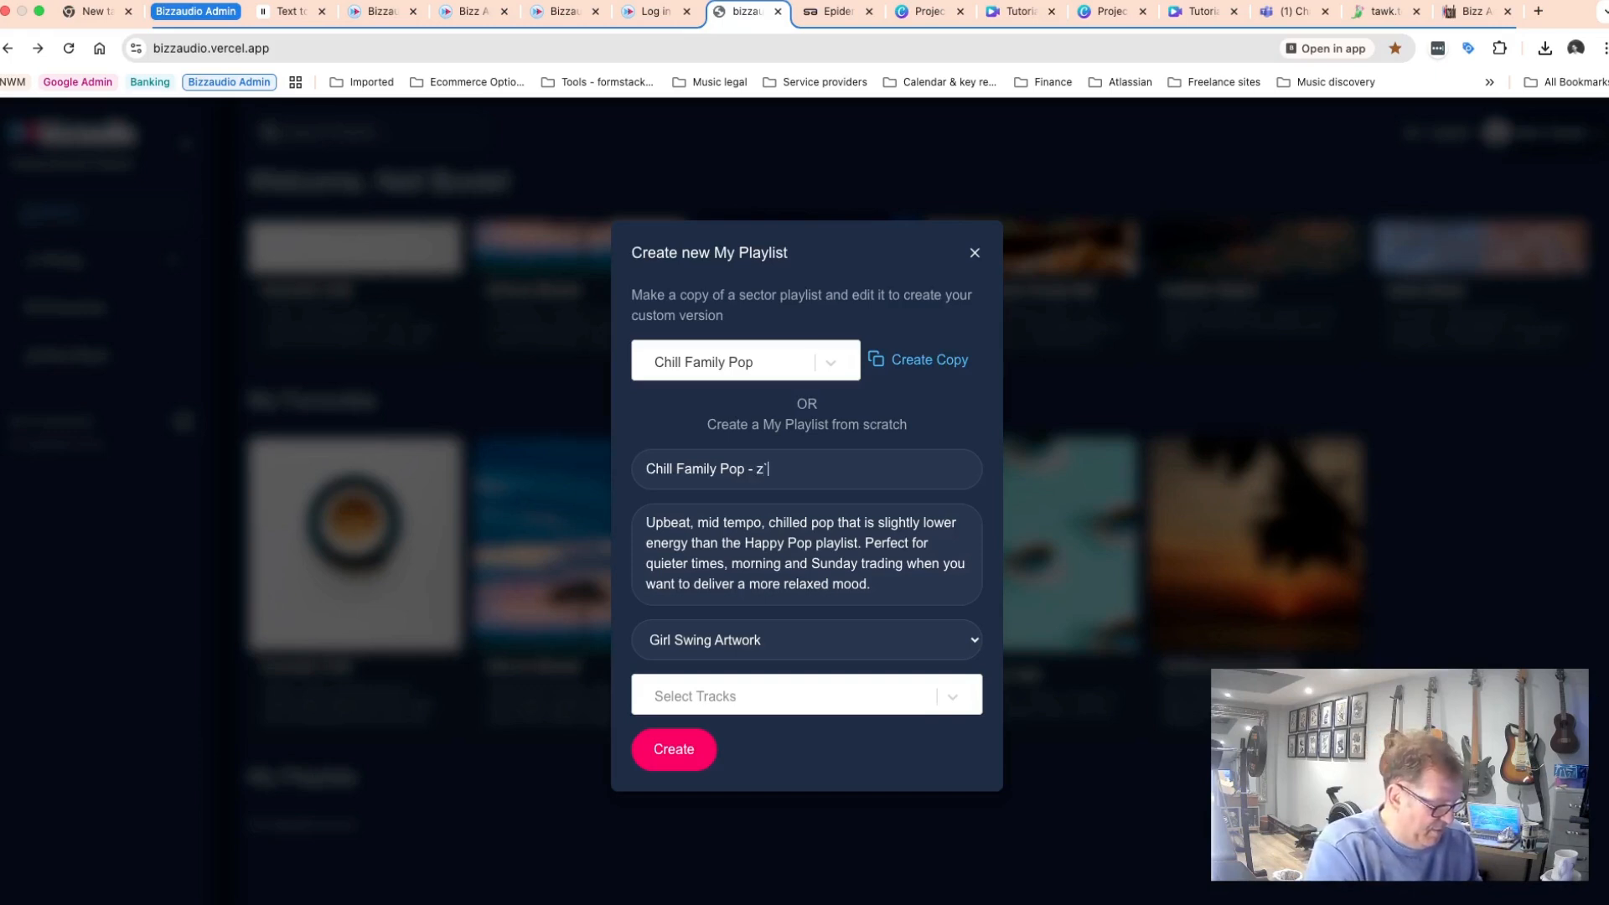
{"action": "type", "text": "Neils"}
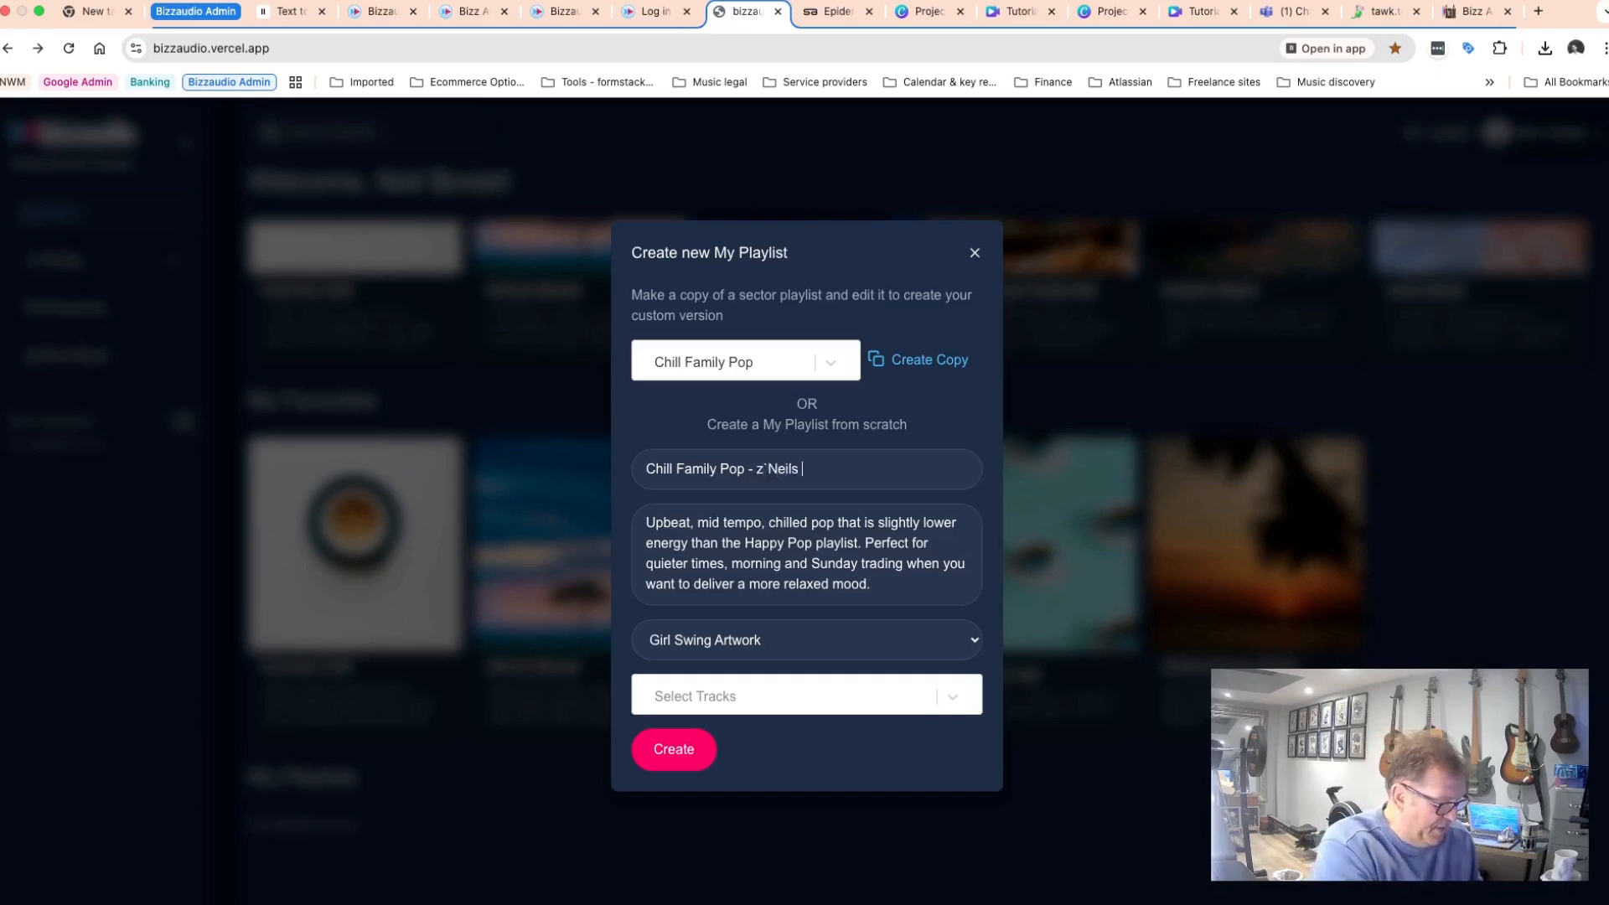
{"action": "type", "text": " Edit -"}
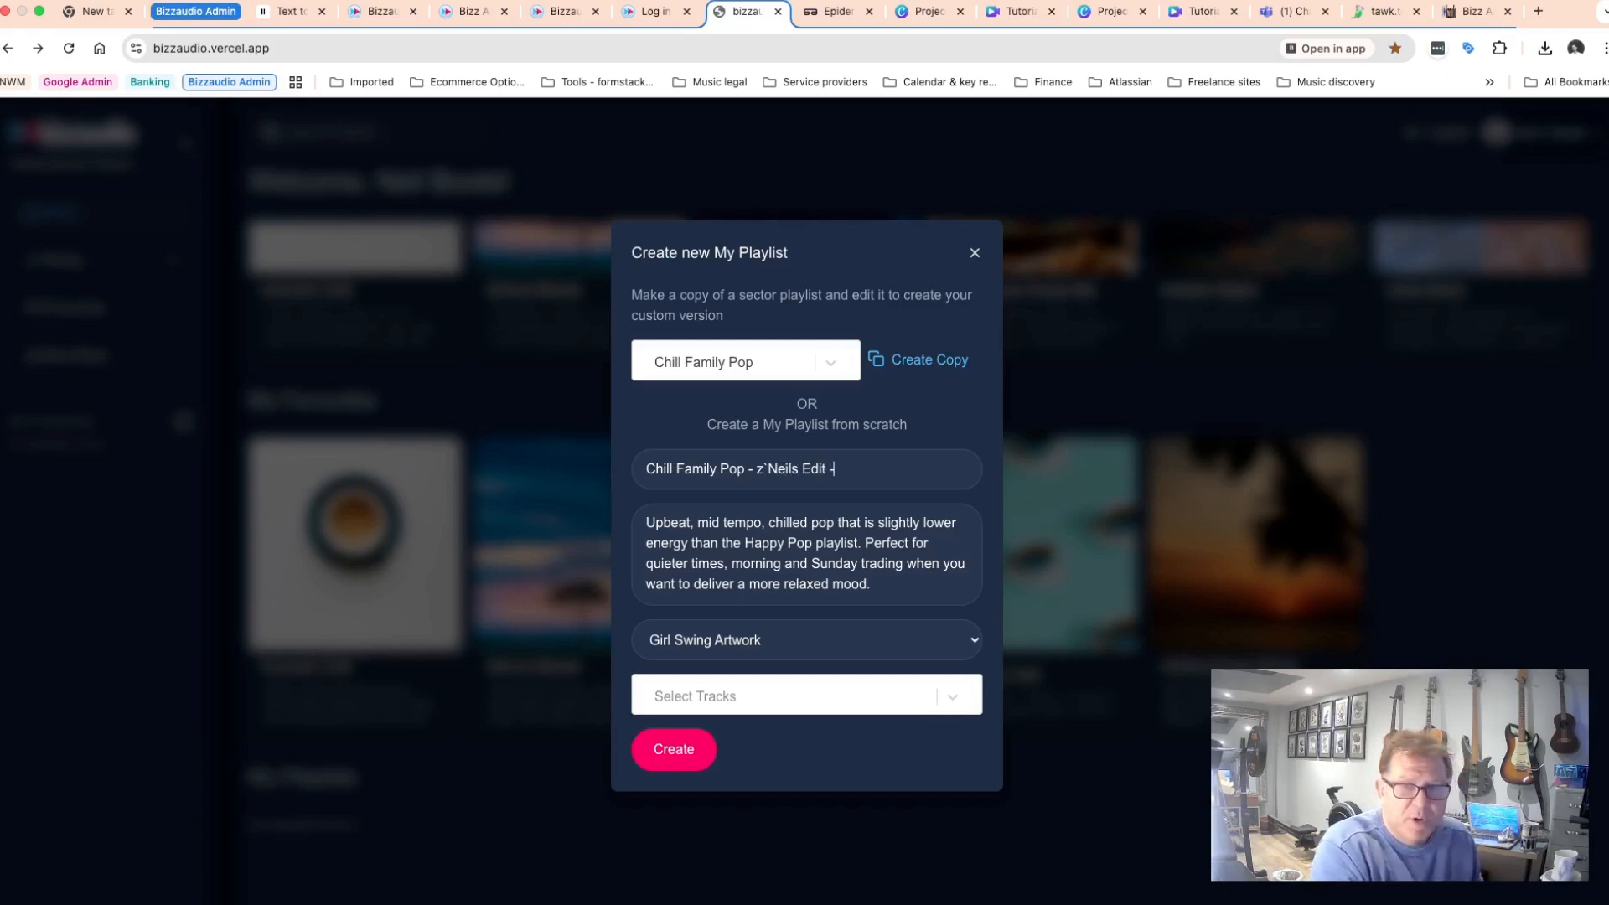
{"action": "left_click", "coordinate": [771, 470]}
{"action": "key", "text": "BackSpace"}
{"action": "key", "text": "BackSpace"}
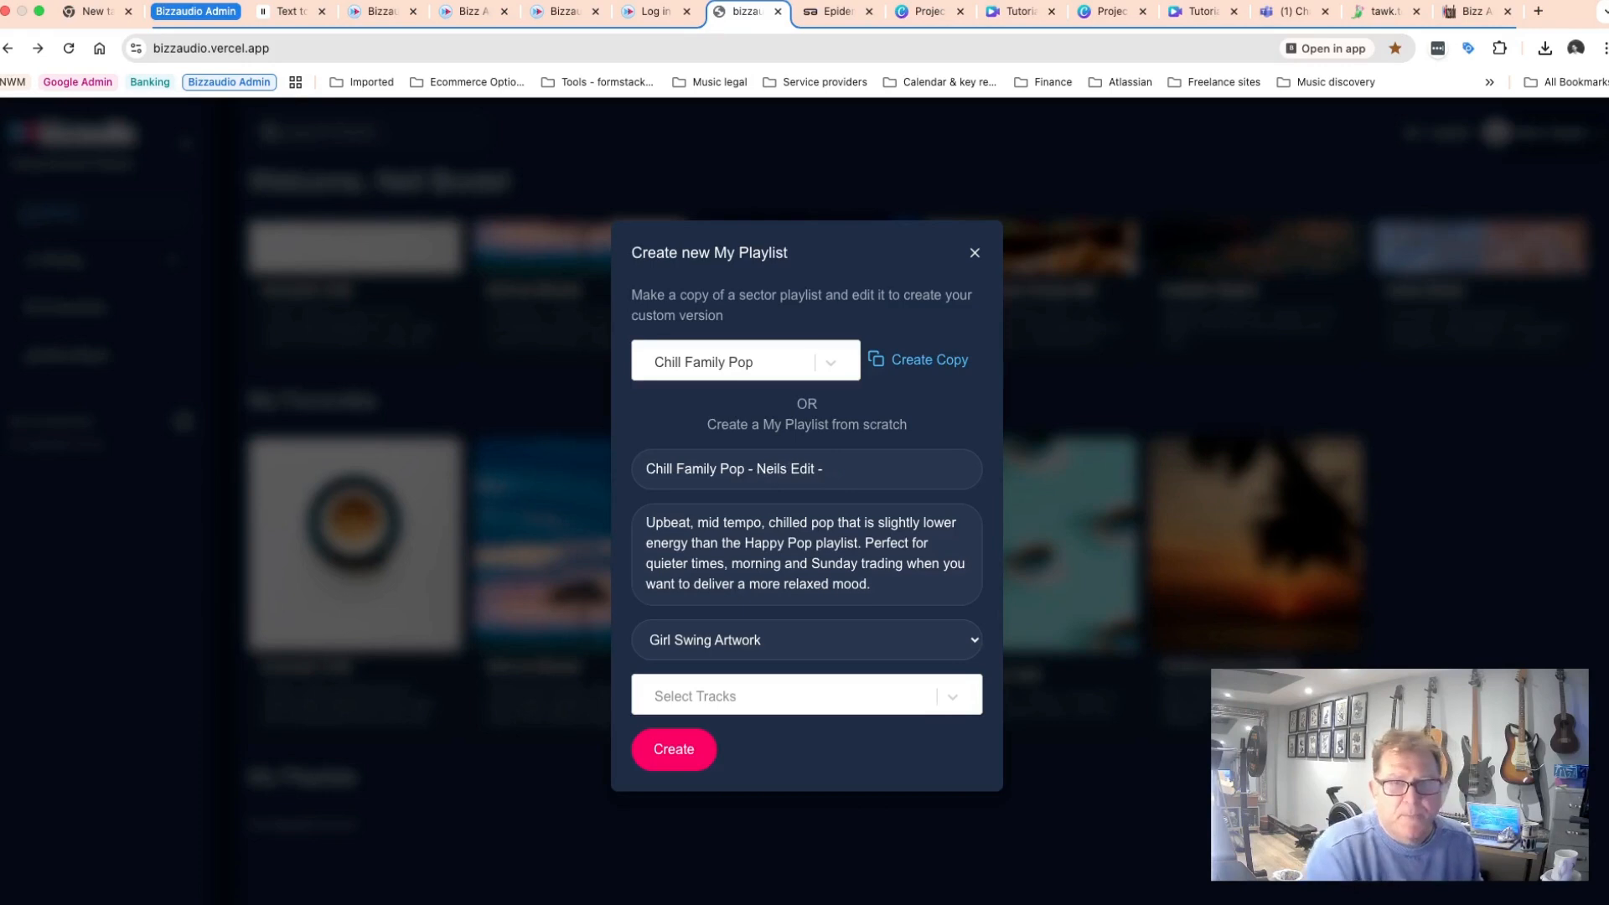
{"action": "left_click", "coordinate": [843, 470]}
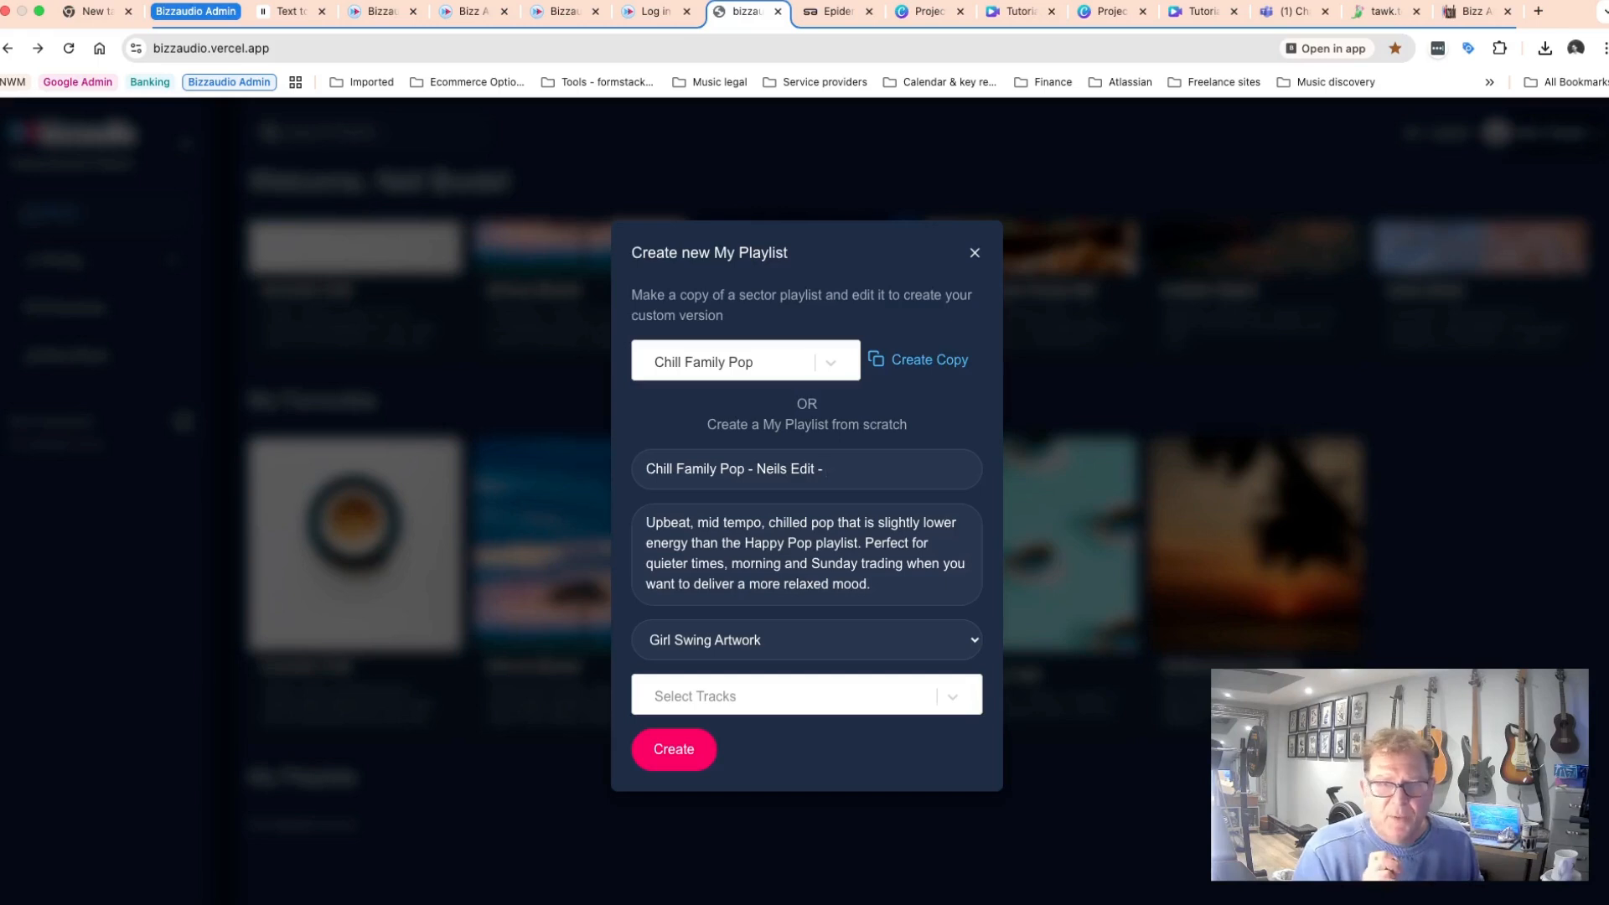
{"action": "type", "text": "2"}
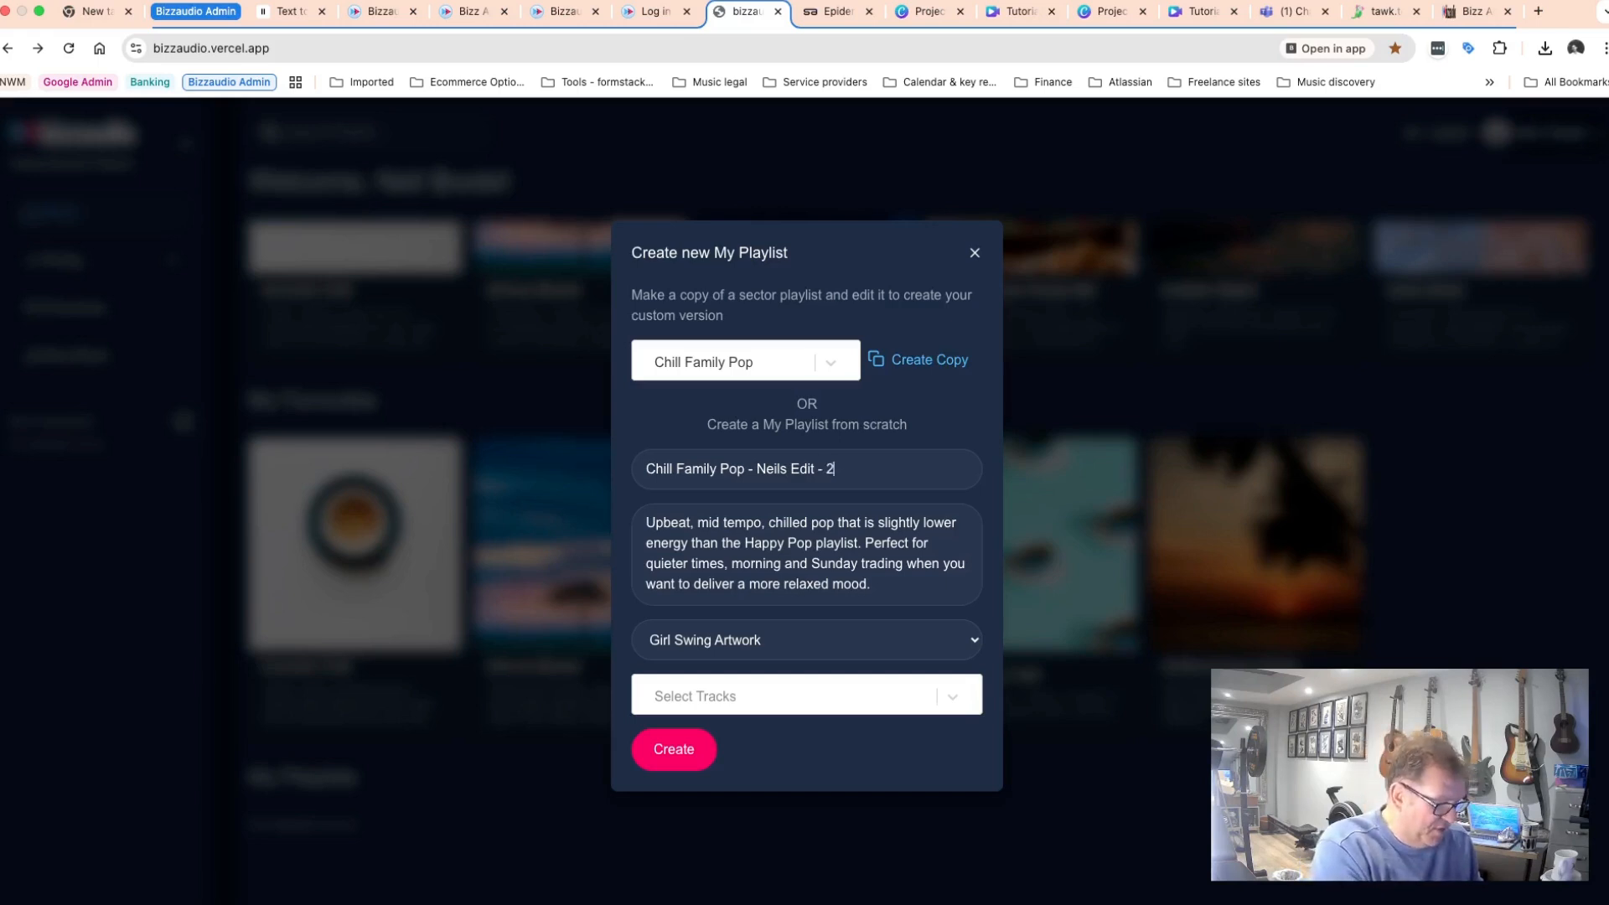
{"action": "type", "text": "810"}
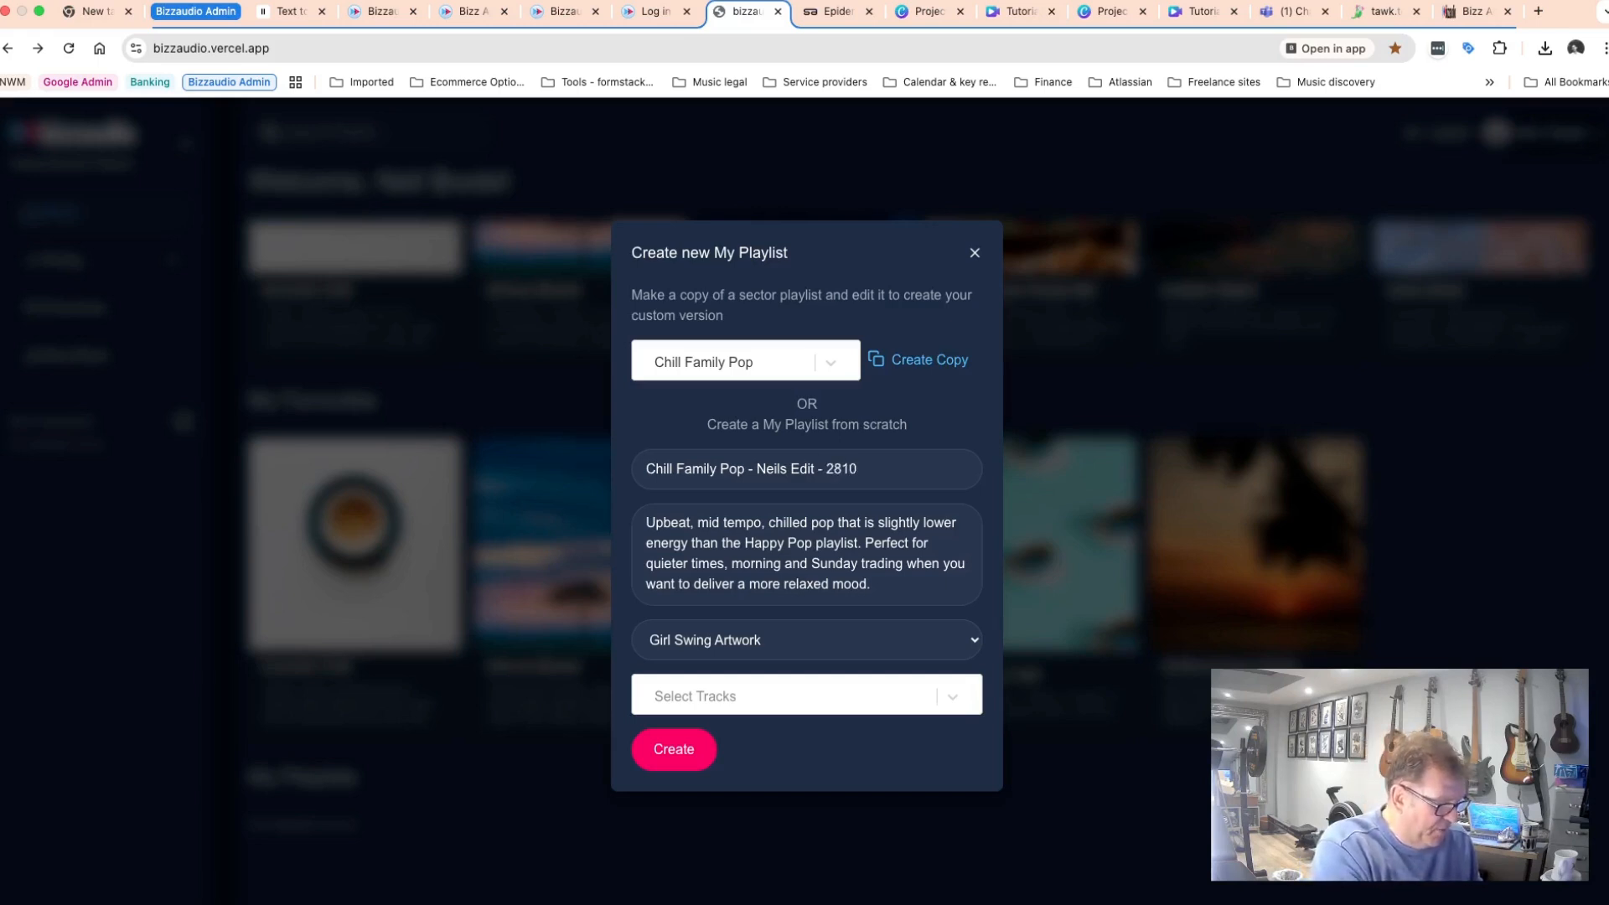
{"action": "type", "text": "25"}
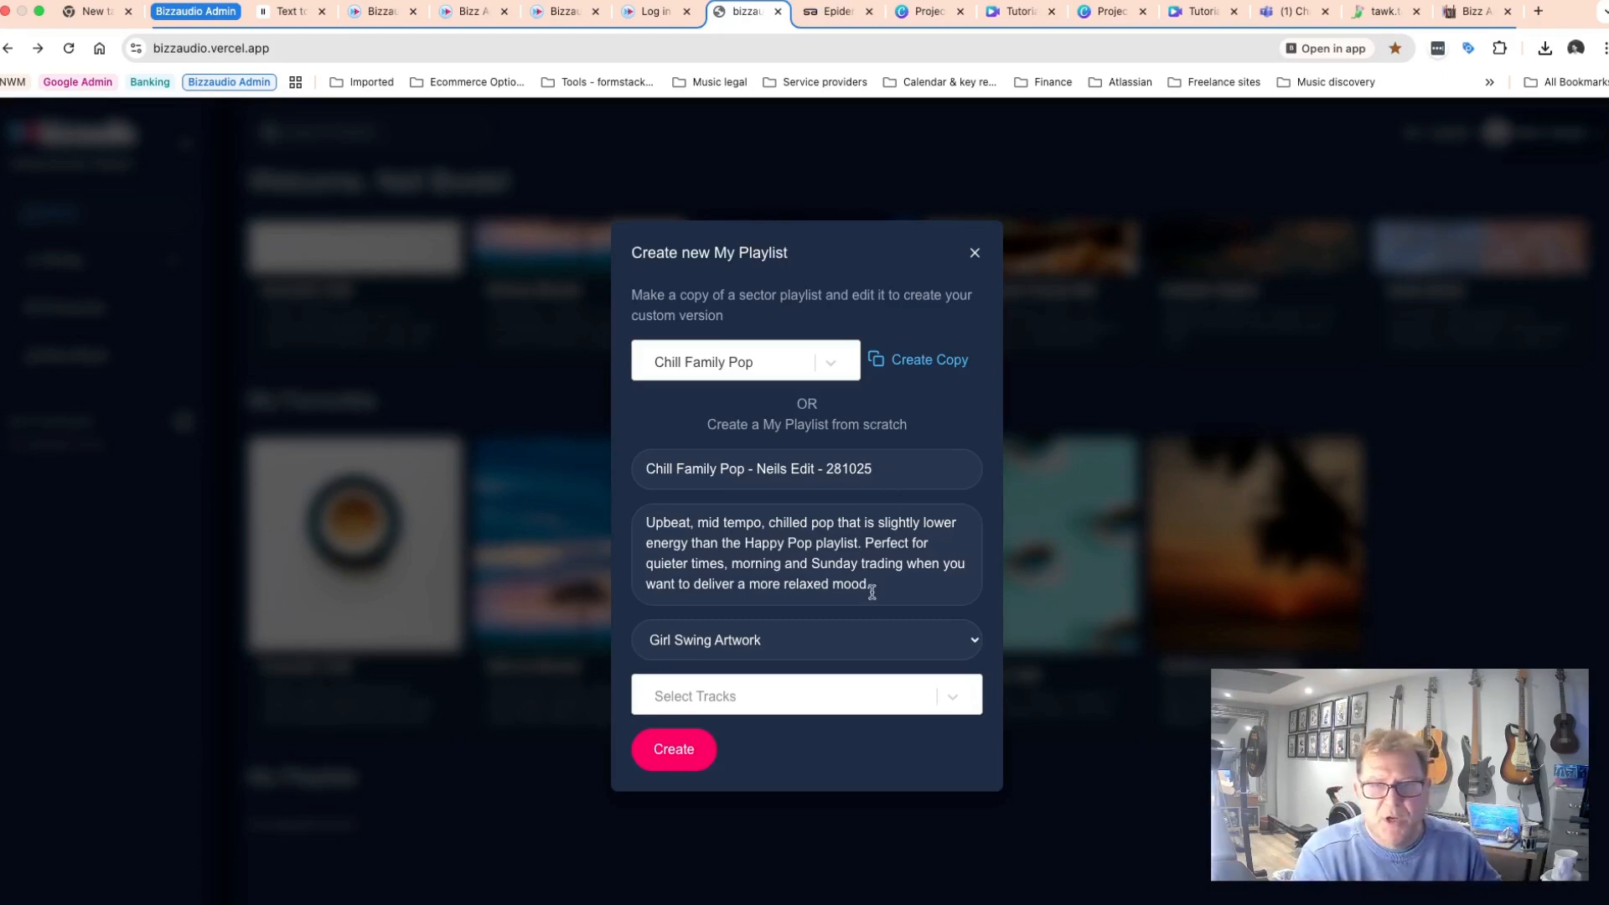
Replace the playlist description with Go to for mornings Mon - Fri and create the playlist.
{"action": "left_click_drag", "start_coordinate": [874, 587], "coordinate": [642, 523]}
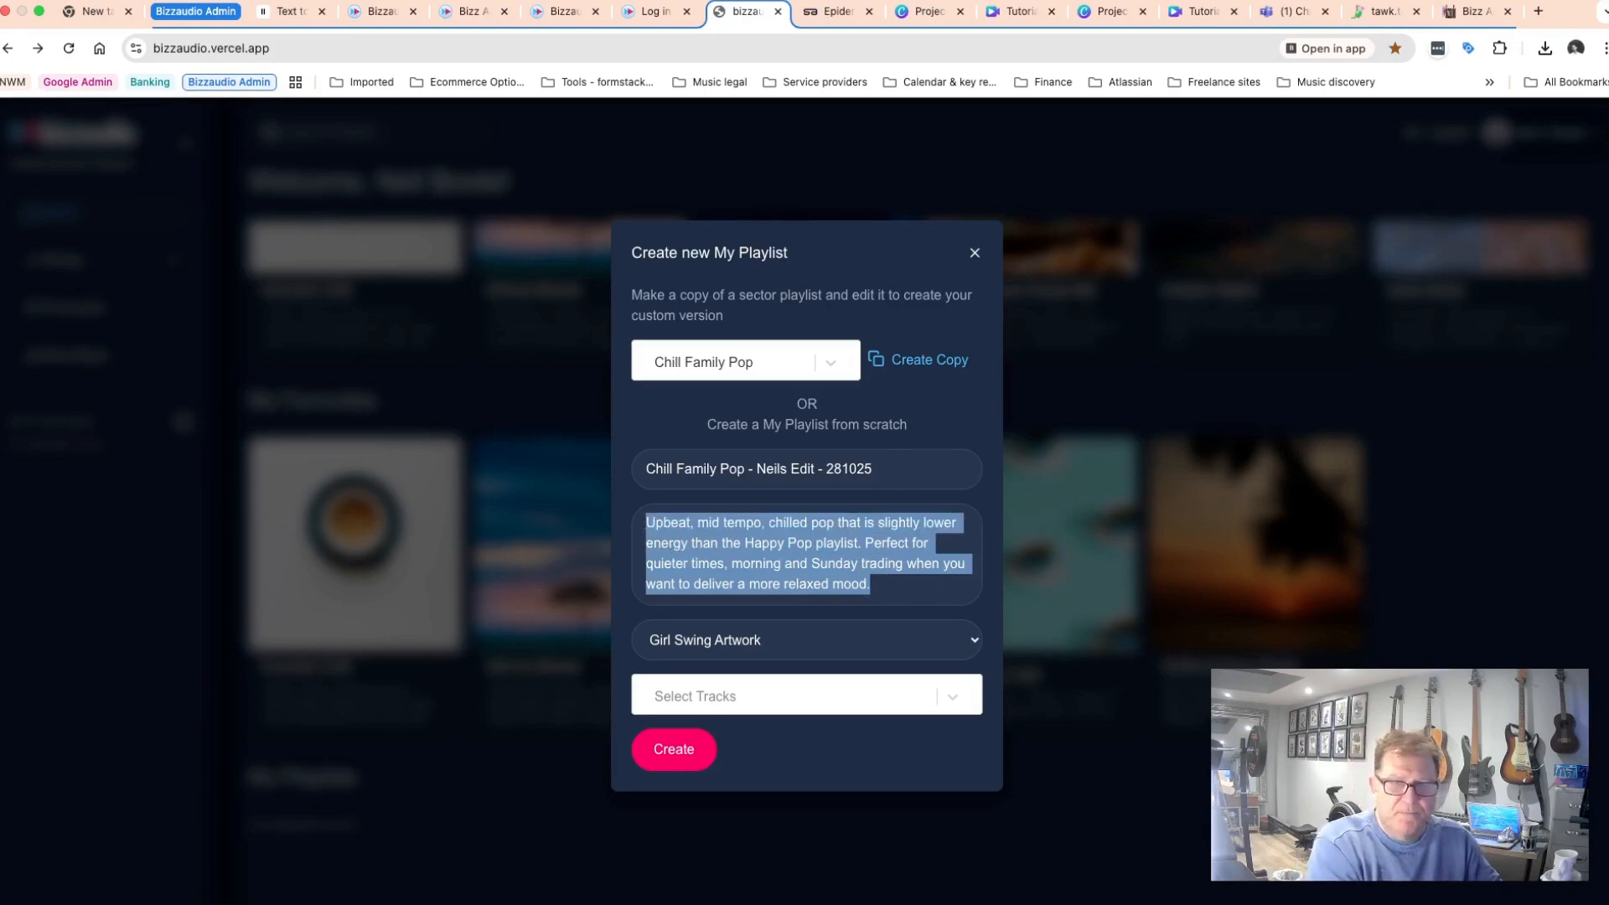
{"action": "key", "text": "BackSpace"}
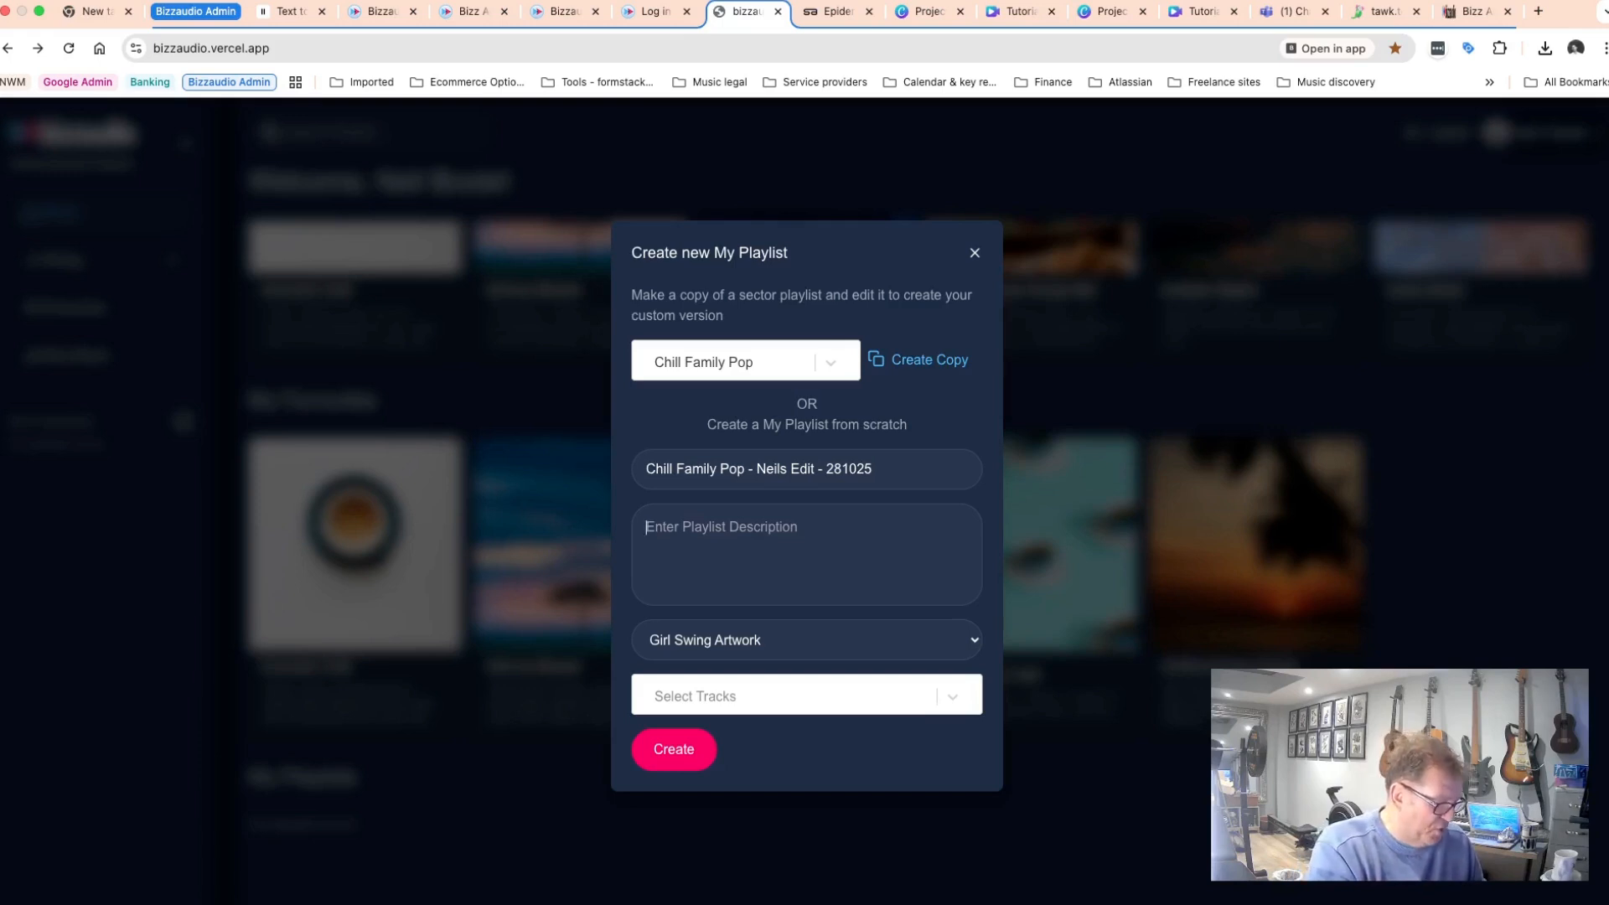
{"action": "type", "text": "Go to"}
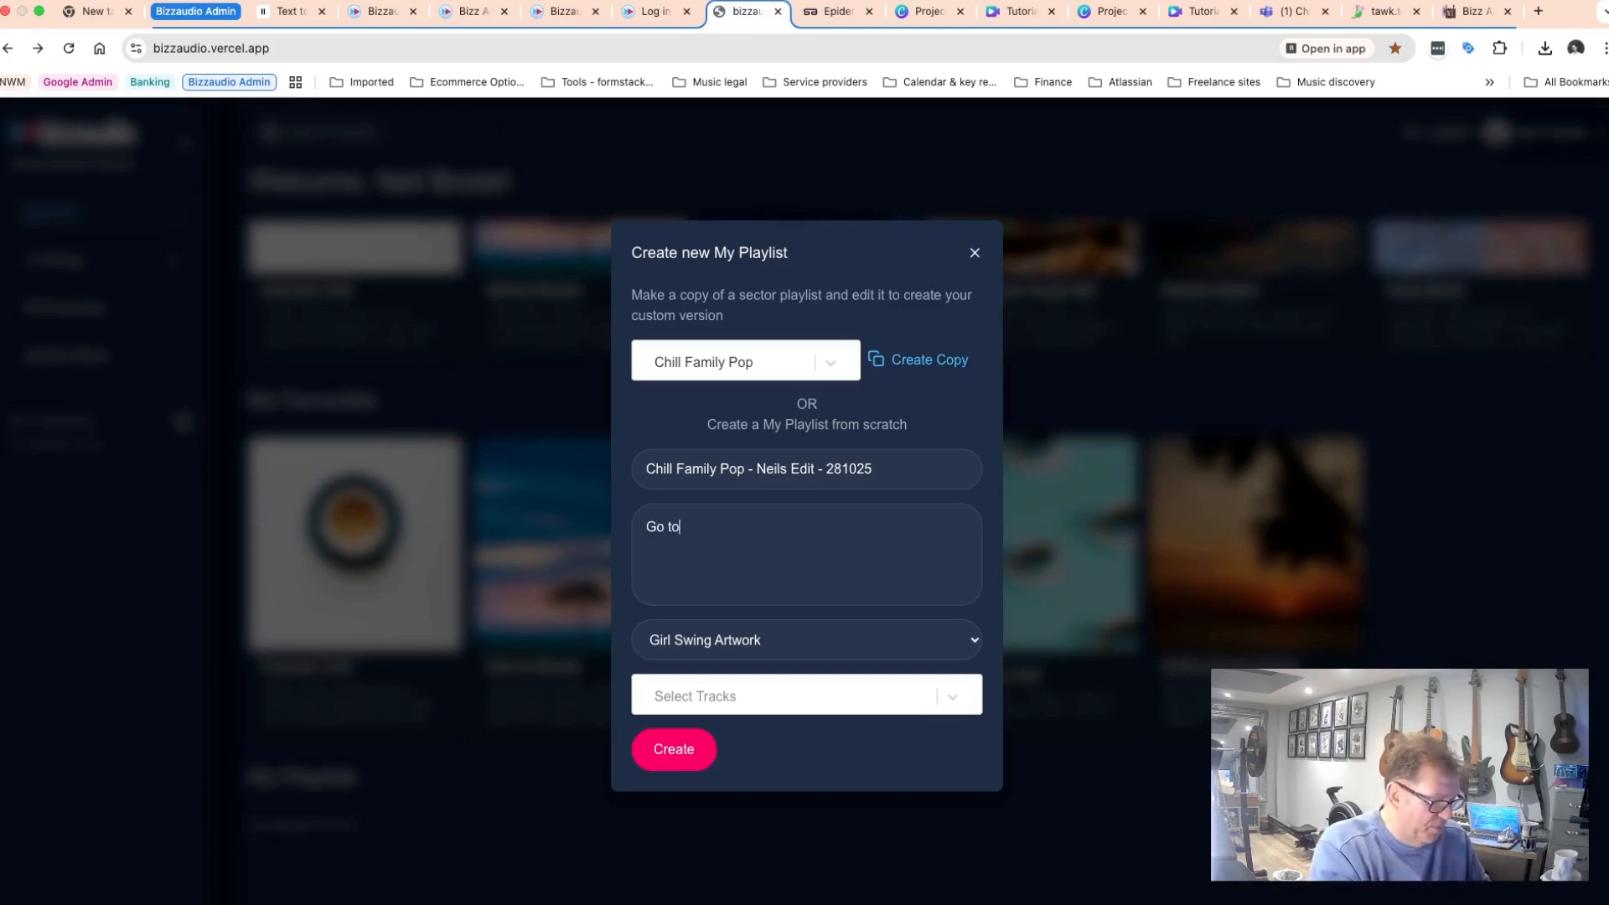
{"action": "type", "text": " for morni"}
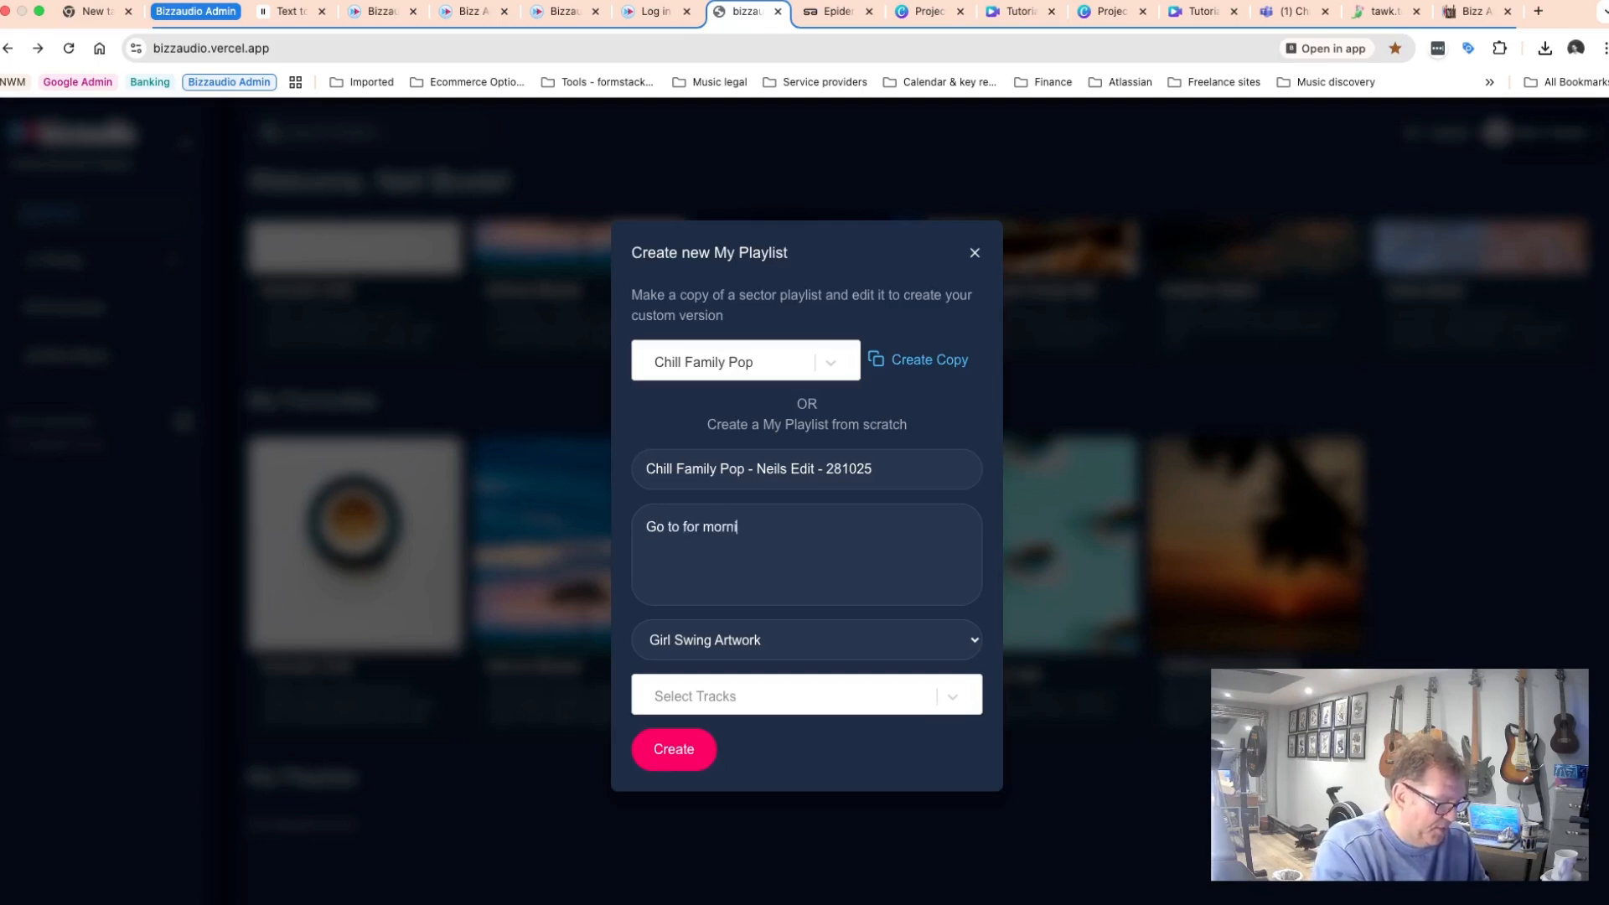
{"action": "type", "text": "ngs Mon"}
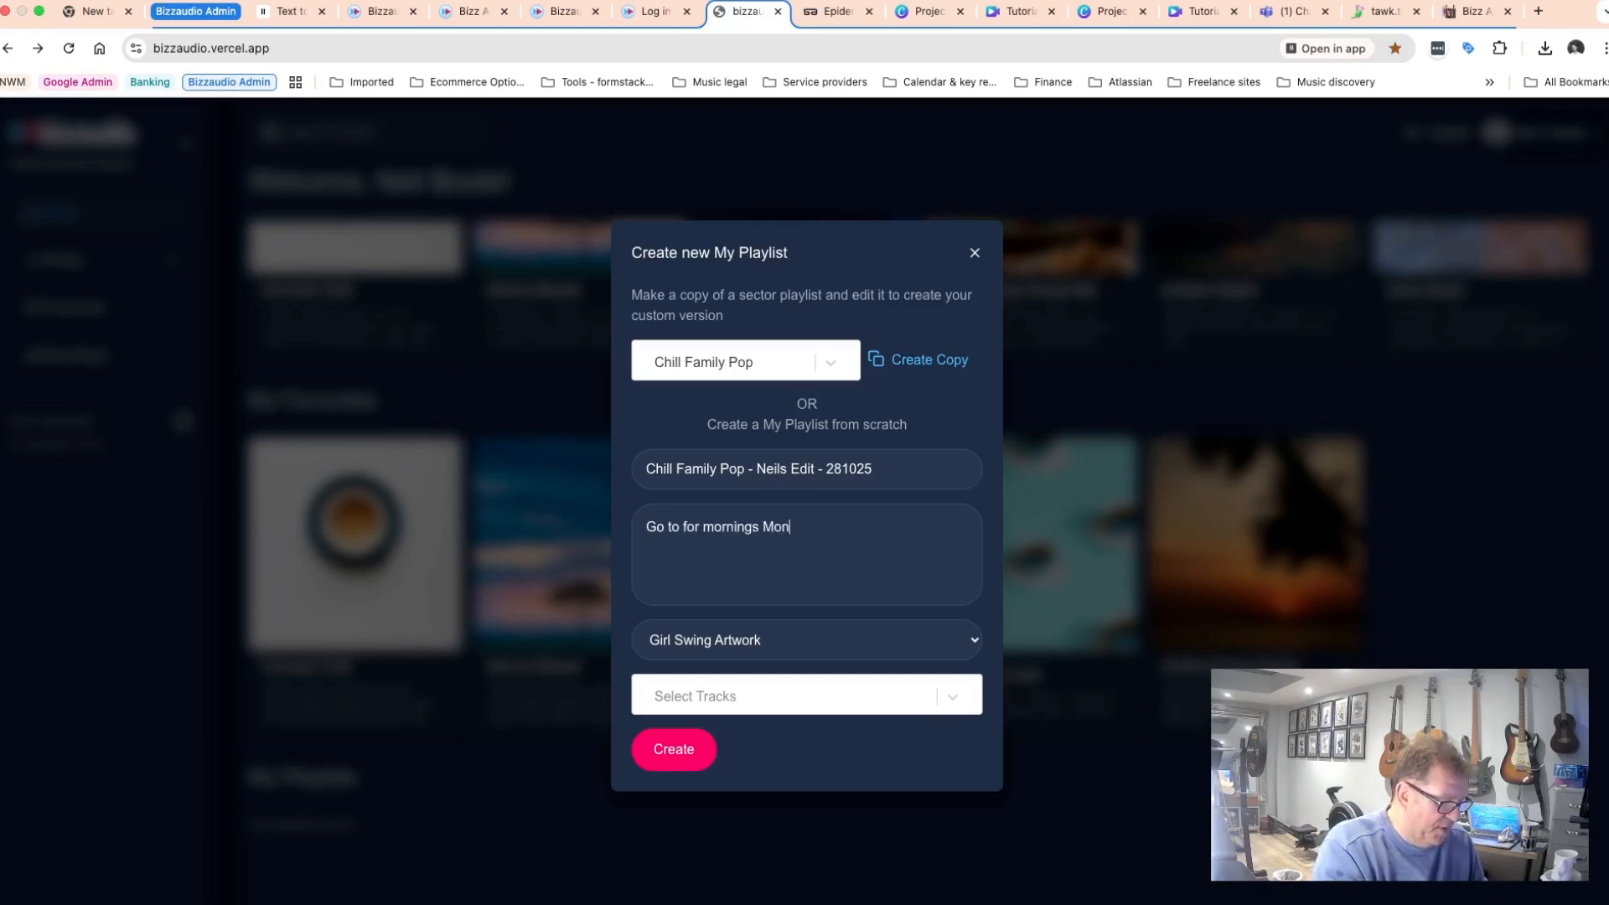
{"action": "type", "text": " - Fri"}
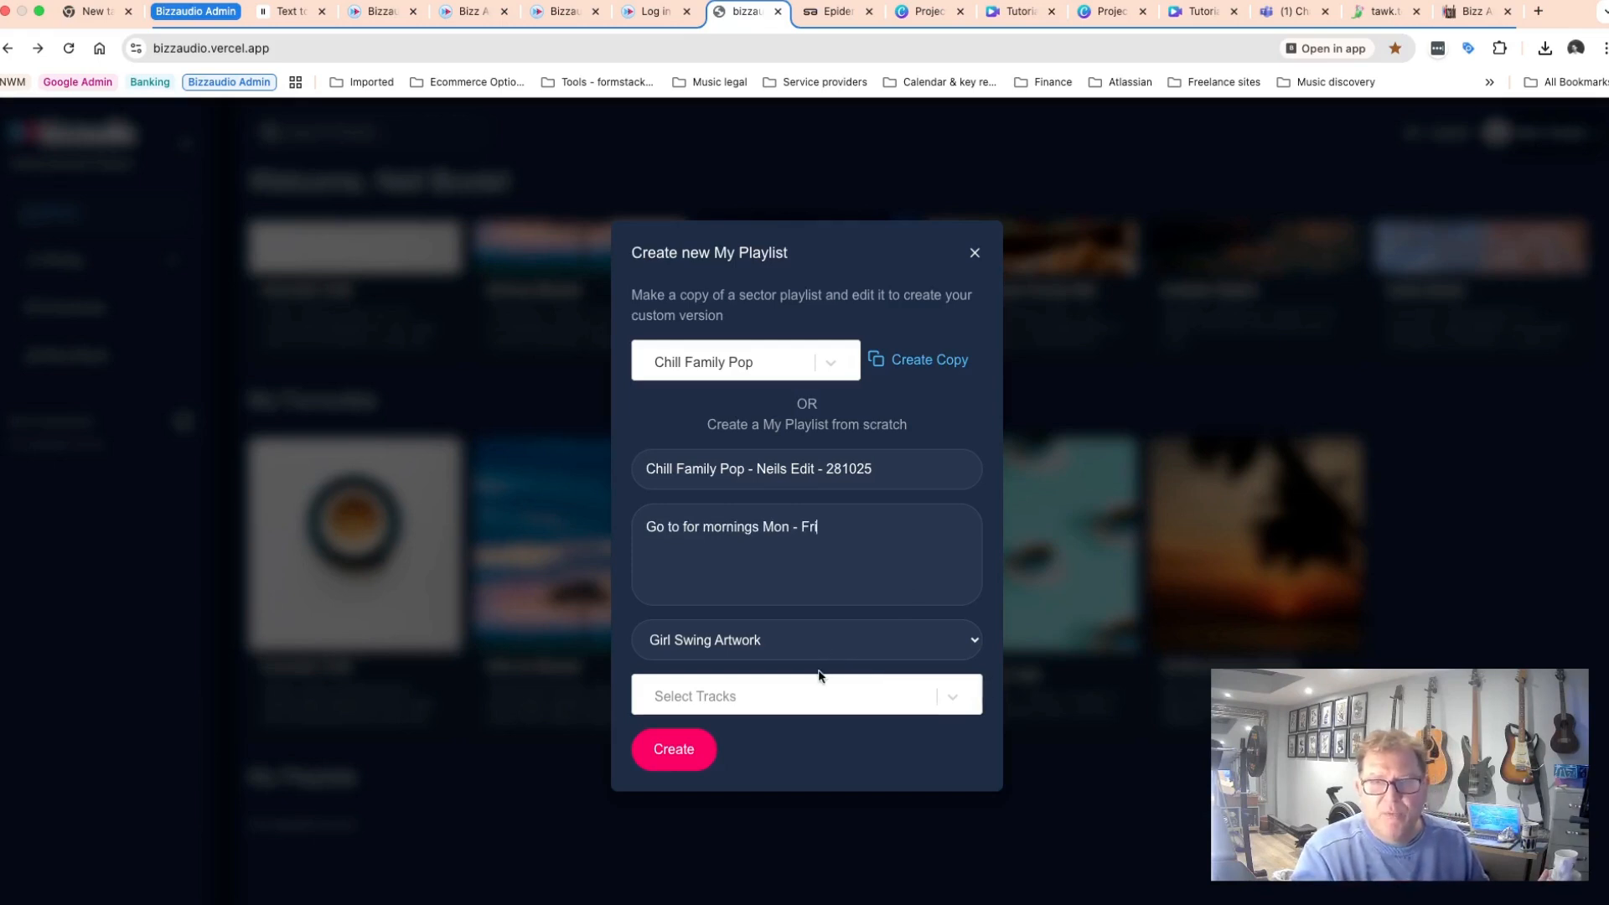
{"action": "left_click", "coordinate": [650, 776]}
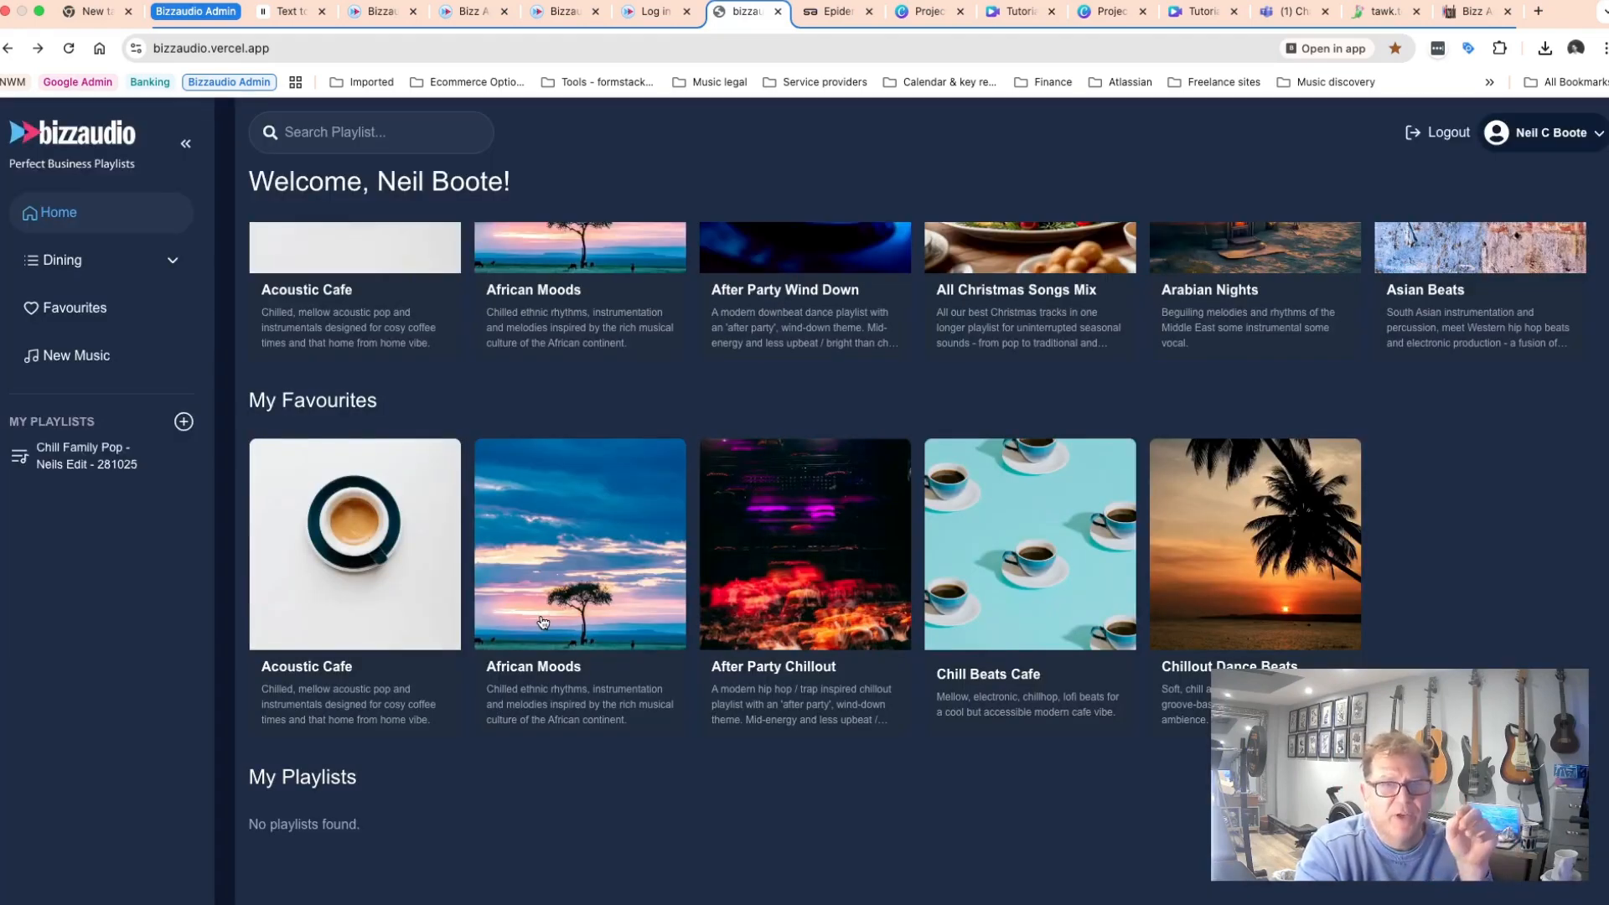
Reload the home page and open the new Chill Family Pop edit from My Playlists.
{"action": "mouse_move", "coordinate": [47, 457]}
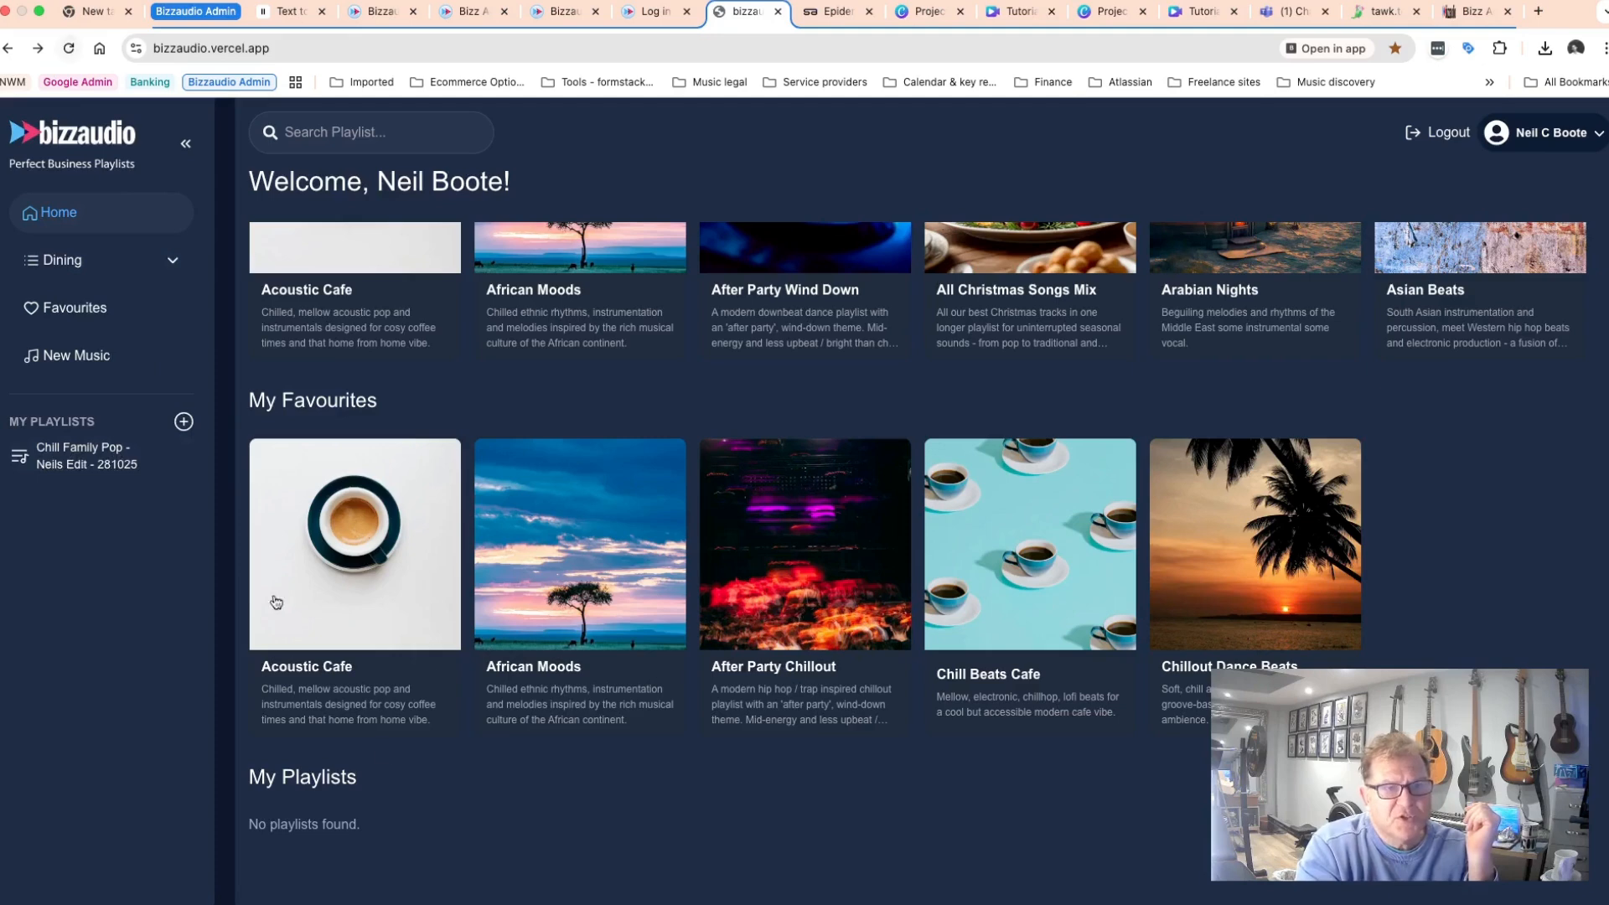
{"action": "left_click", "coordinate": [69, 47]}
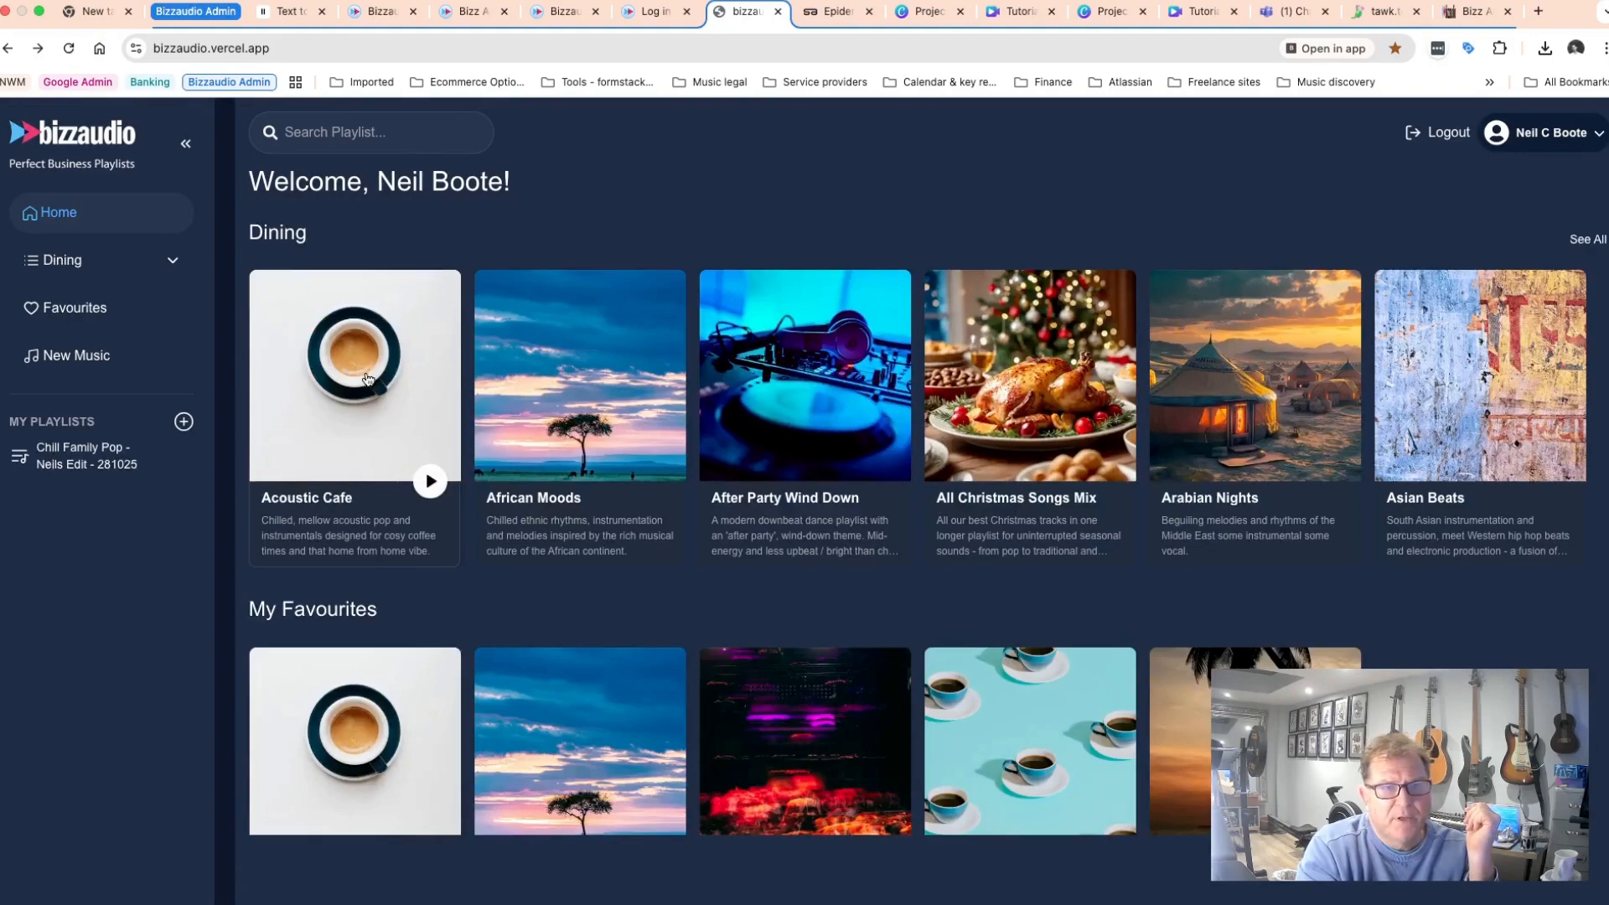
{"action": "scroll", "coordinate": [367, 378], "scroll_direction": "down", "scroll_amount": 4}
{"action": "scroll", "coordinate": [373, 402], "scroll_direction": "down", "scroll_amount": 2}
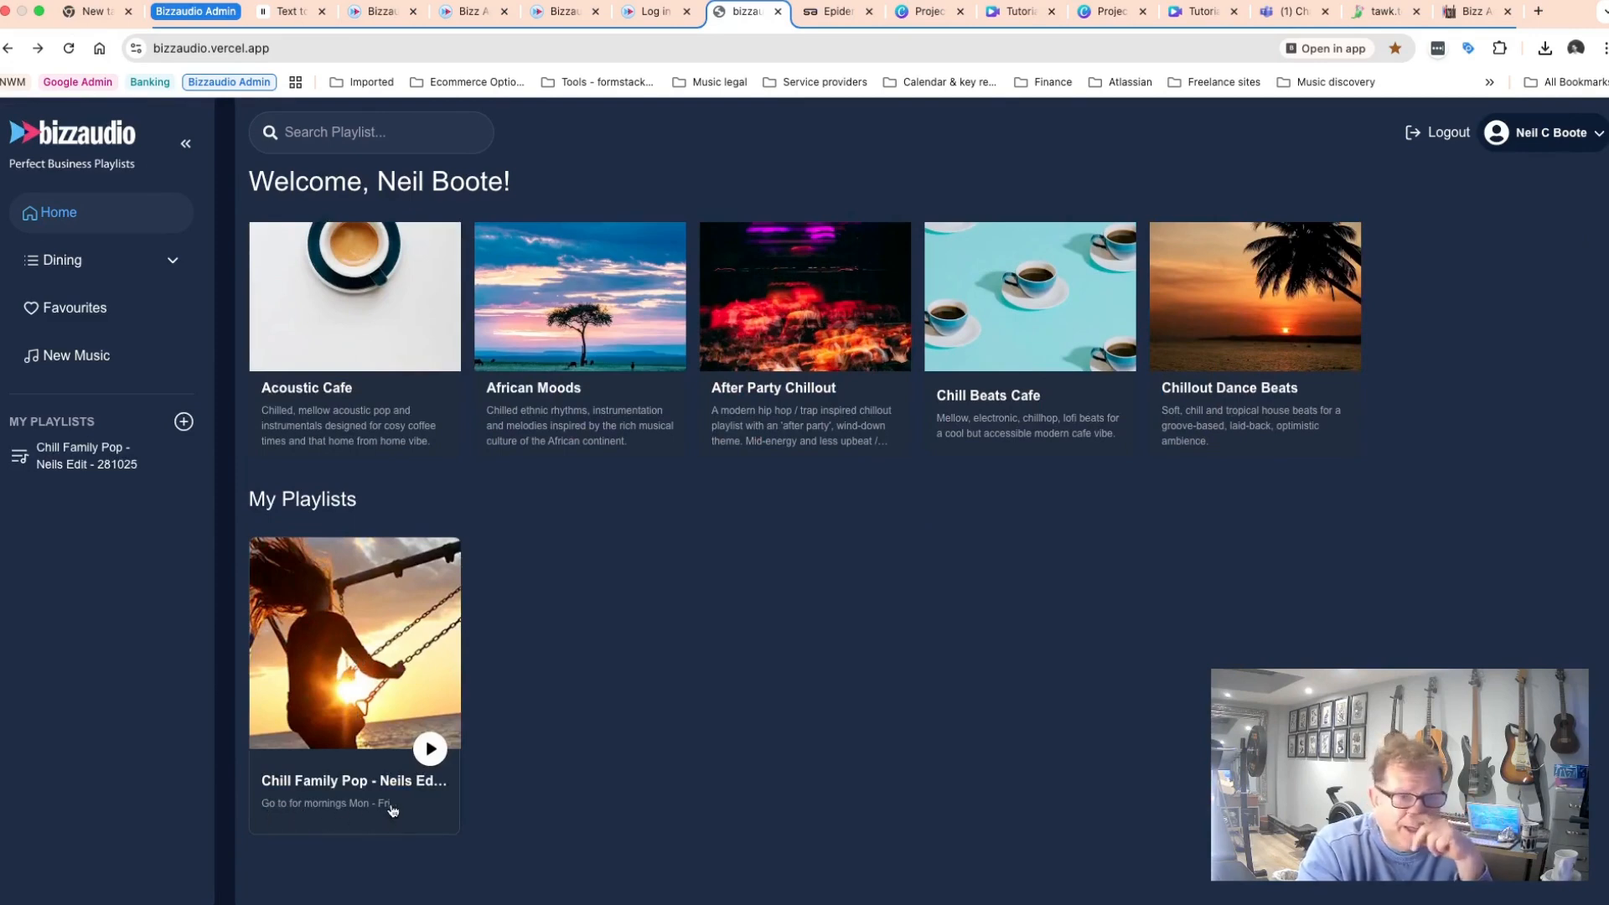
{"action": "left_click", "coordinate": [391, 667]}
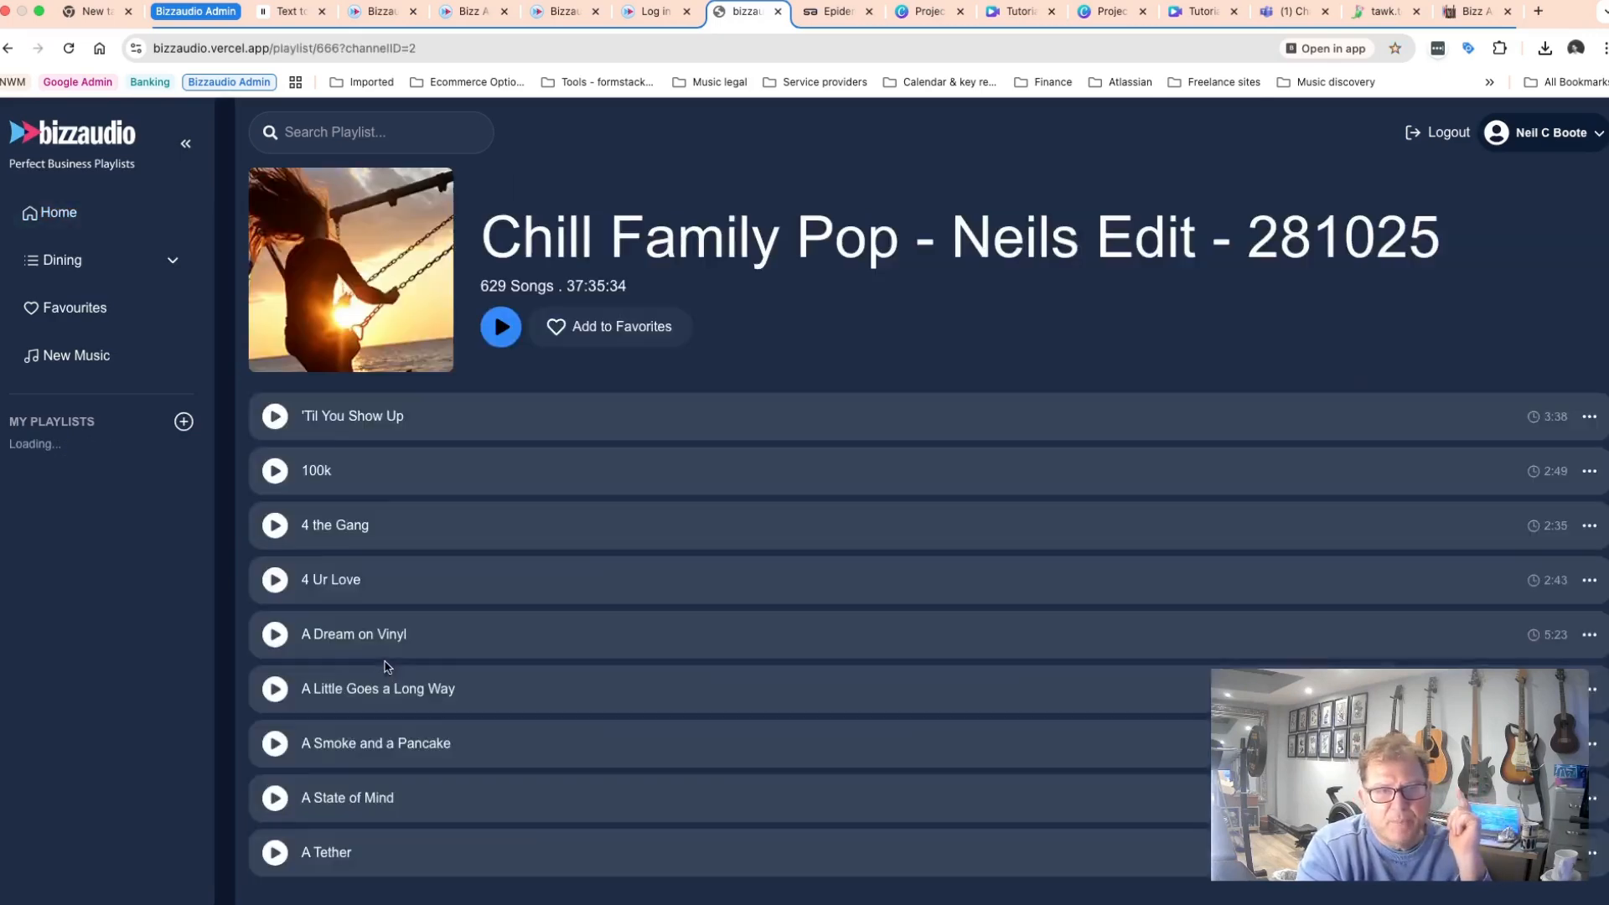
Add the new playlist to Favourites, then open the Favourites page and show all favourites.
{"action": "scroll", "coordinate": [488, 629], "scroll_direction": "down", "scroll_amount": 1}
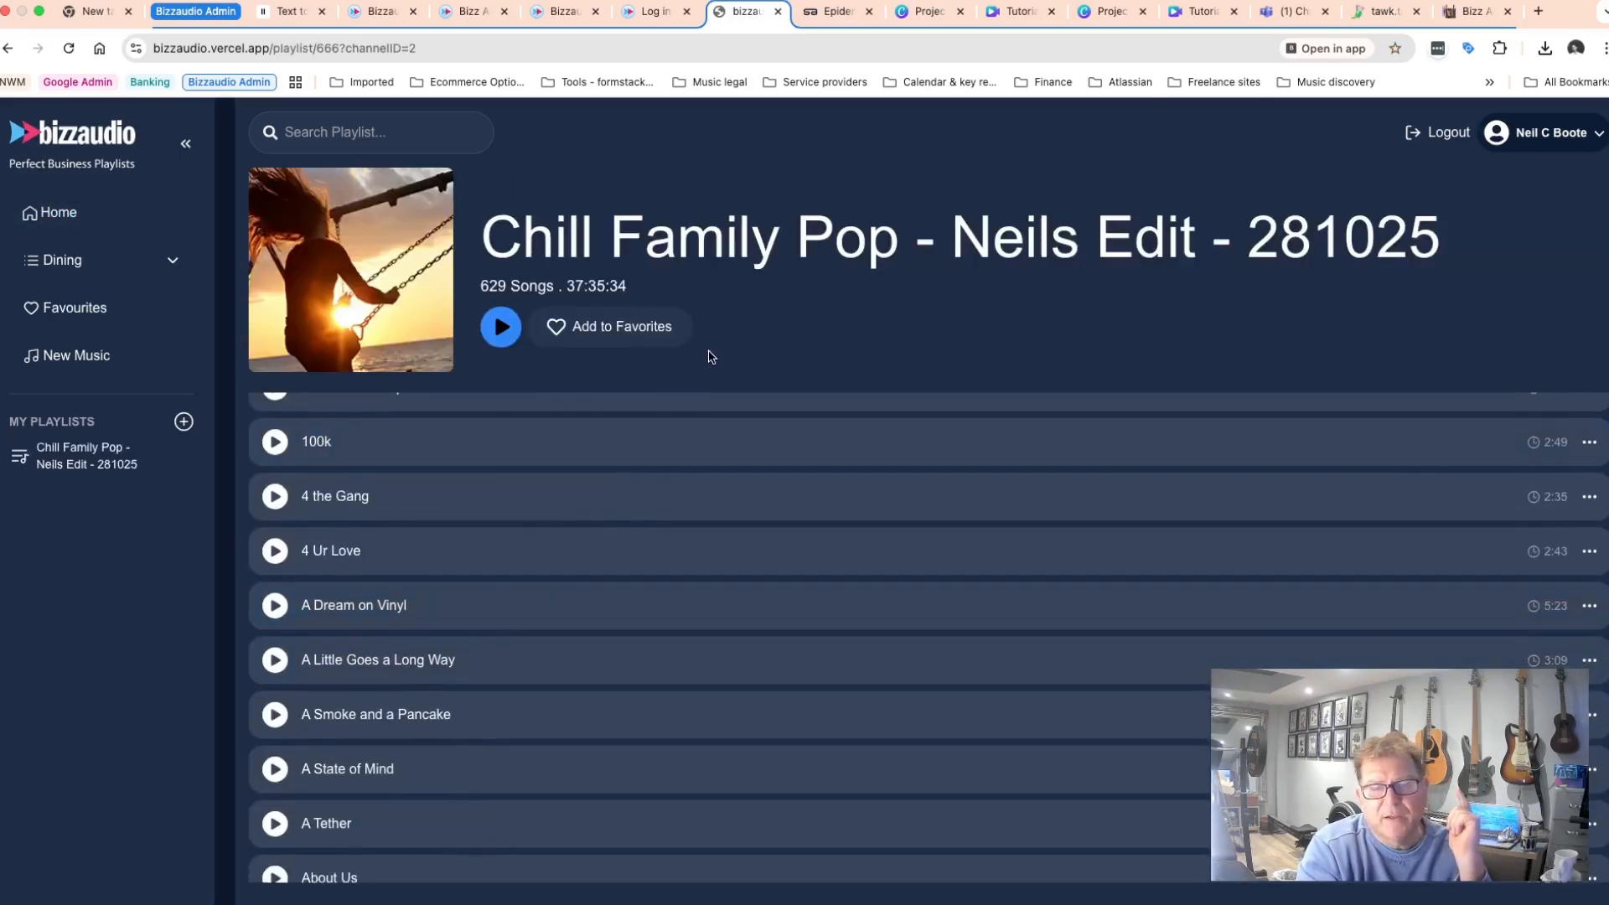
{"action": "left_click", "coordinate": [559, 328]}
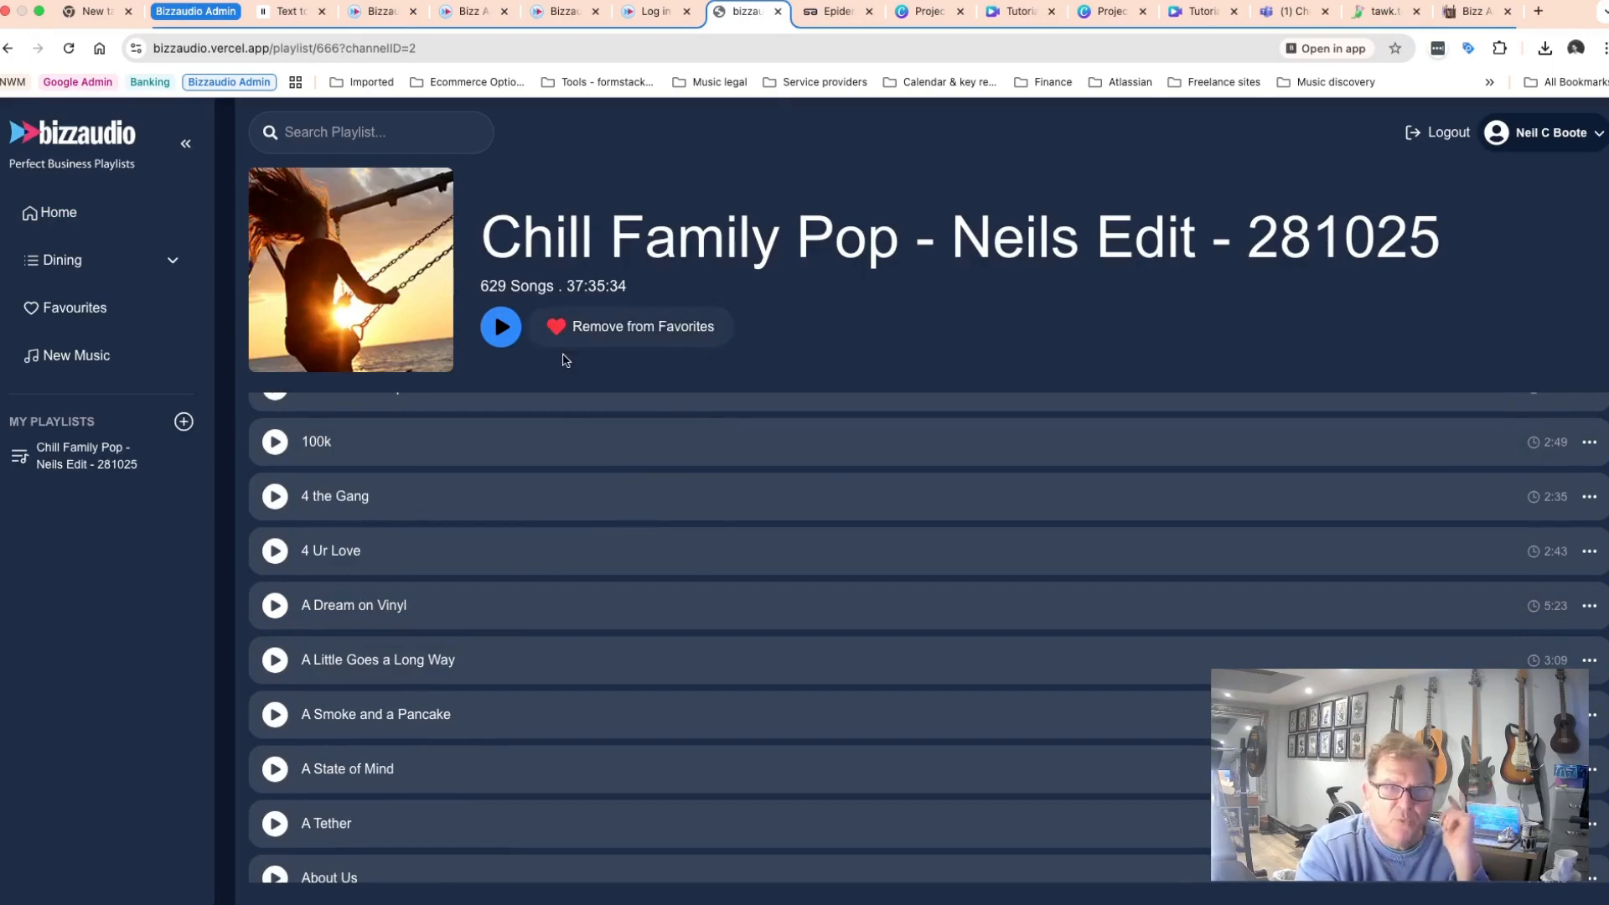
{"action": "left_click", "coordinate": [75, 310]}
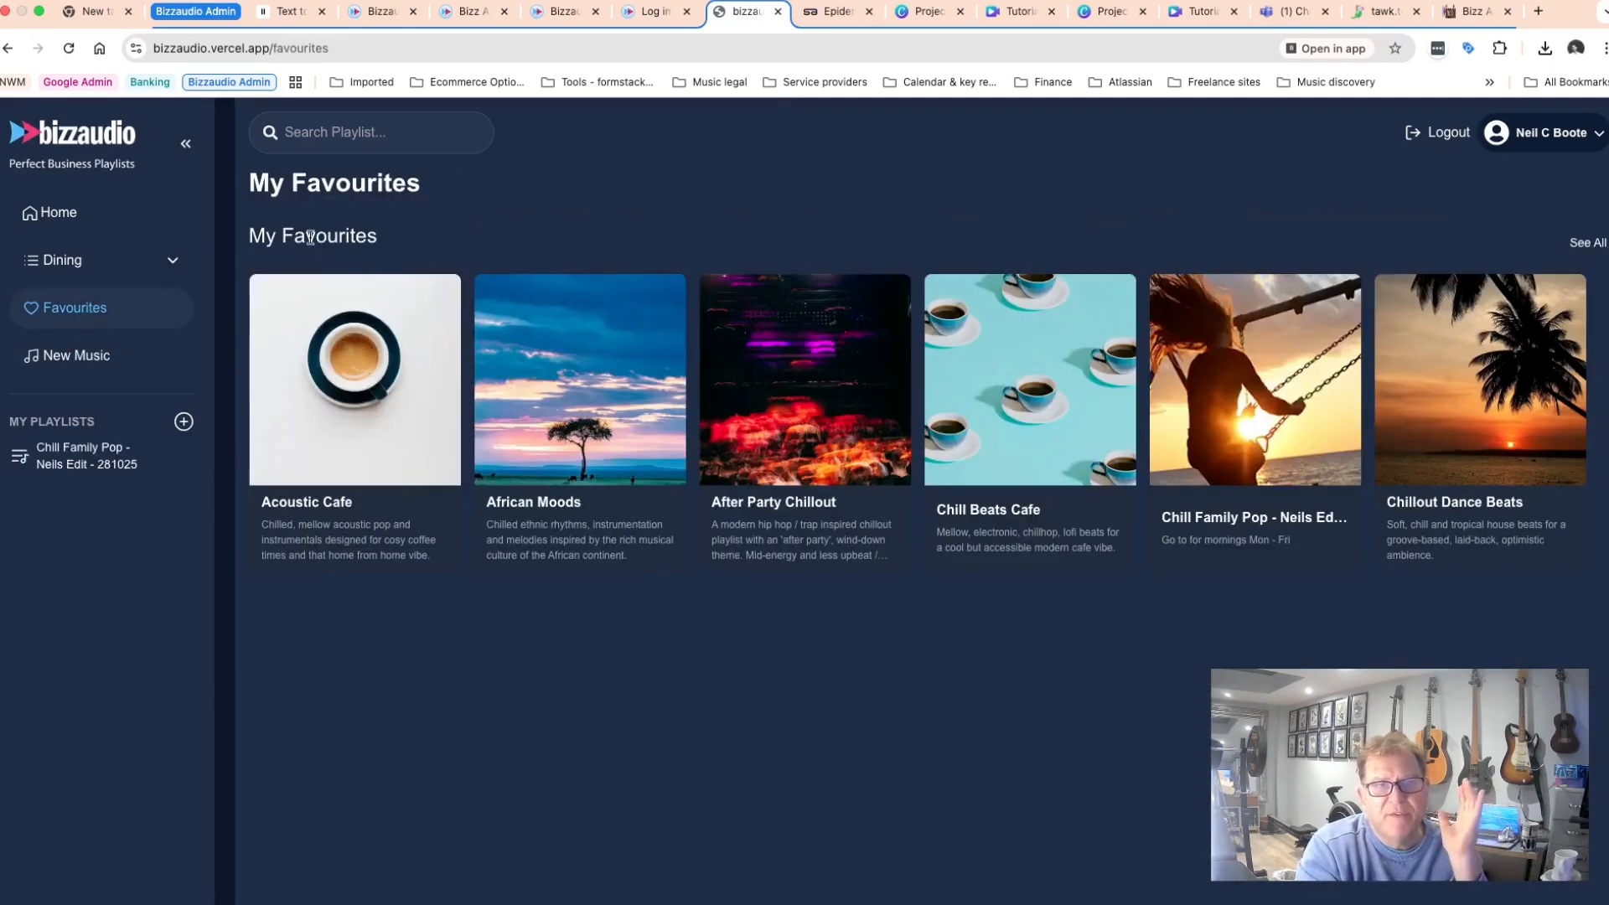
{"action": "left_click_drag", "start_coordinate": [249, 237], "coordinate": [379, 243]}
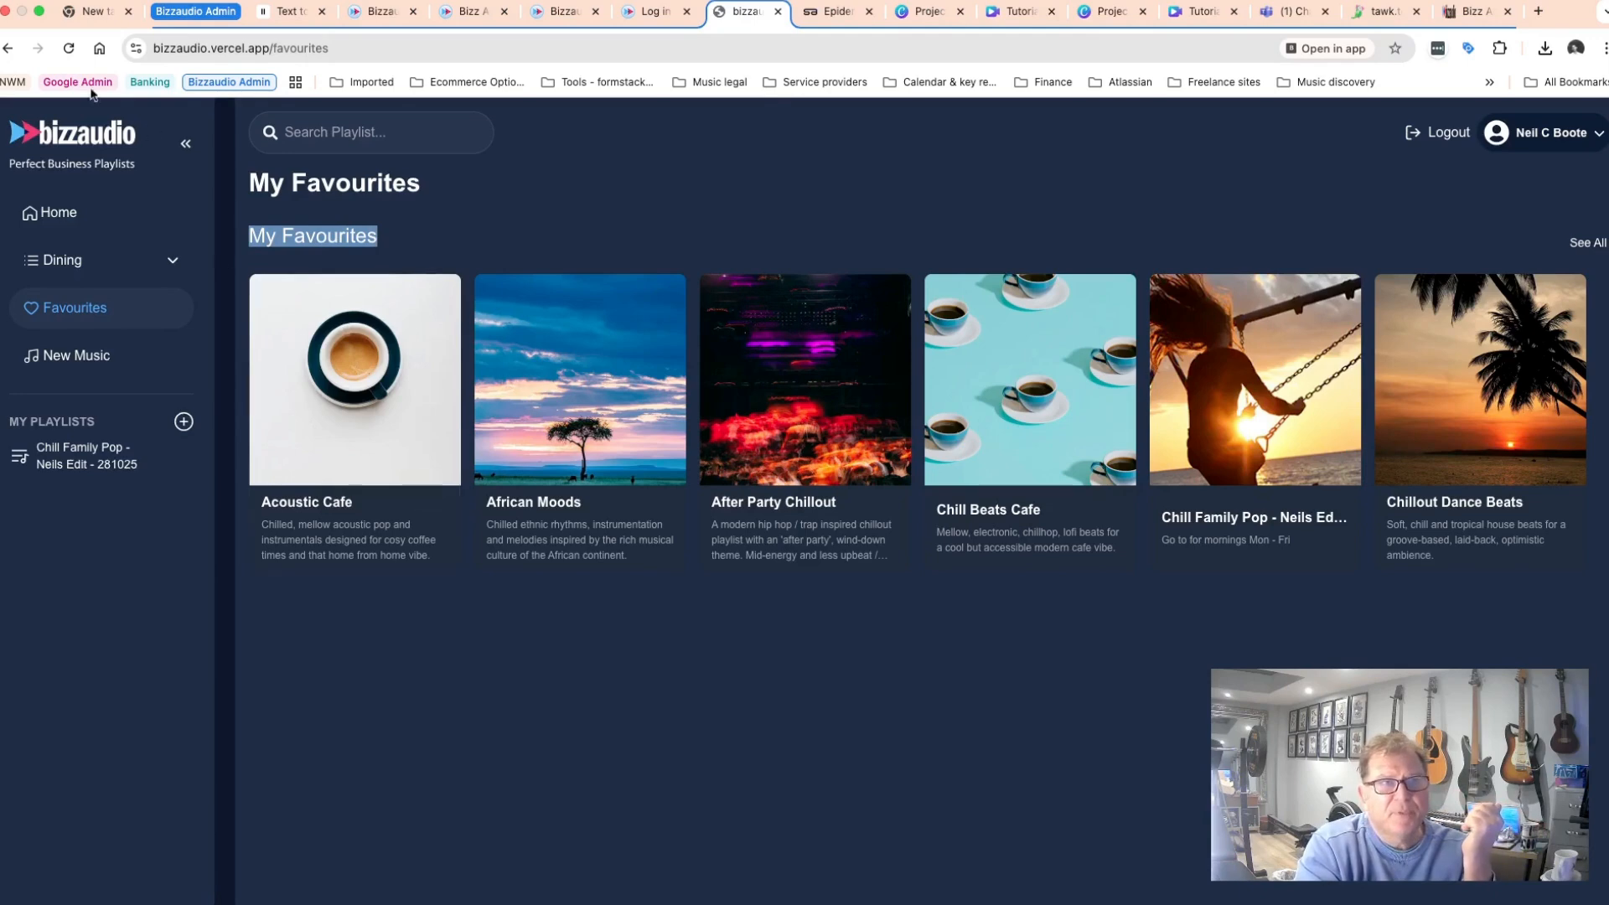
{"action": "left_click", "coordinate": [72, 47]}
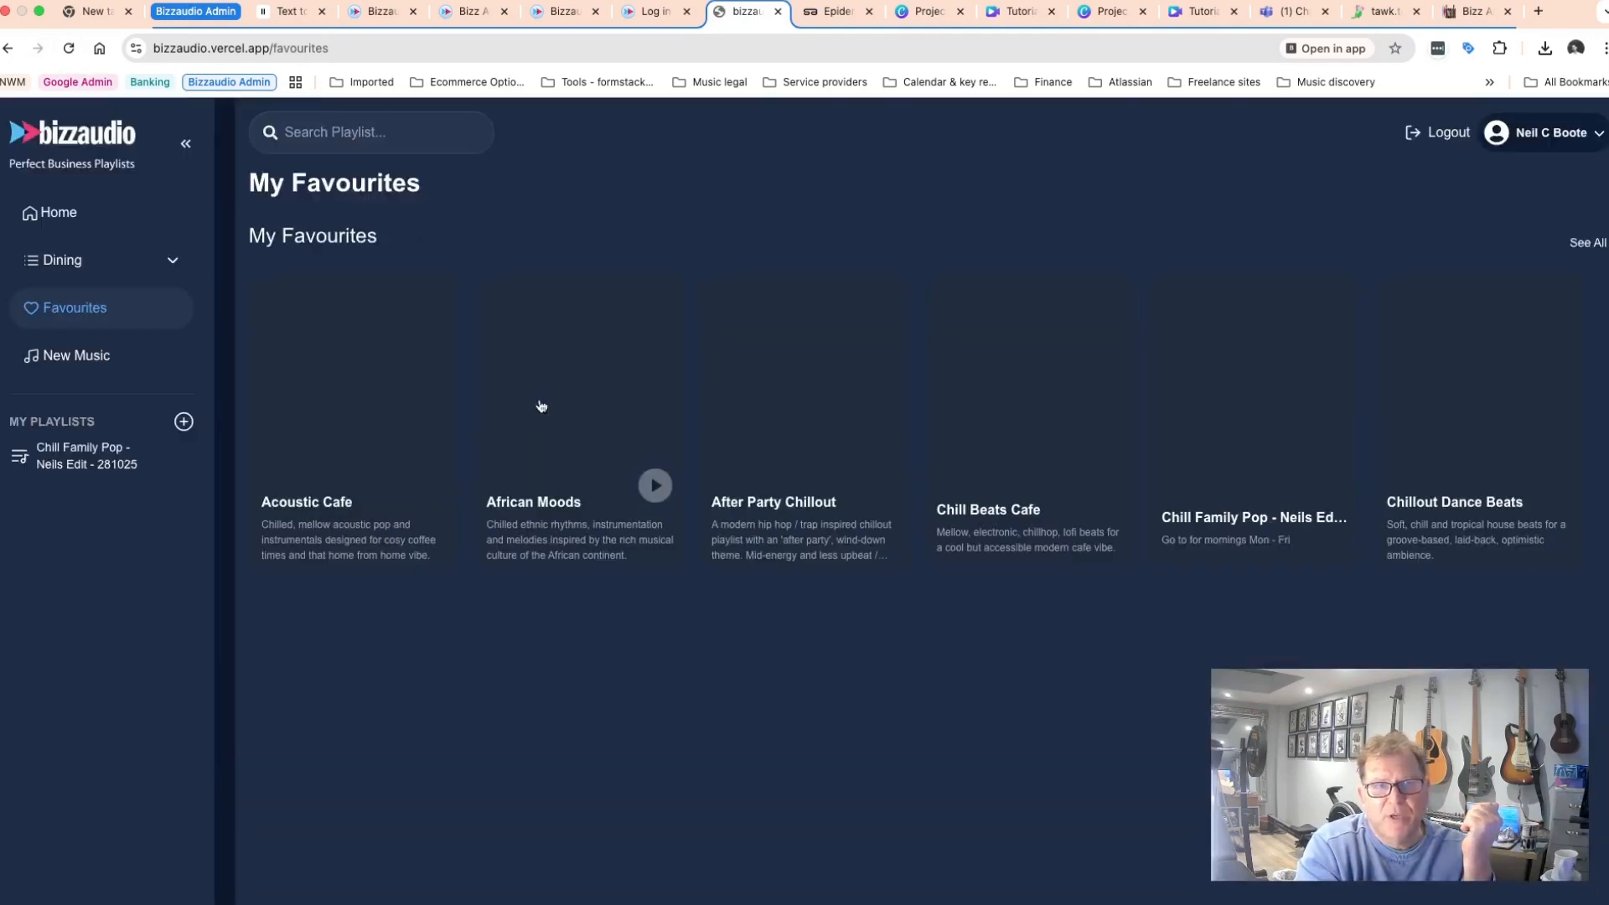
{"action": "left_click", "coordinate": [1587, 242]}
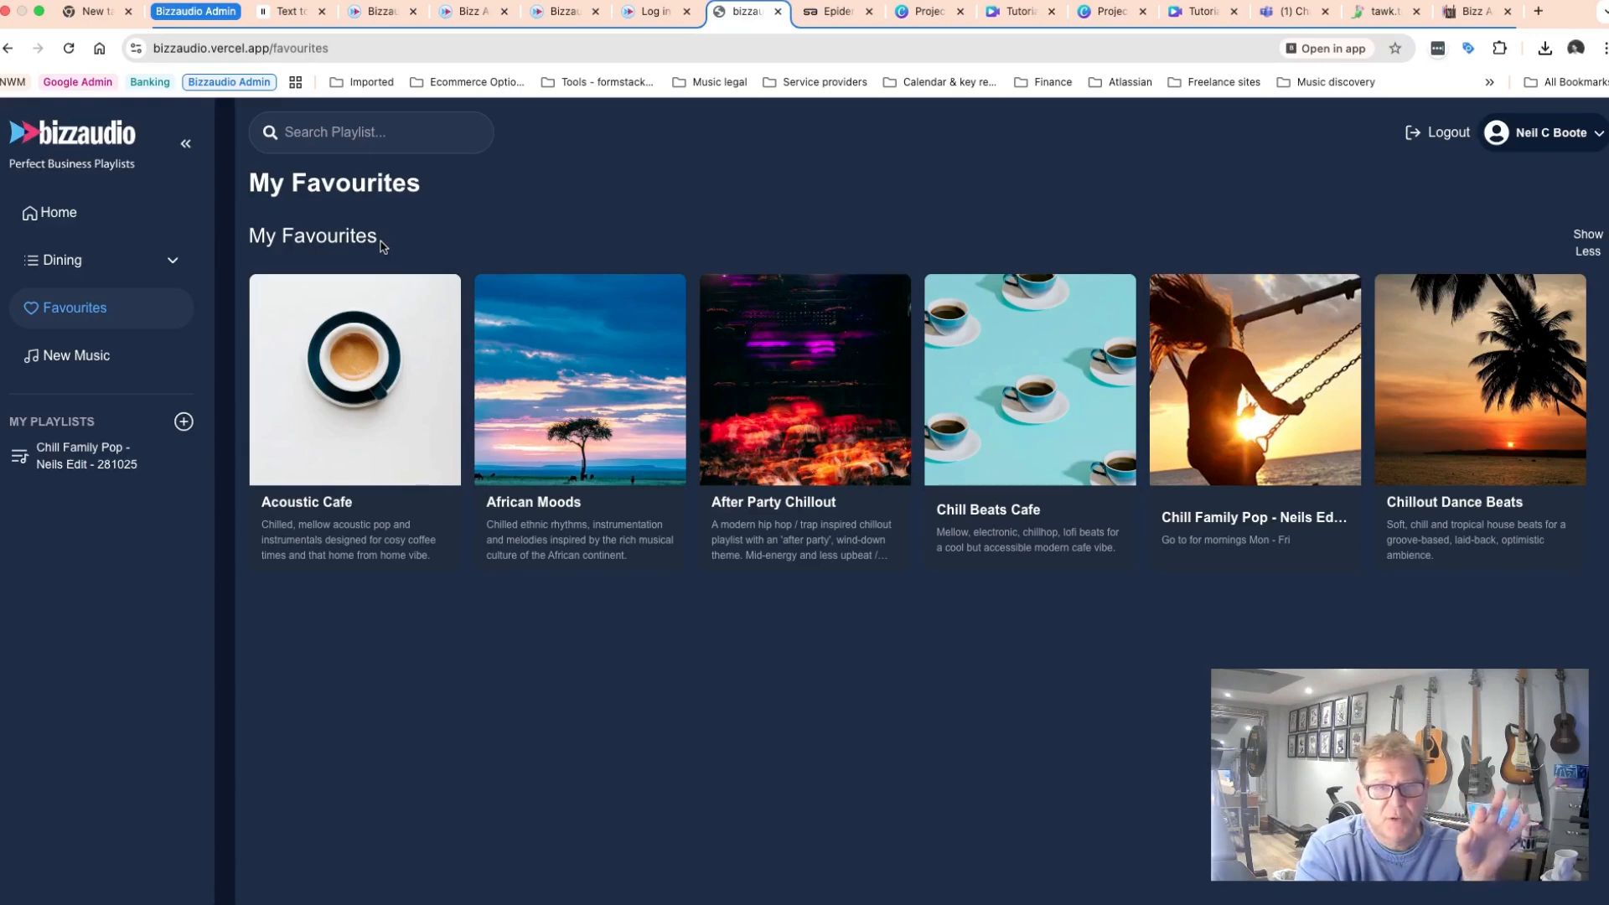
Open the new playlist from the sidebar, start playback and skip forward to the fourth track.
{"action": "left_click", "coordinate": [79, 459]}
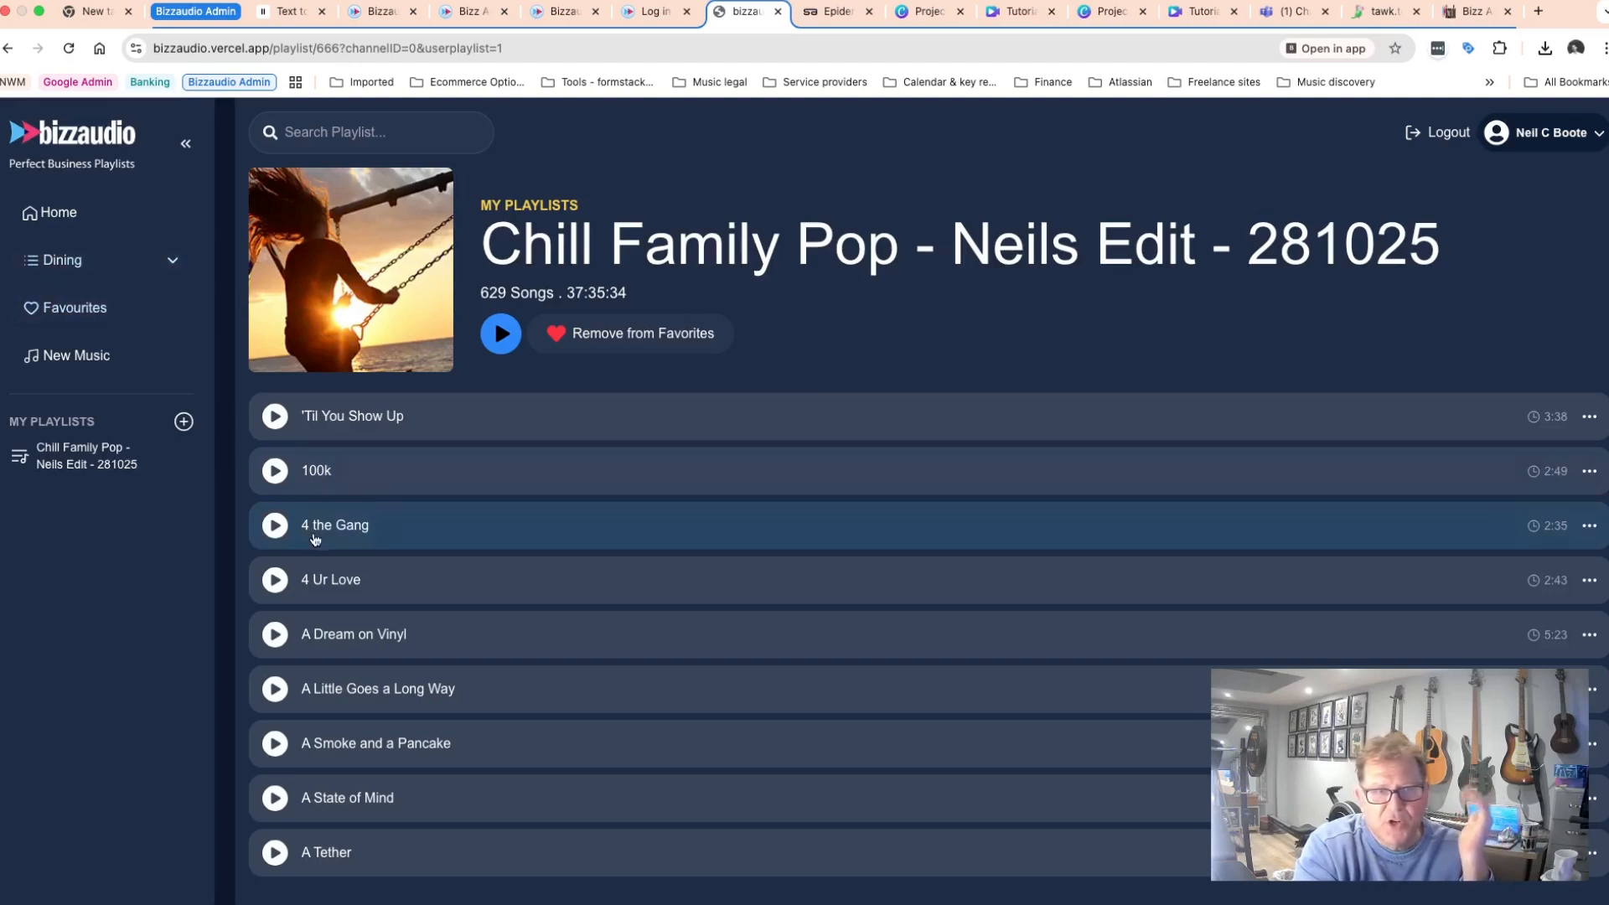
{"action": "left_click", "coordinate": [500, 335]}
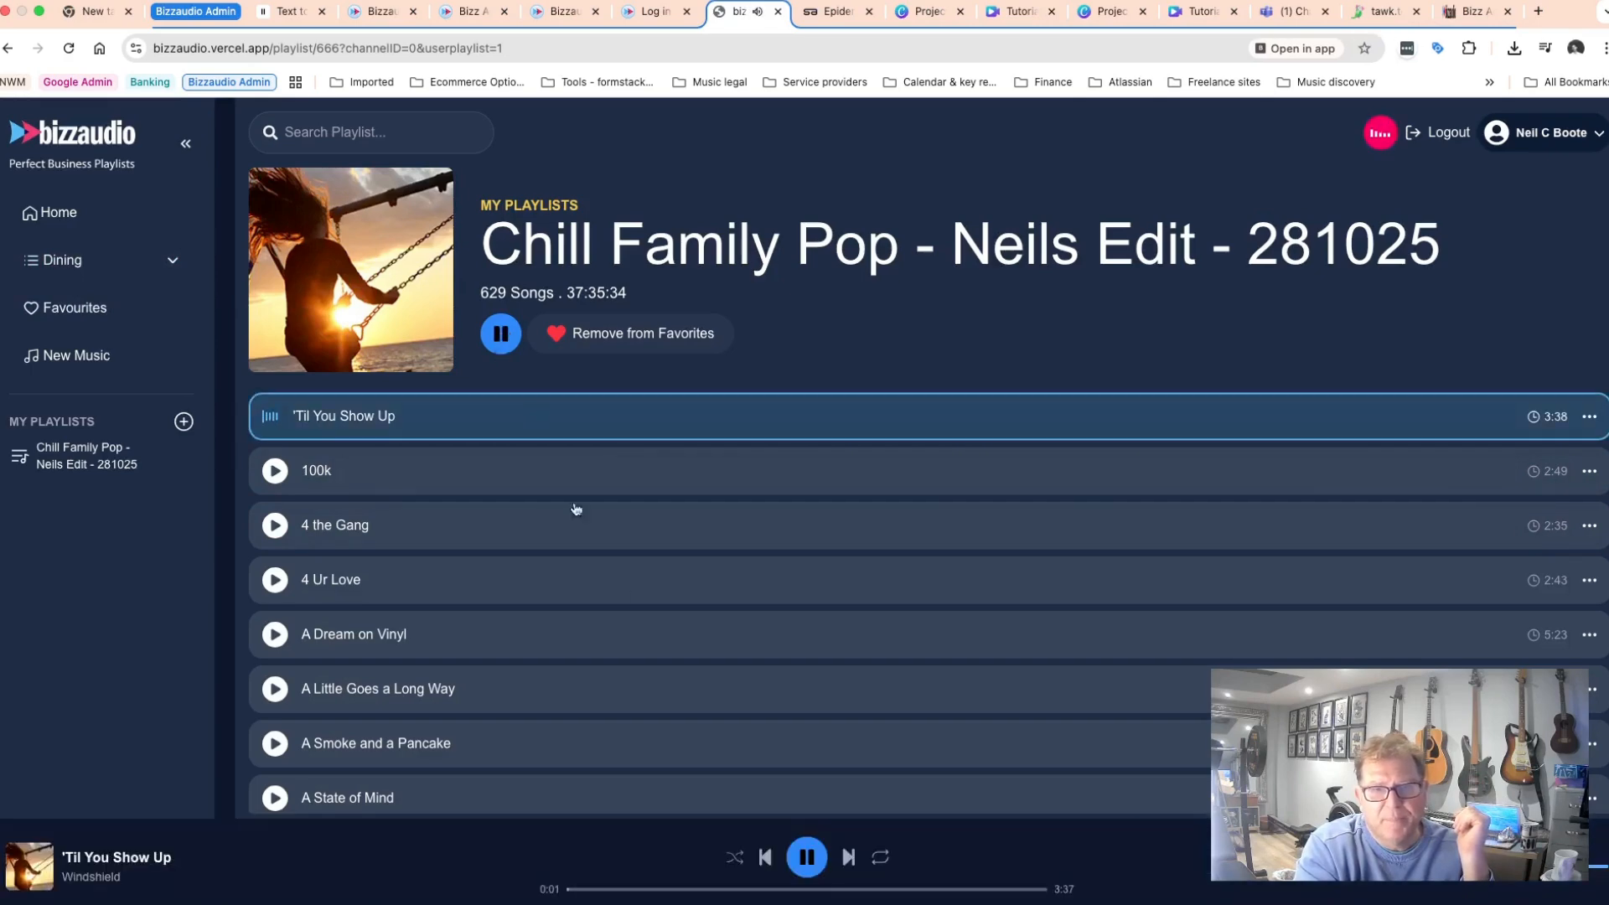
{"action": "left_click", "coordinate": [848, 857]}
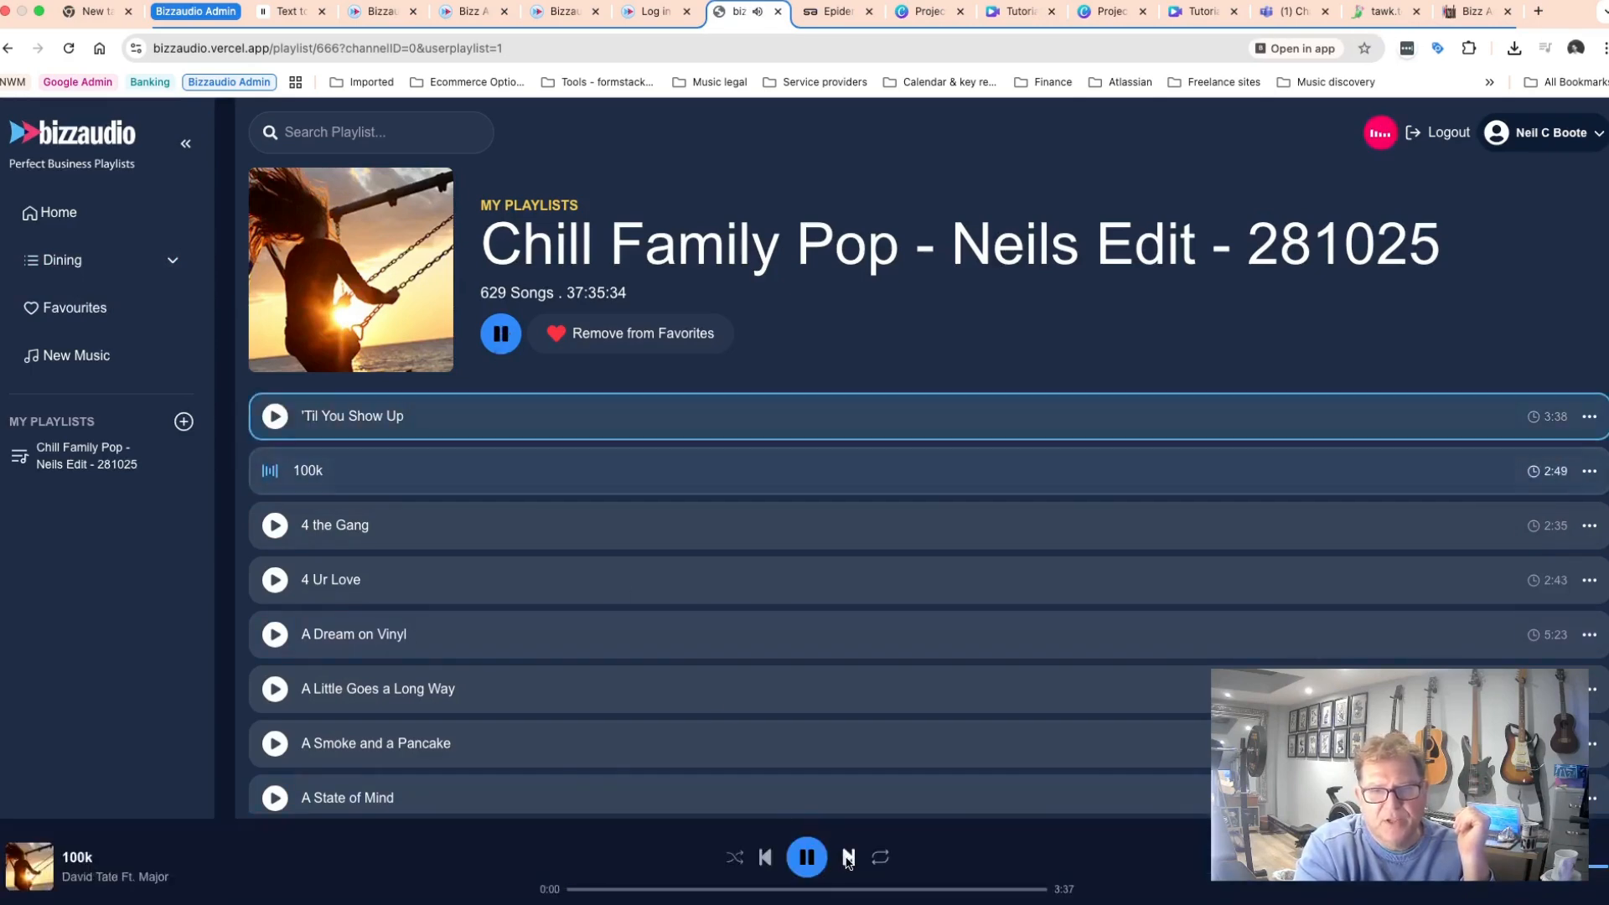
{"action": "left_click", "coordinate": [848, 857]}
{"action": "left_click", "coordinate": [848, 858]}
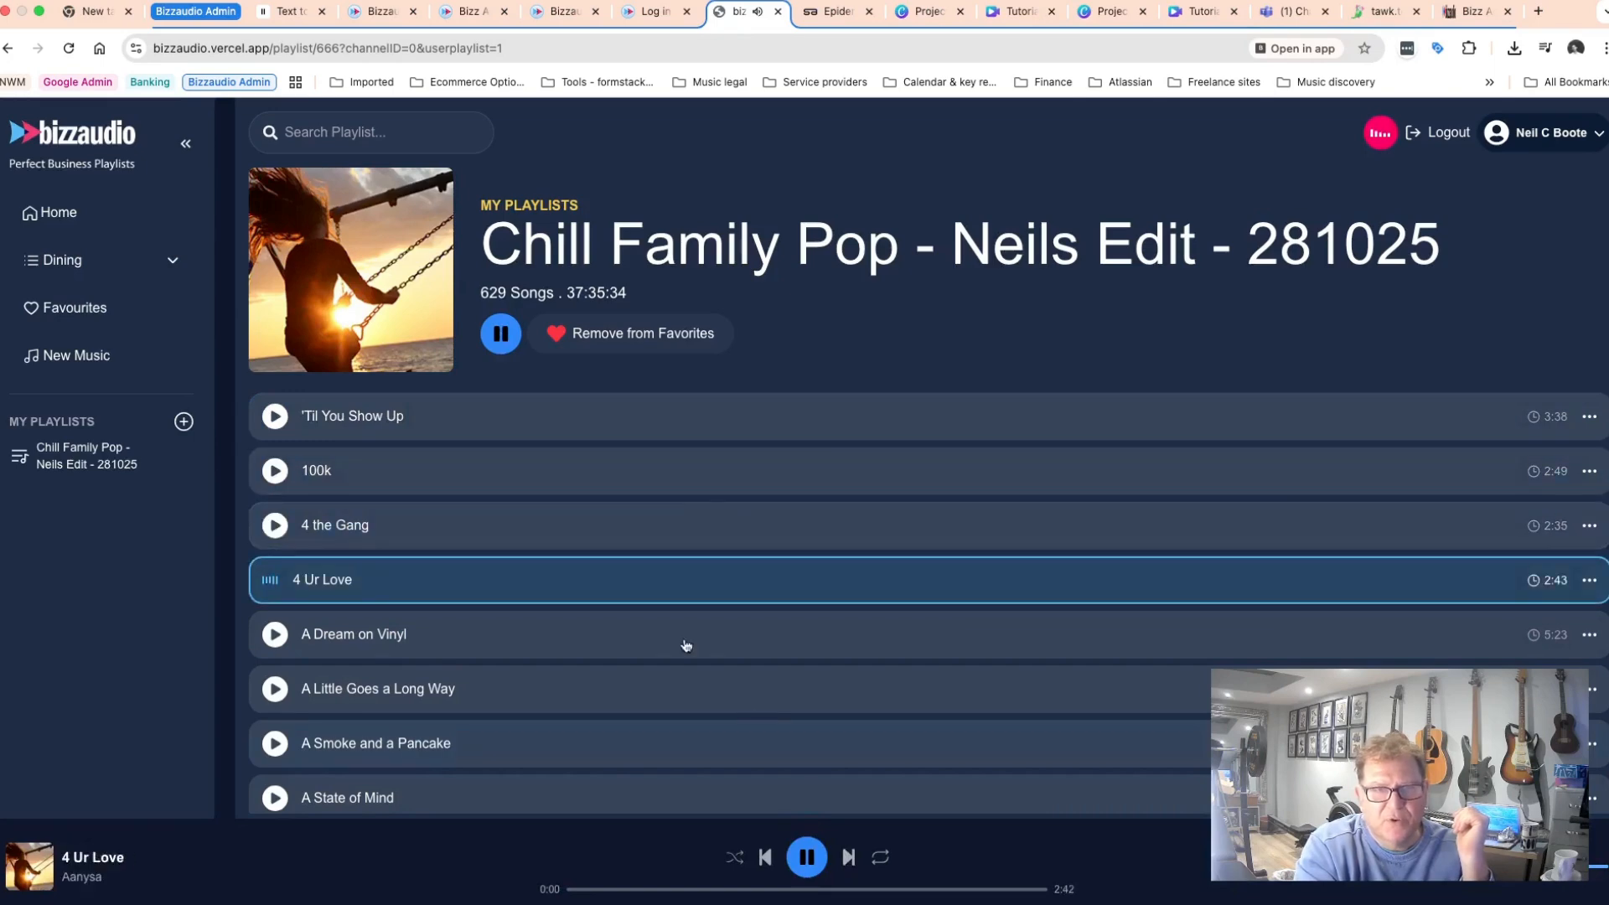
Remove the 4 Ur Love track from the playlist, confirming the removal.
{"action": "left_click", "coordinate": [1589, 584]}
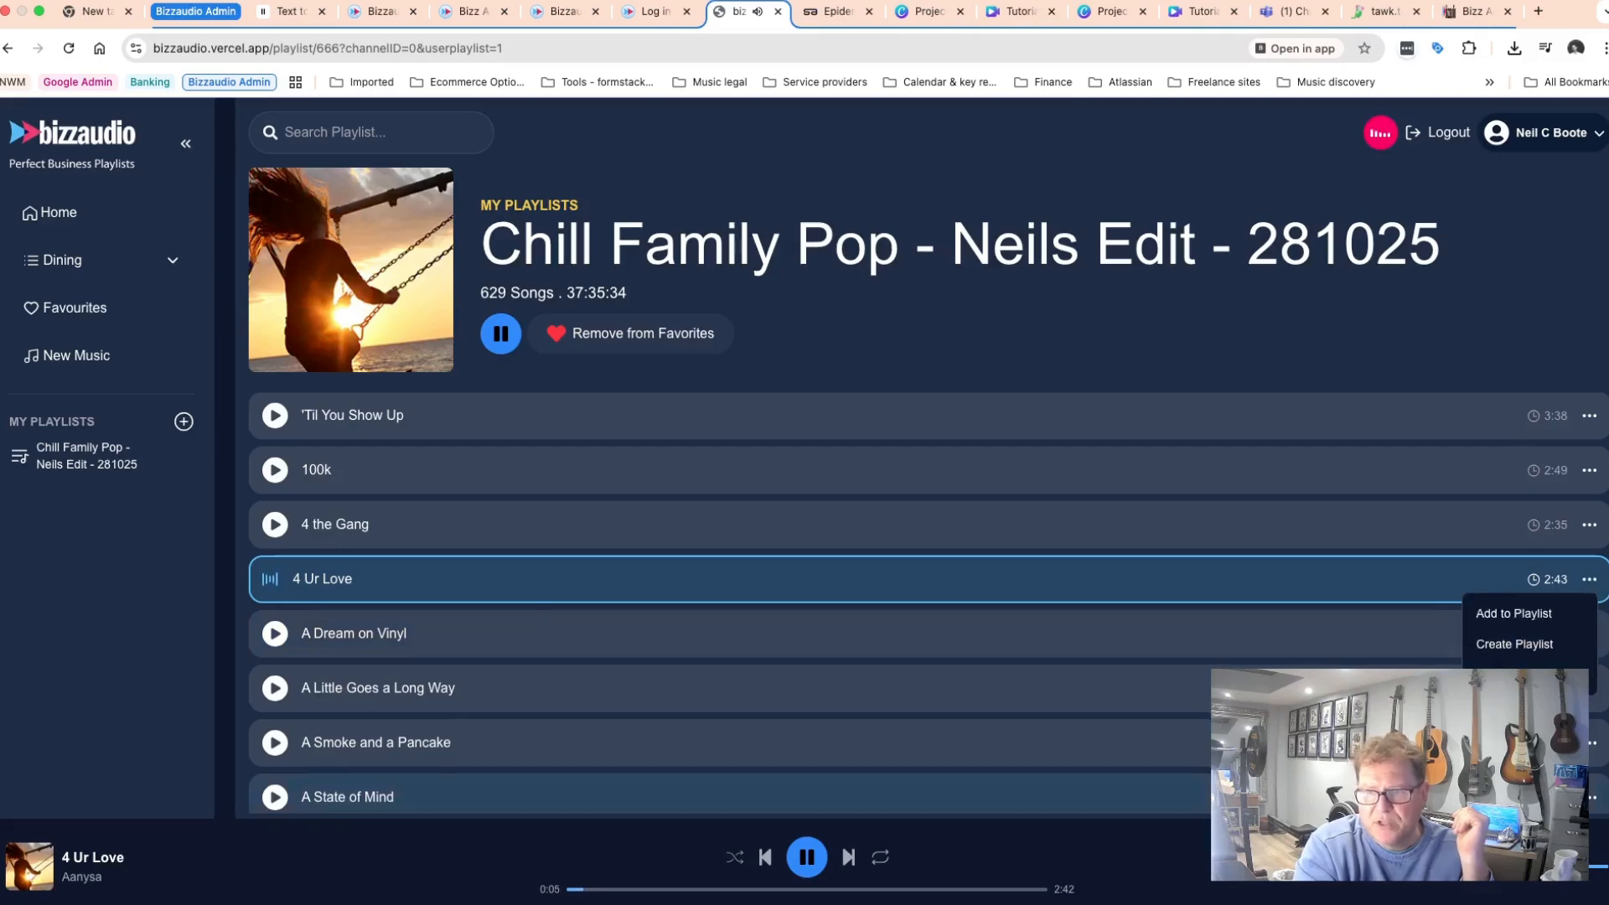
{"action": "left_click", "coordinate": [1569, 868]}
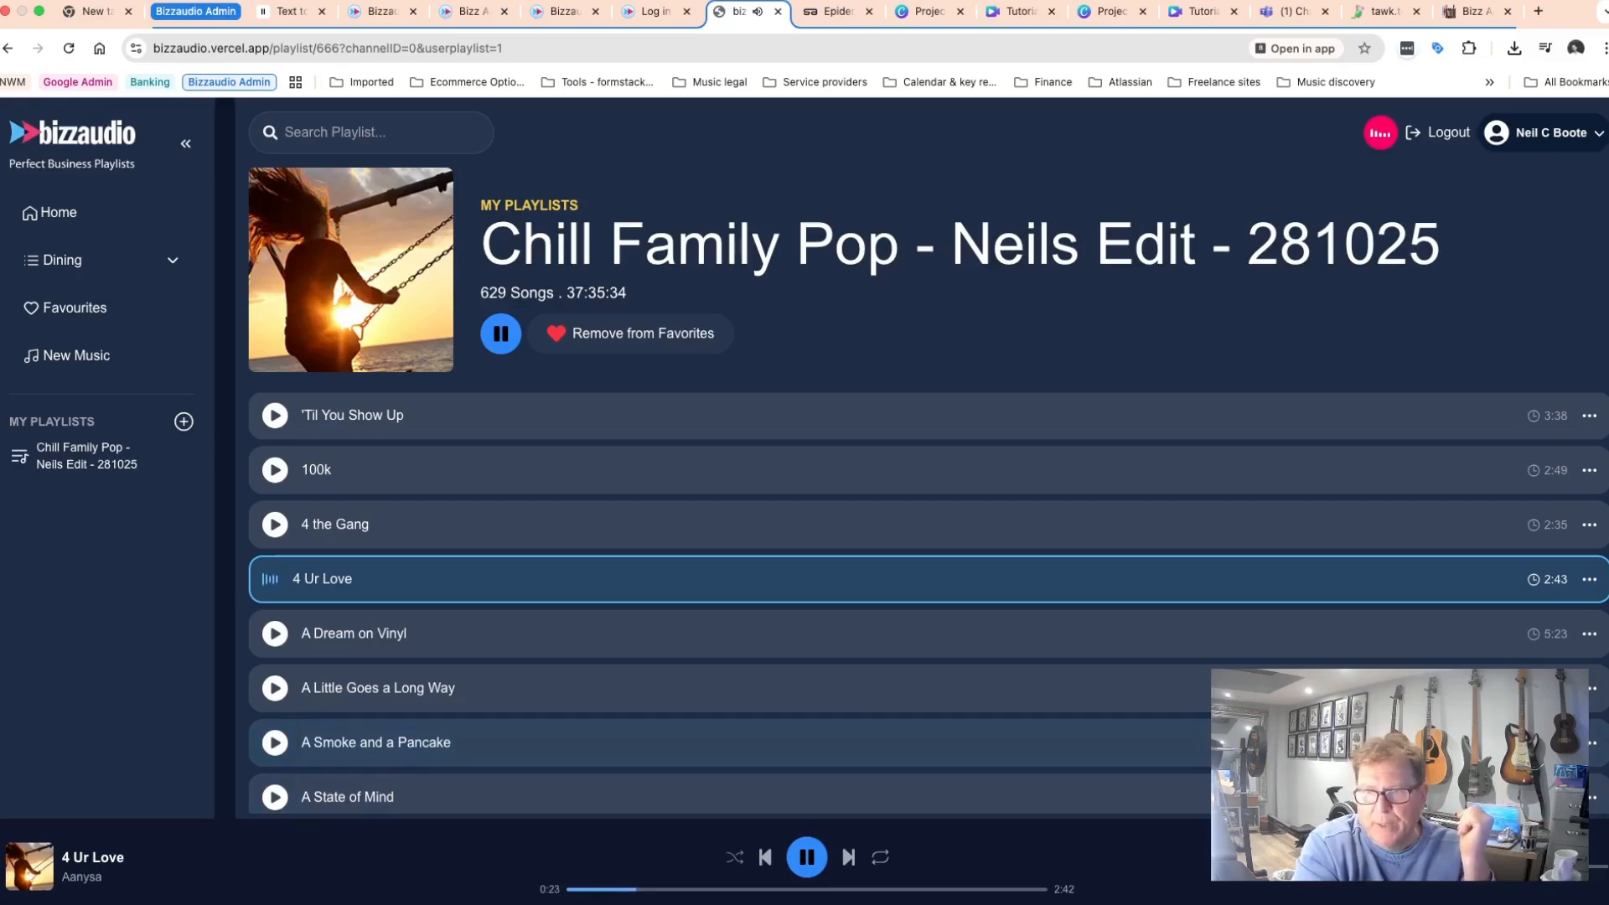
{"action": "left_click", "coordinate": [1590, 579]}
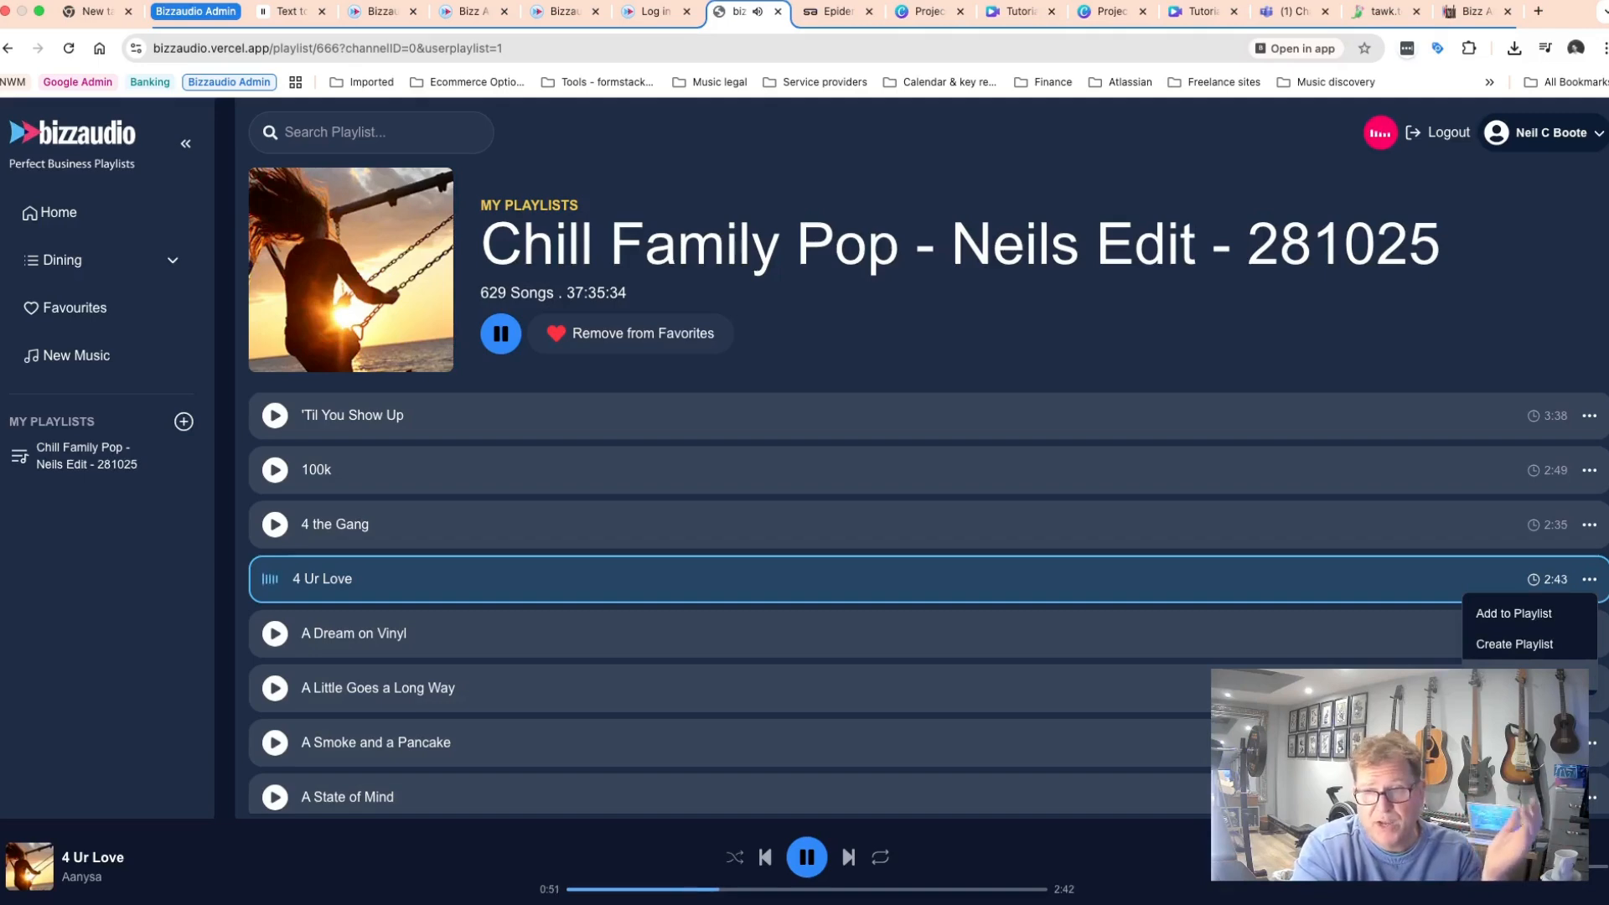
{"action": "left_click", "coordinate": [1508, 674]}
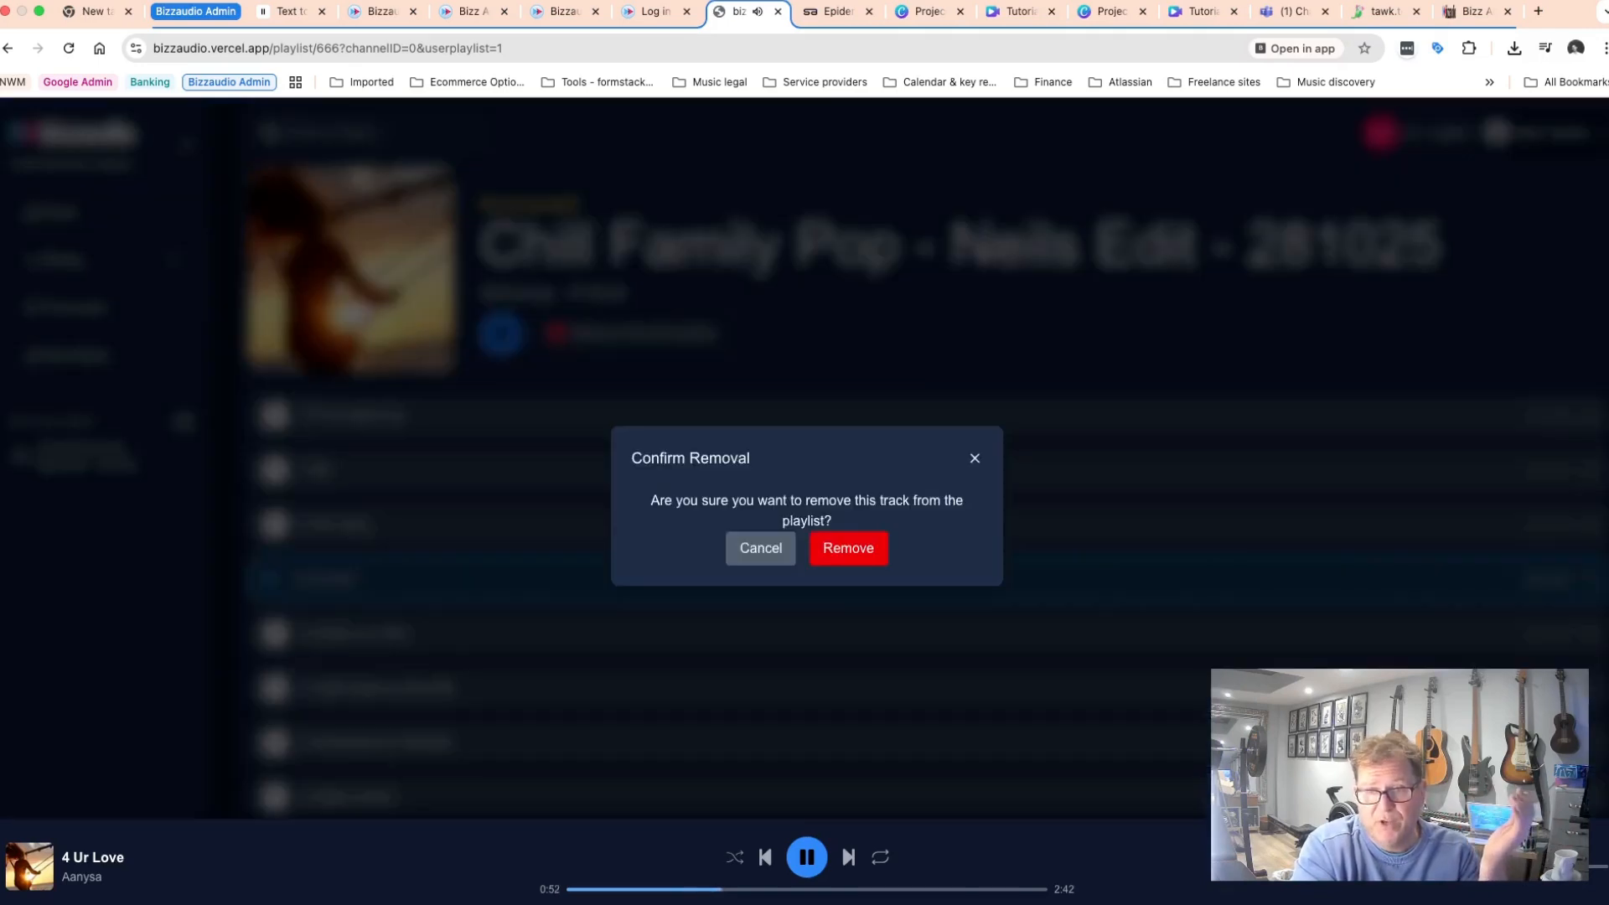
{"action": "left_click", "coordinate": [848, 549]}
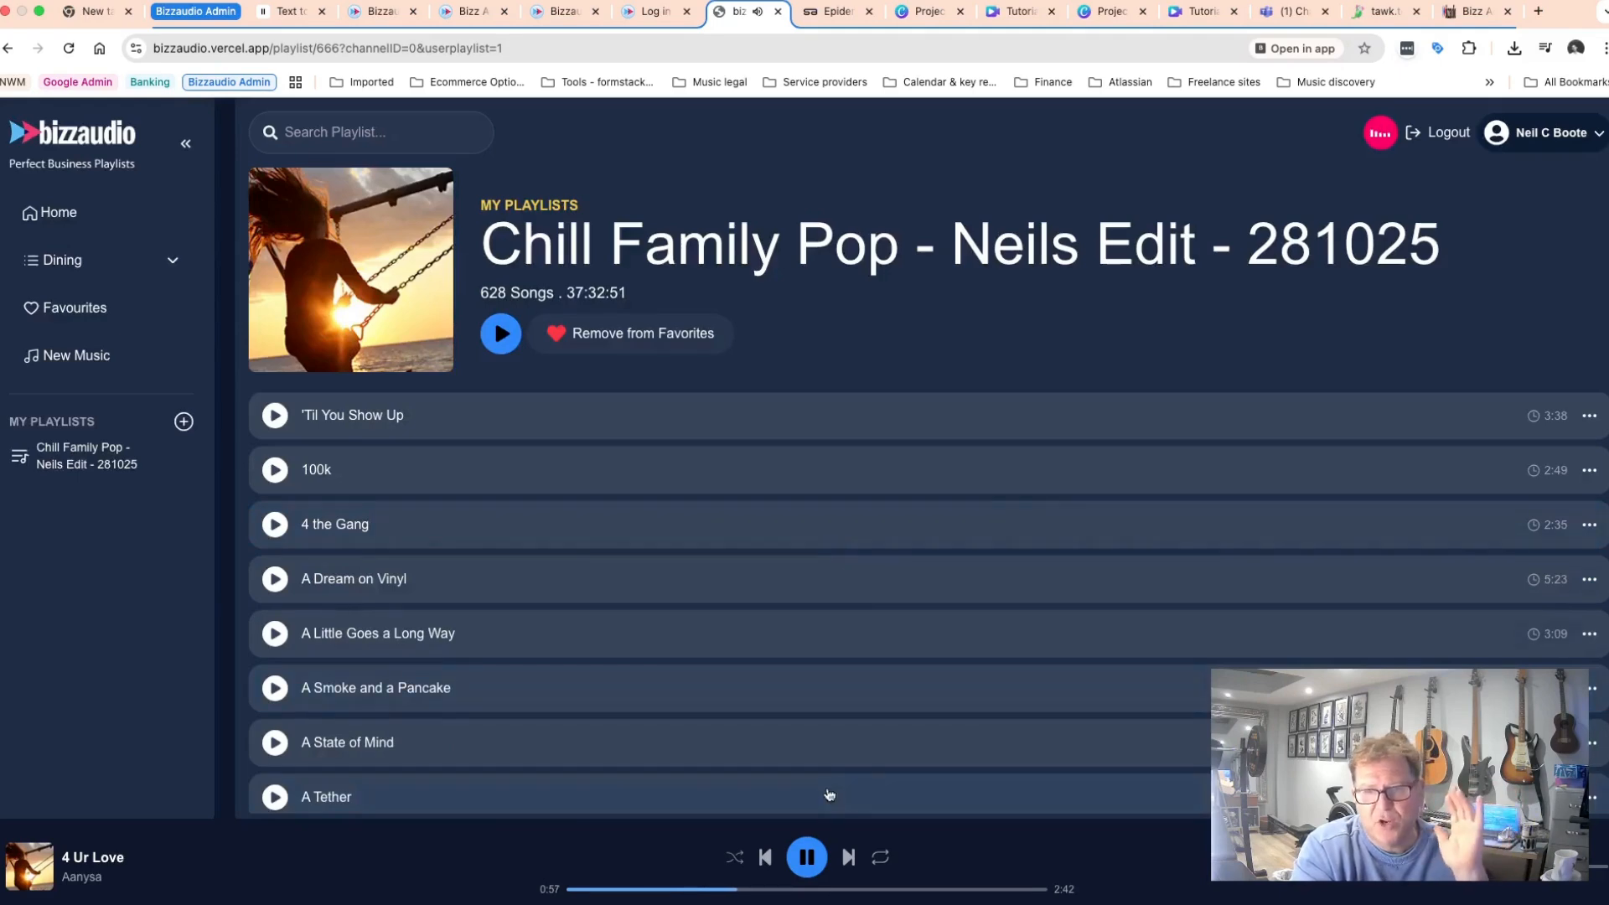
Pause playback and open the Happy Family Dining playlist from the Dining category.
{"action": "left_click", "coordinate": [807, 865]}
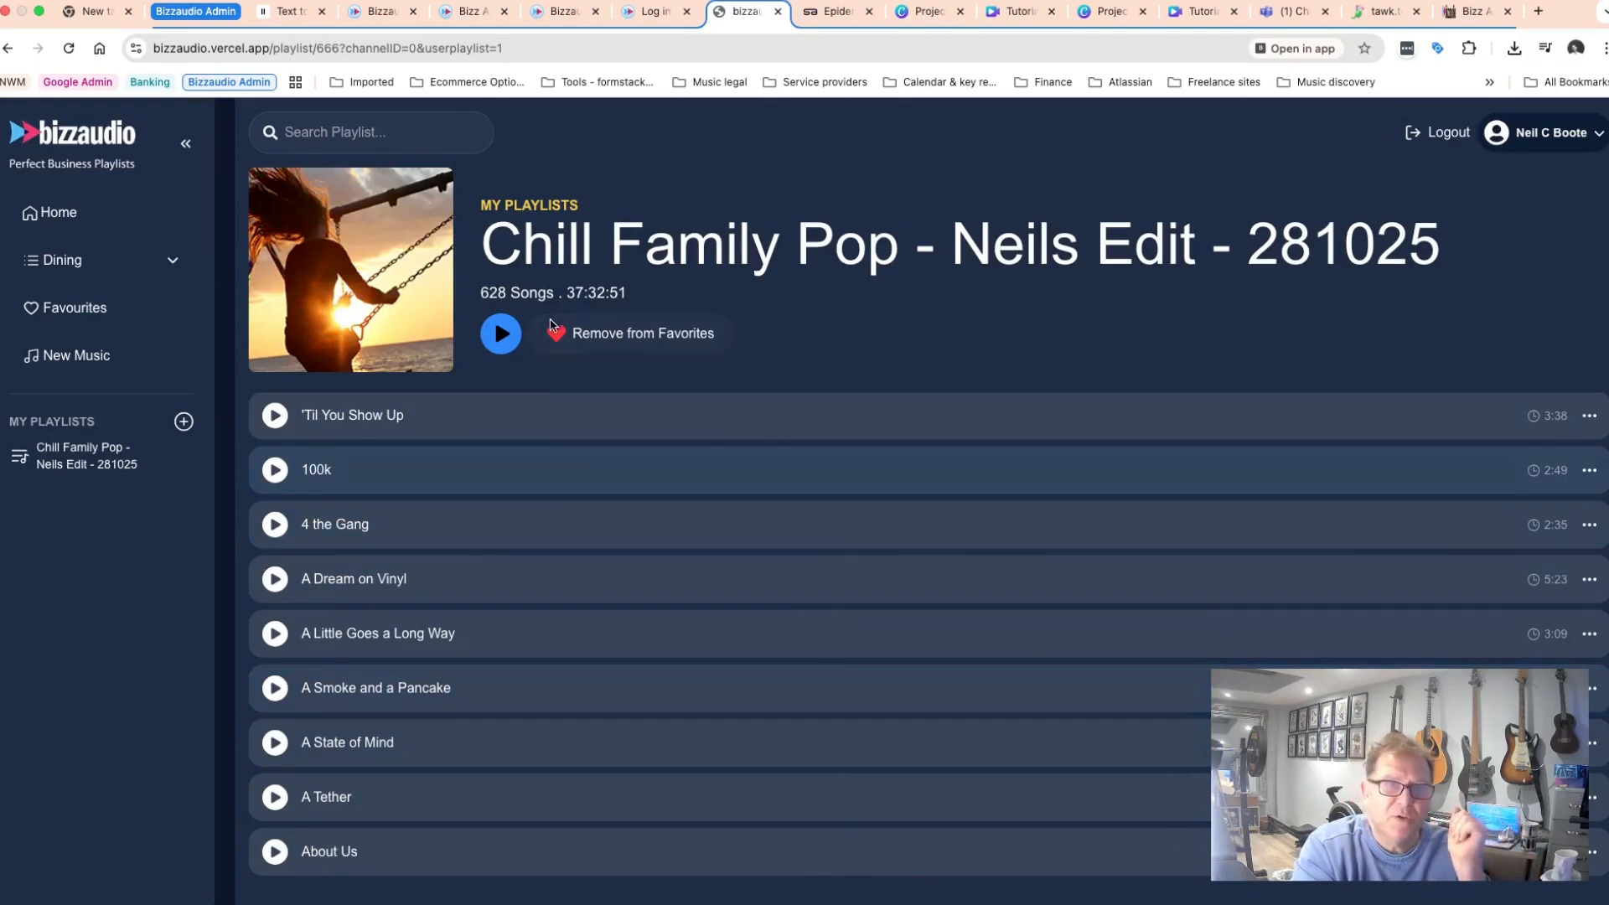
{"action": "left_click", "coordinate": [74, 263]}
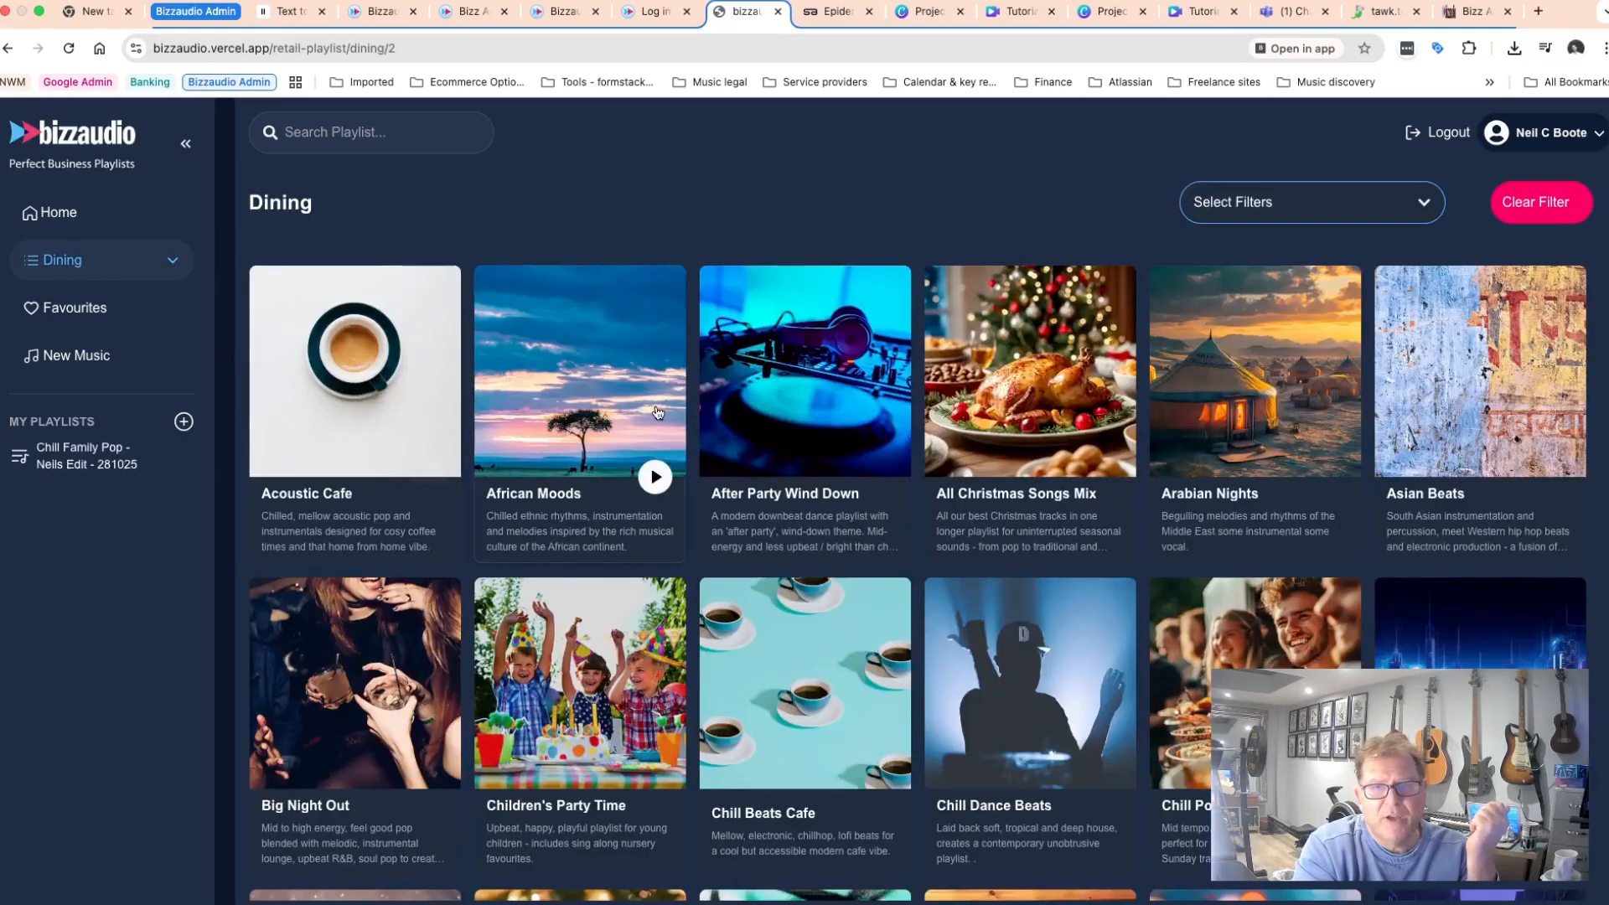
{"action": "scroll", "coordinate": [450, 540], "scroll_direction": "down", "scroll_amount": 6}
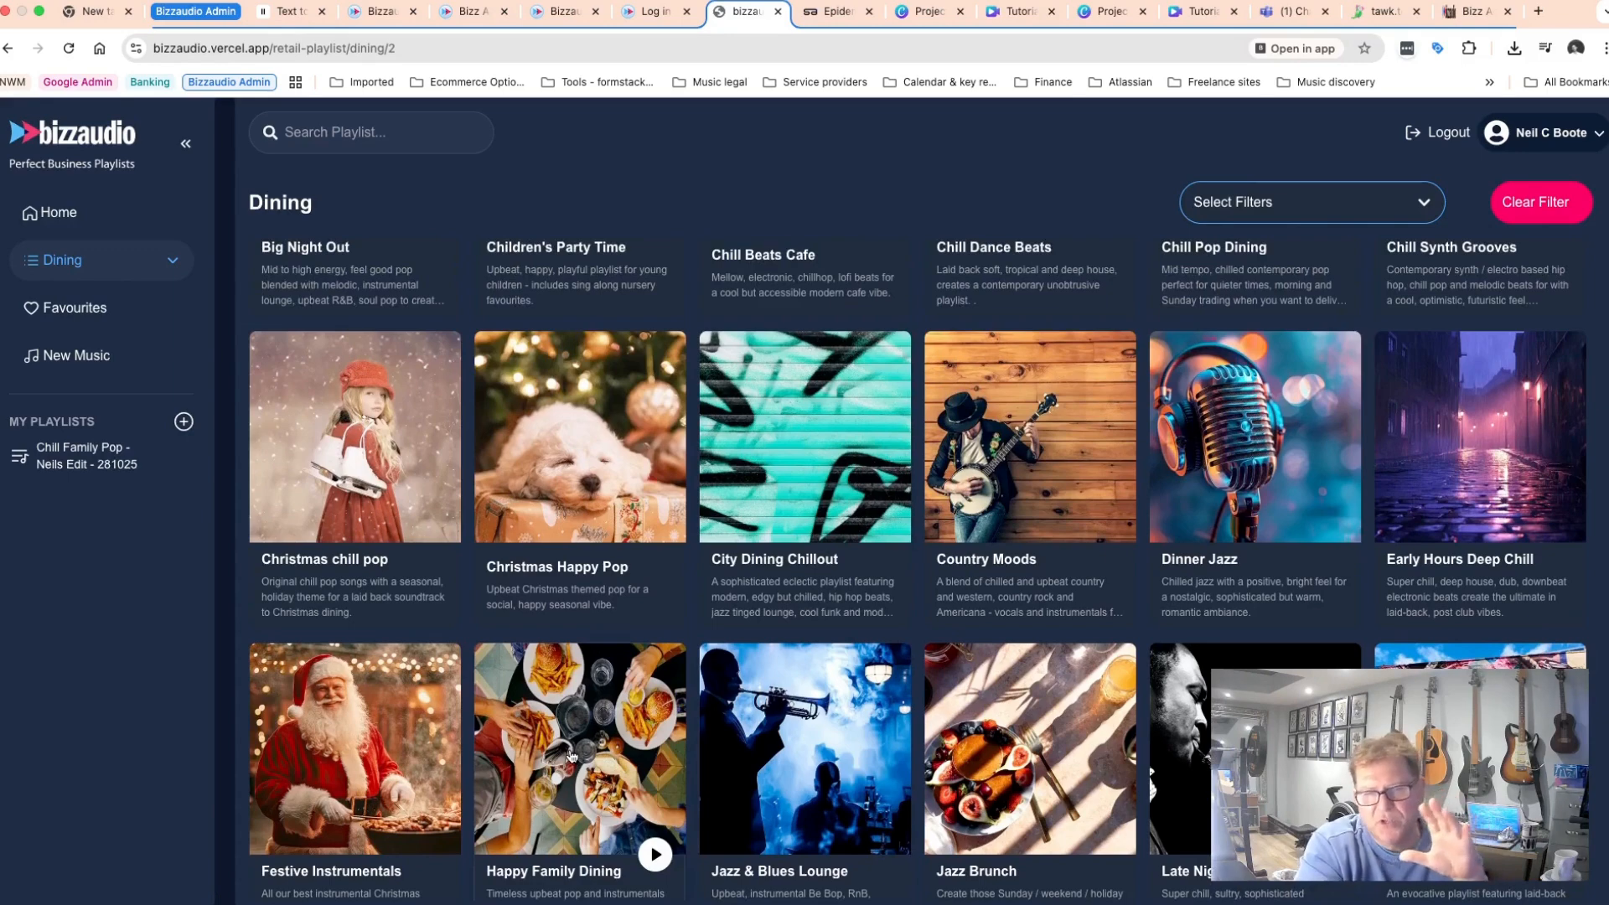
{"action": "left_click", "coordinate": [571, 756]}
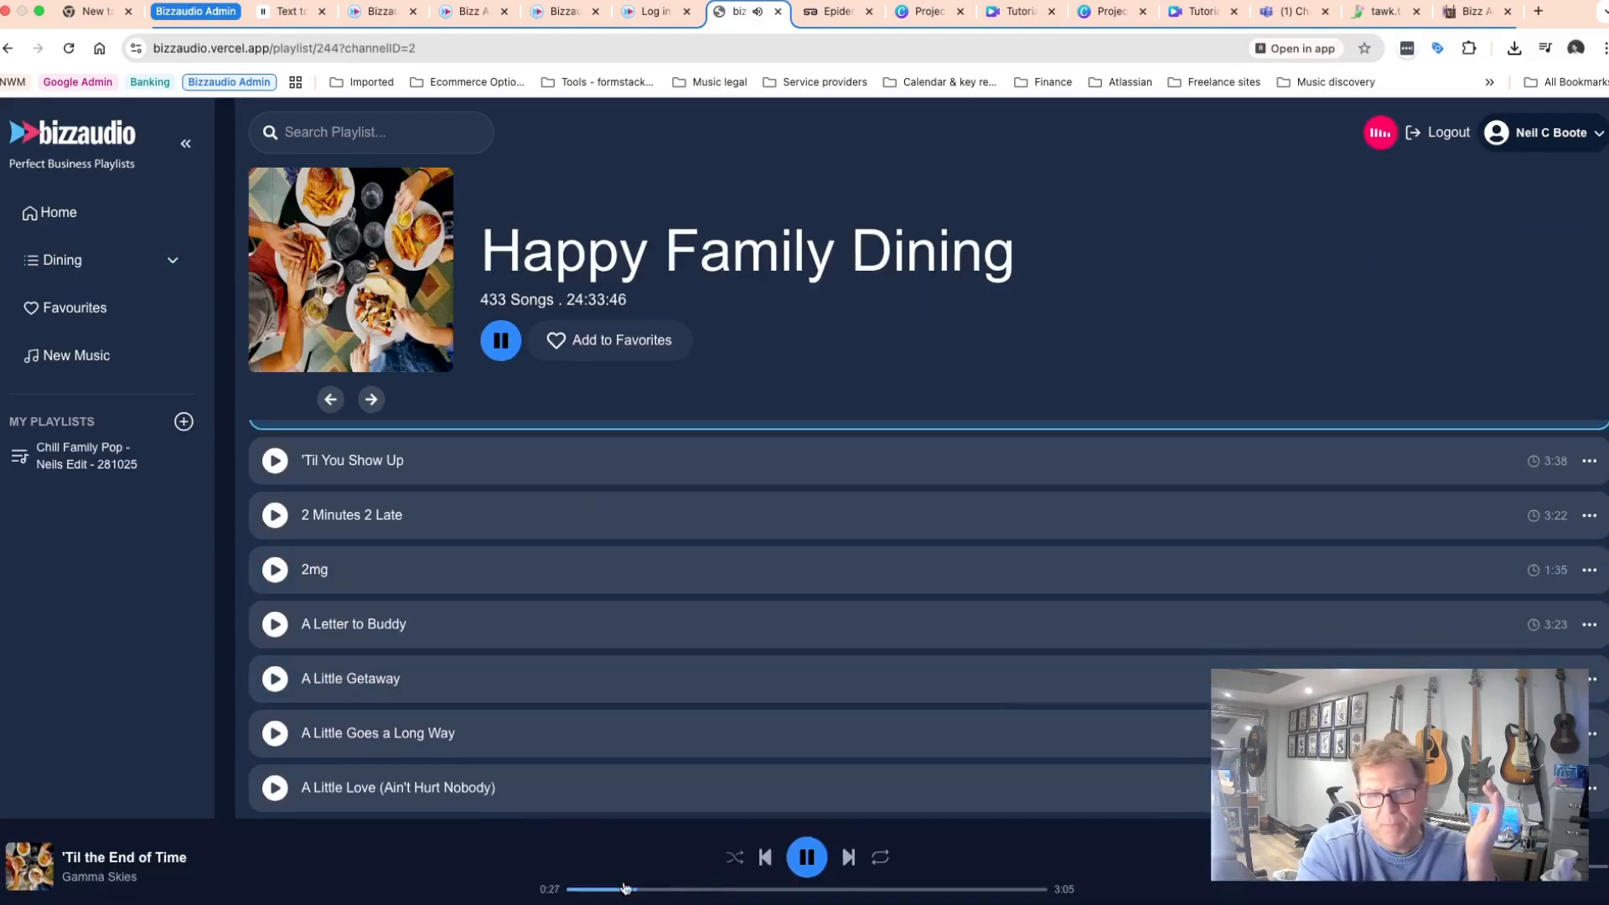
Seek forward through the currently playing track 'Til the End of Time.
{"action": "left_click", "coordinate": [691, 889]}
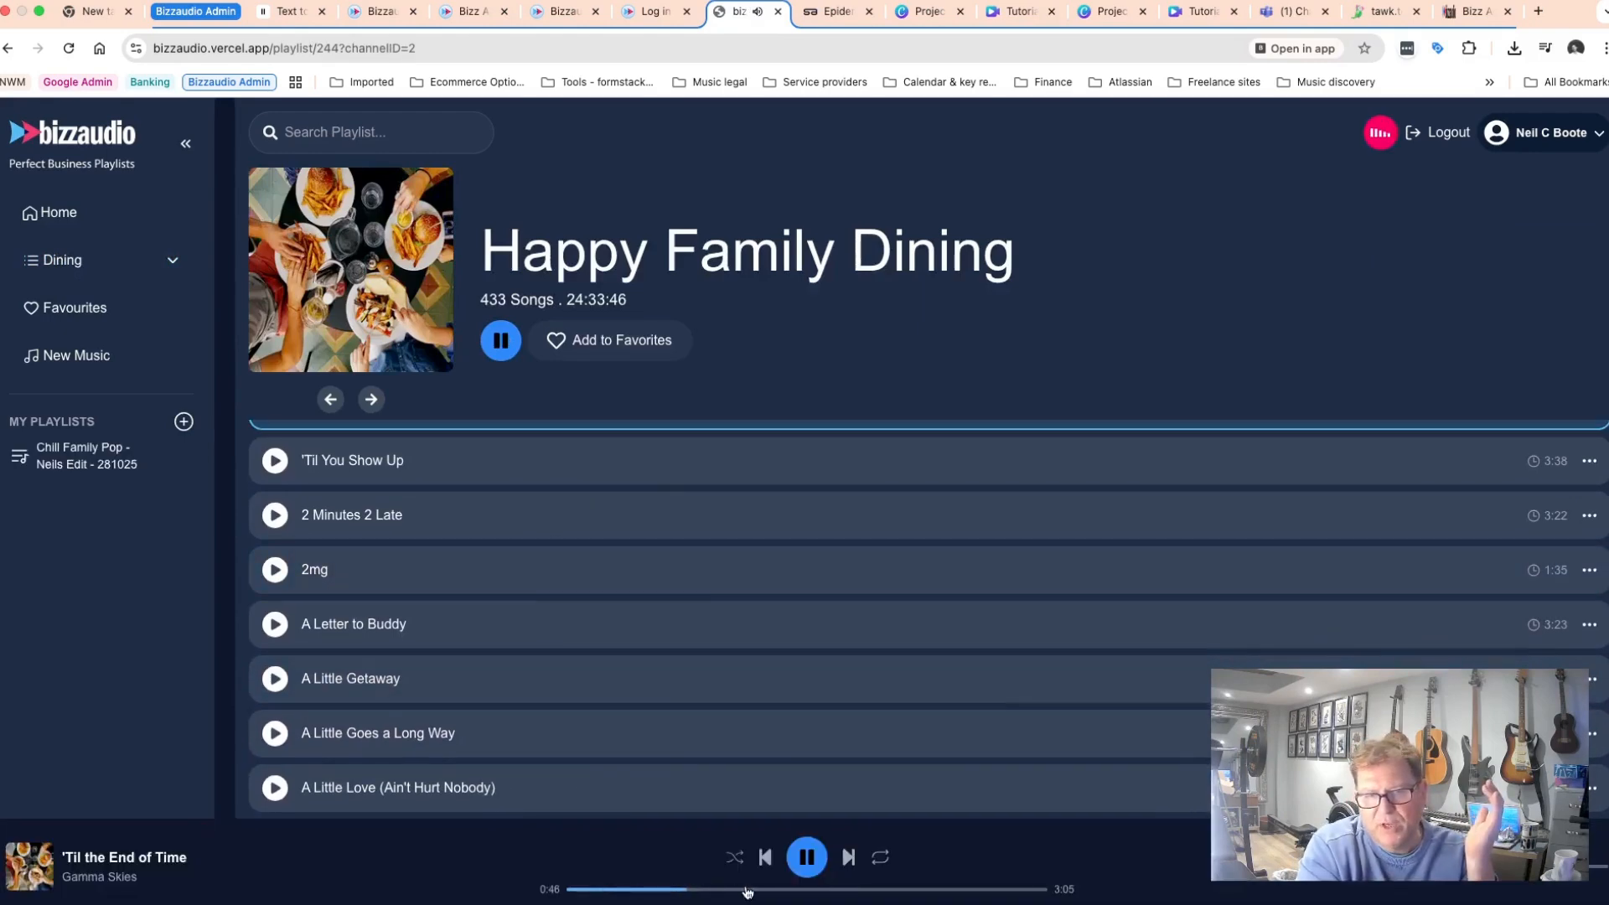
{"action": "left_click", "coordinate": [775, 890]}
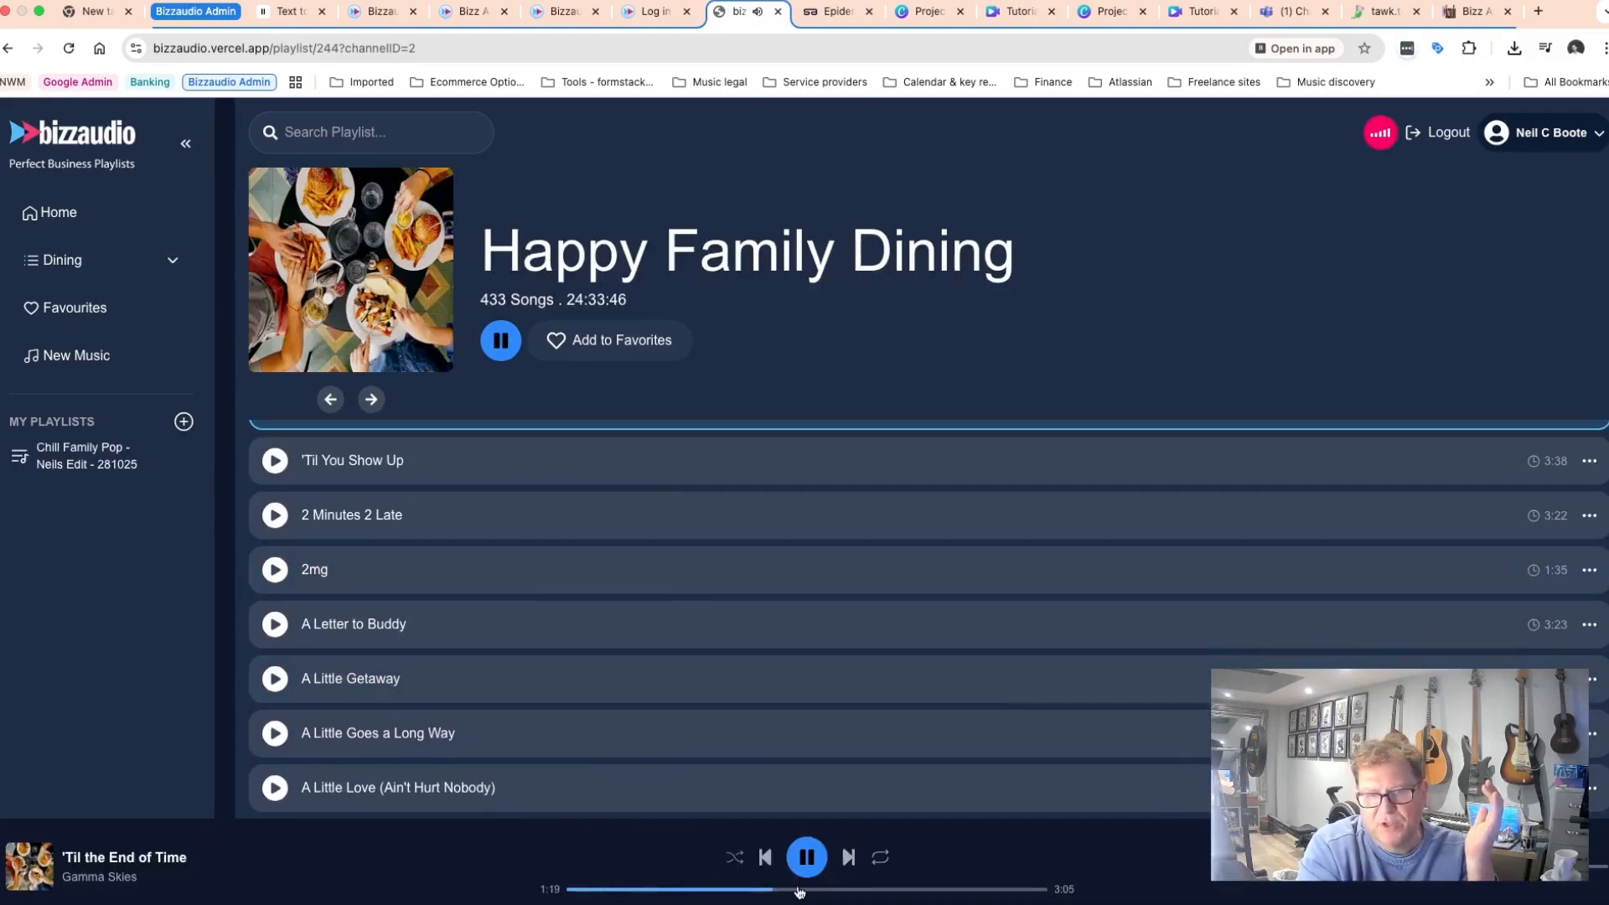
{"action": "left_click", "coordinate": [843, 889]}
{"action": "left_click", "coordinate": [891, 890]}
{"action": "left_click", "coordinate": [938, 890]}
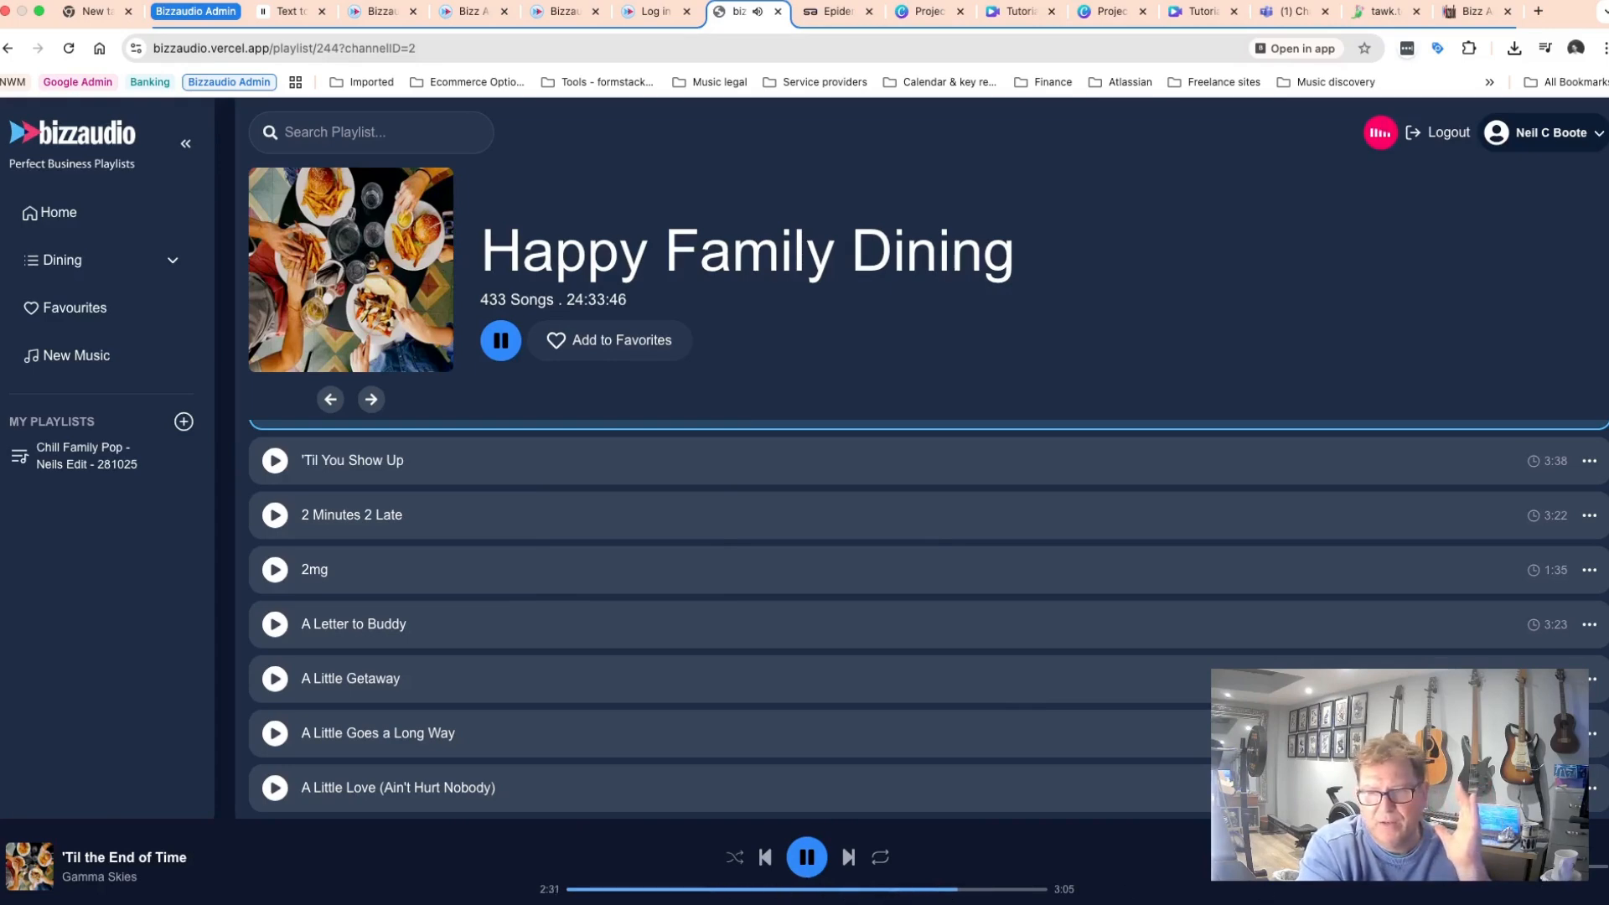
Add 'Til the End of Time to the Chill Family Pop - Neils Edit - 281025 playlist and open that playlist.
{"action": "scroll", "coordinate": [815, 672], "scroll_direction": "up", "scroll_amount": 1}
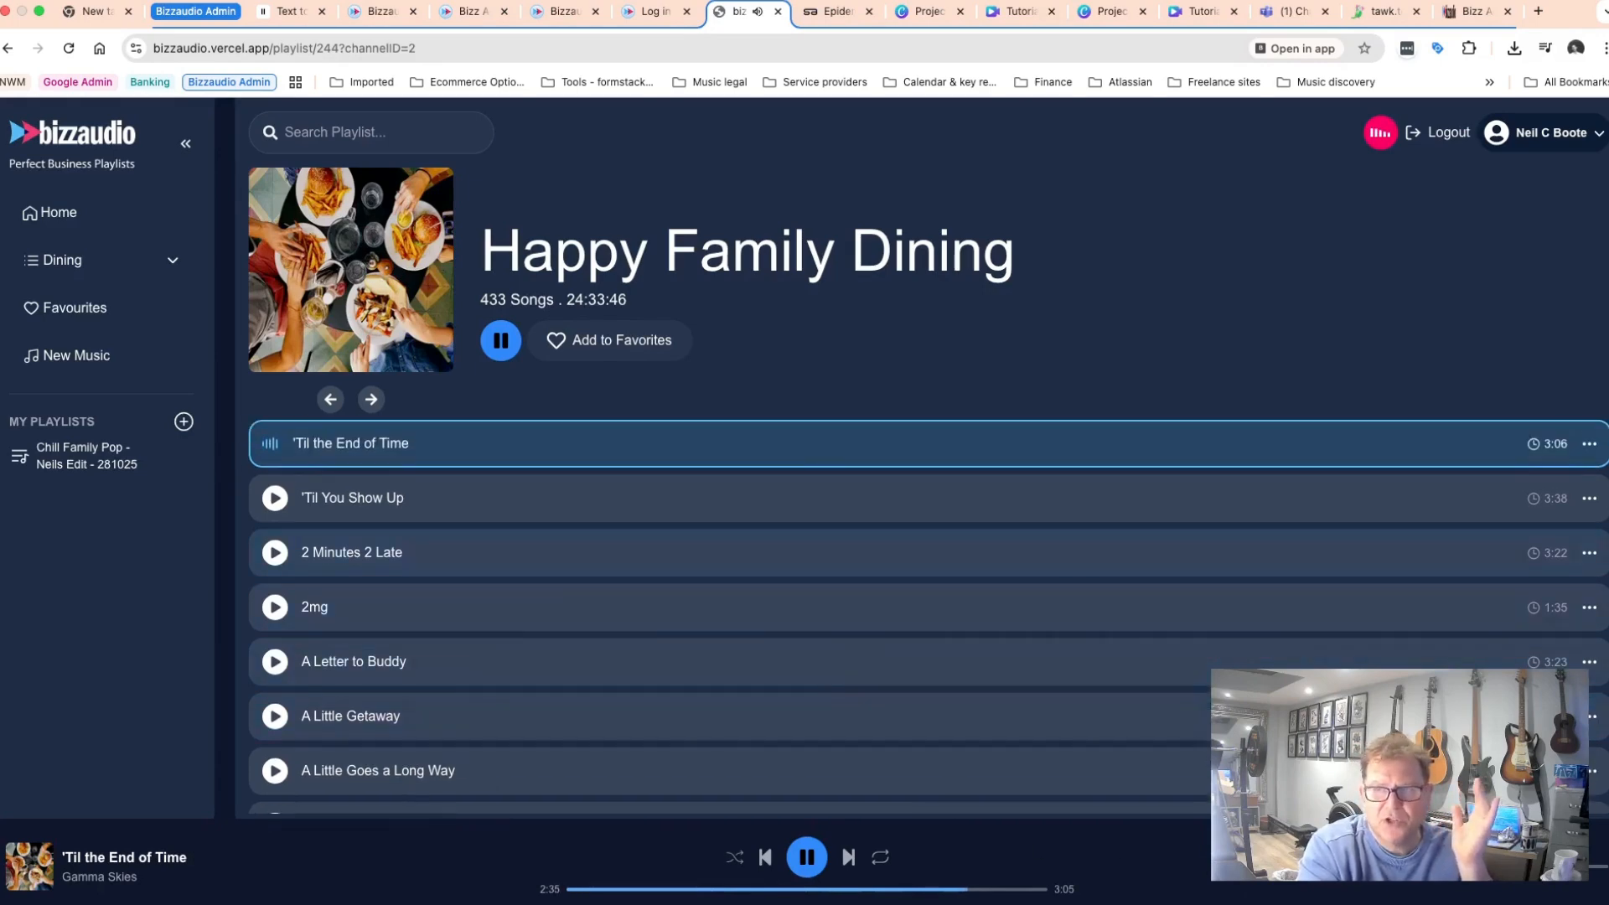
{"action": "left_click", "coordinate": [1590, 449]}
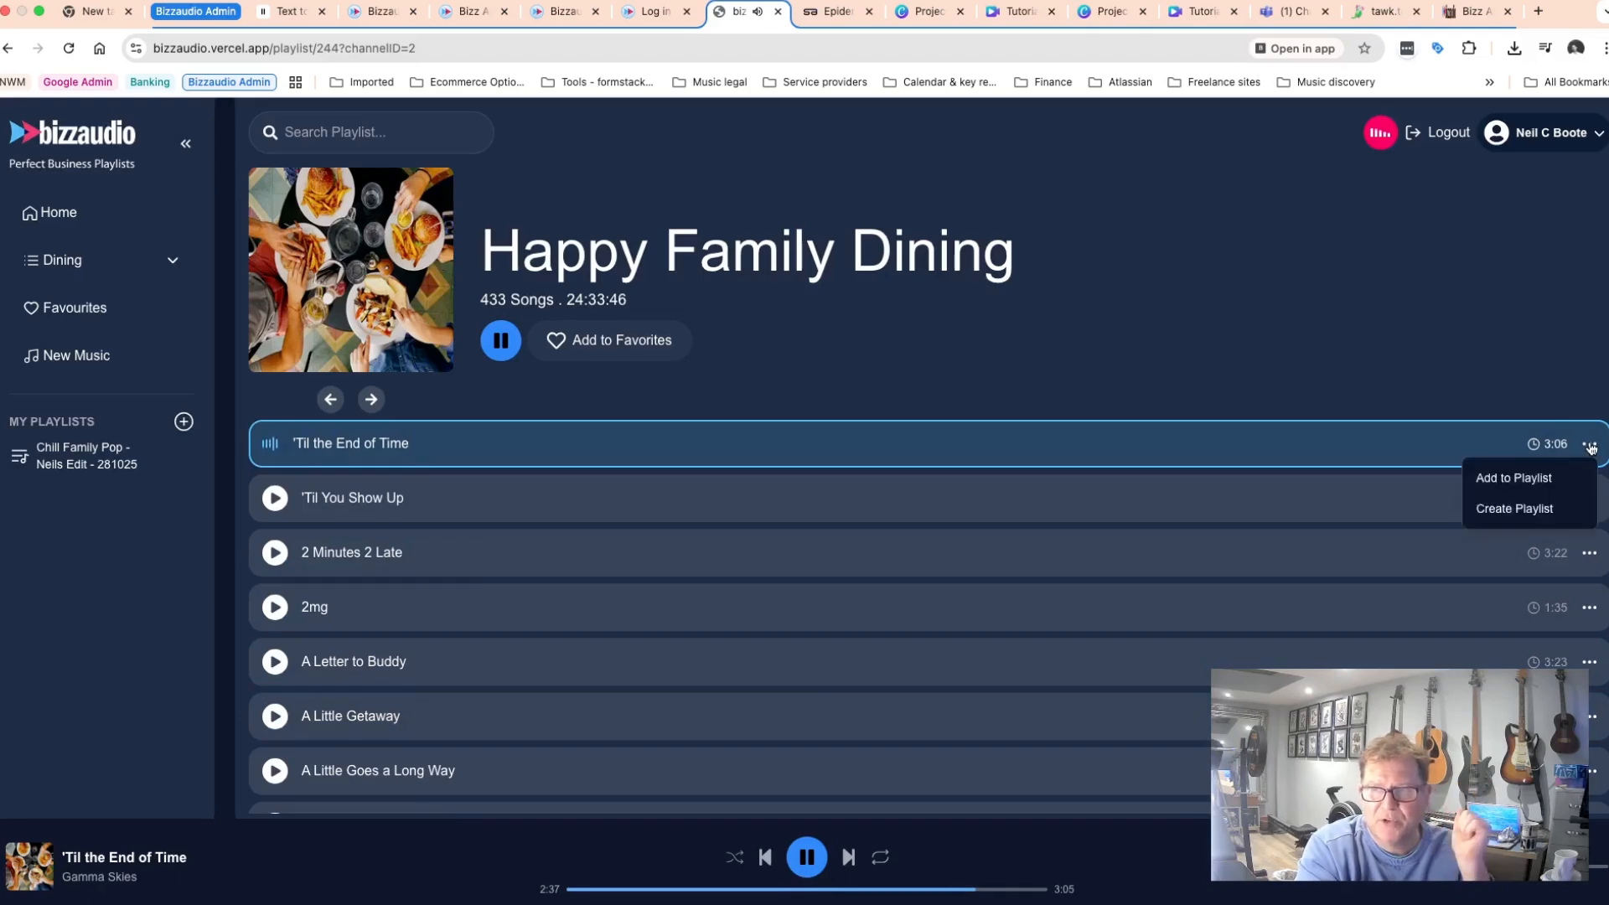
{"action": "left_click", "coordinate": [1495, 479]}
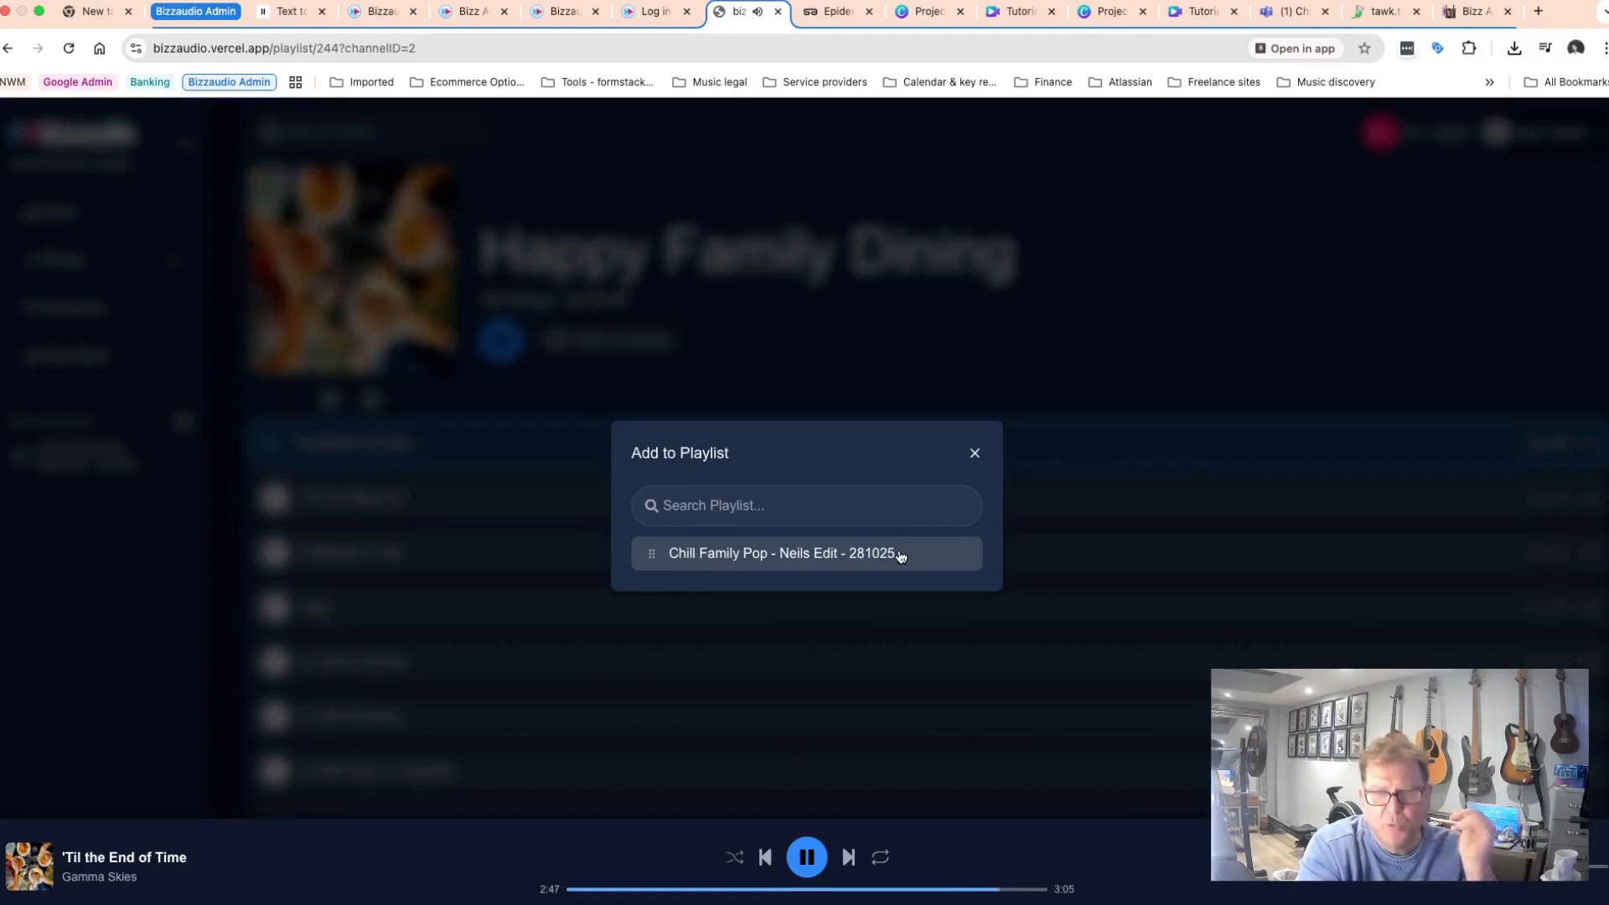
{"action": "left_click", "coordinate": [859, 555]}
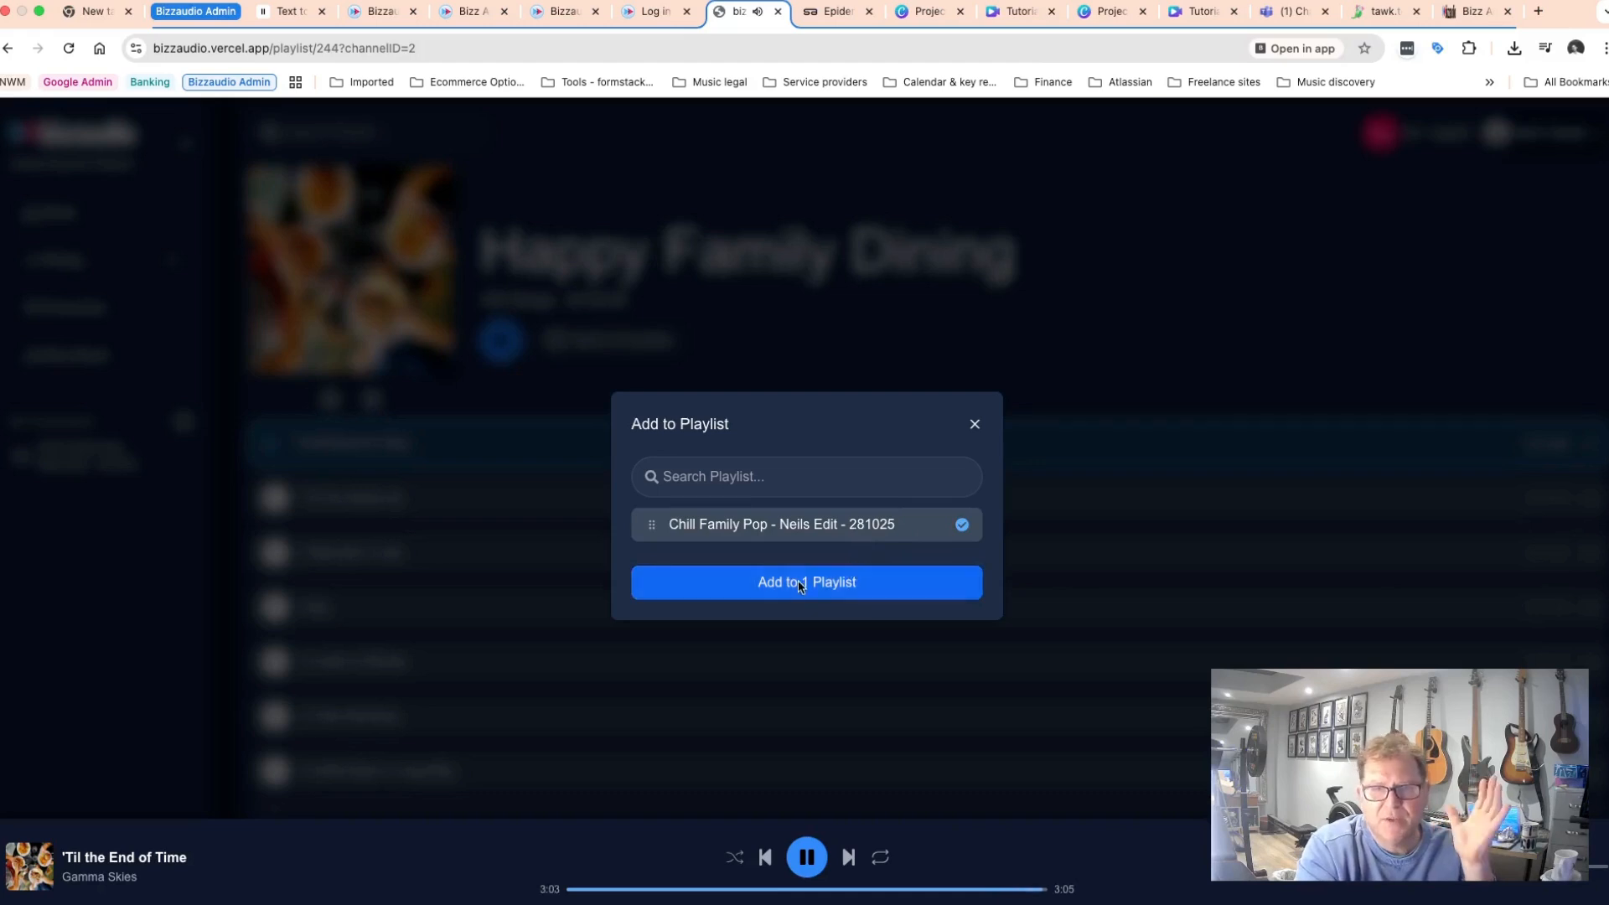
{"action": "left_click", "coordinate": [798, 581]}
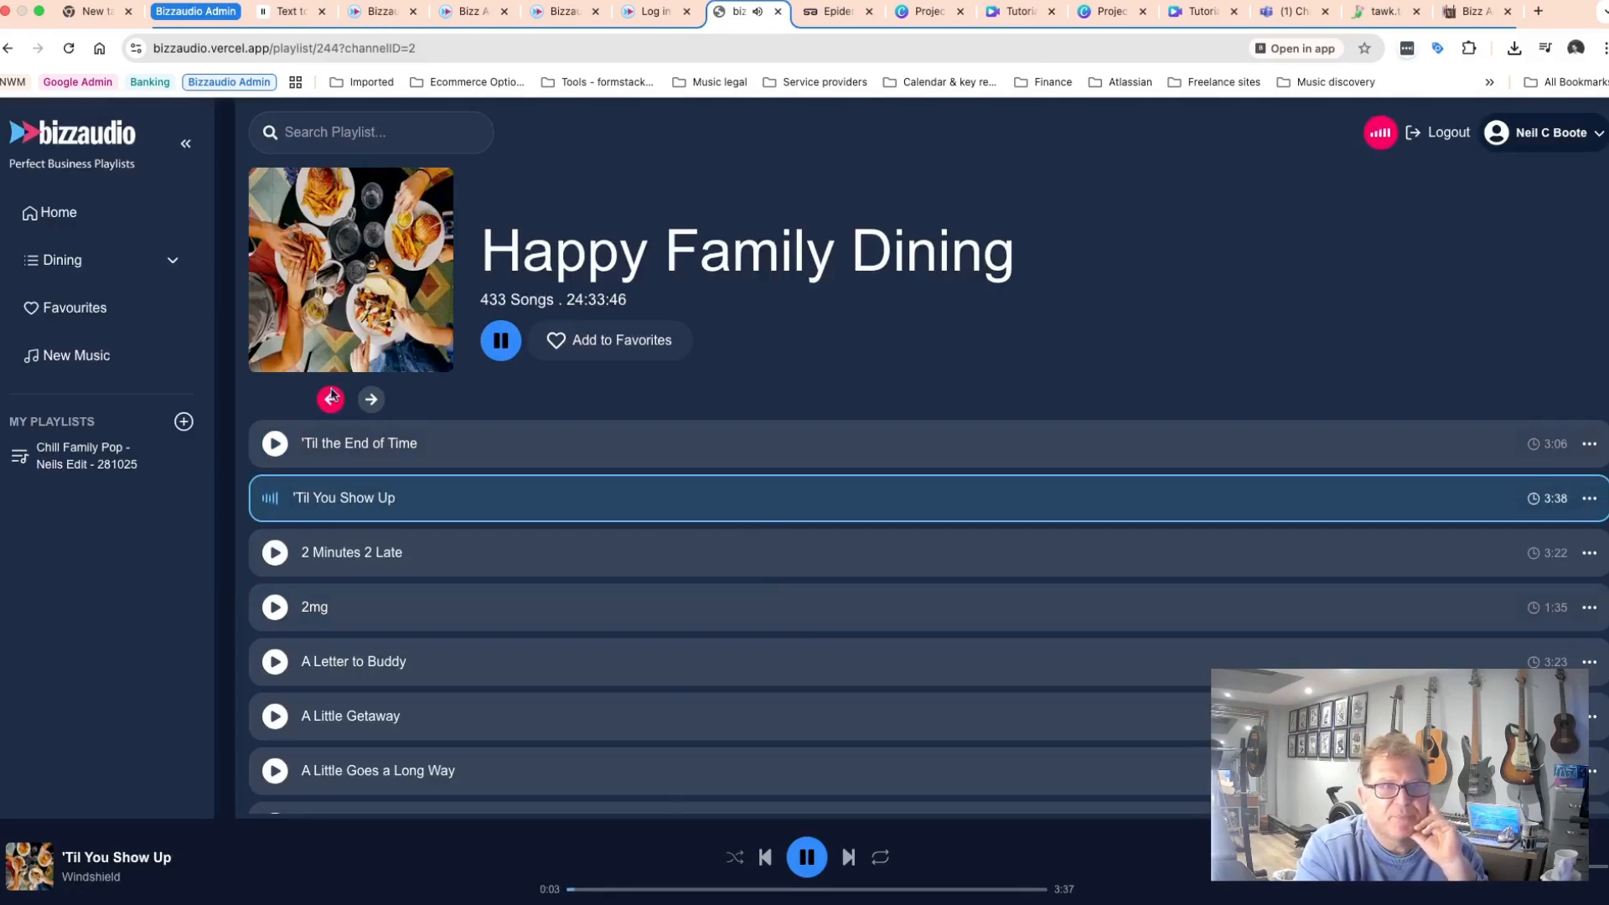
{"action": "left_click", "coordinate": [74, 465]}
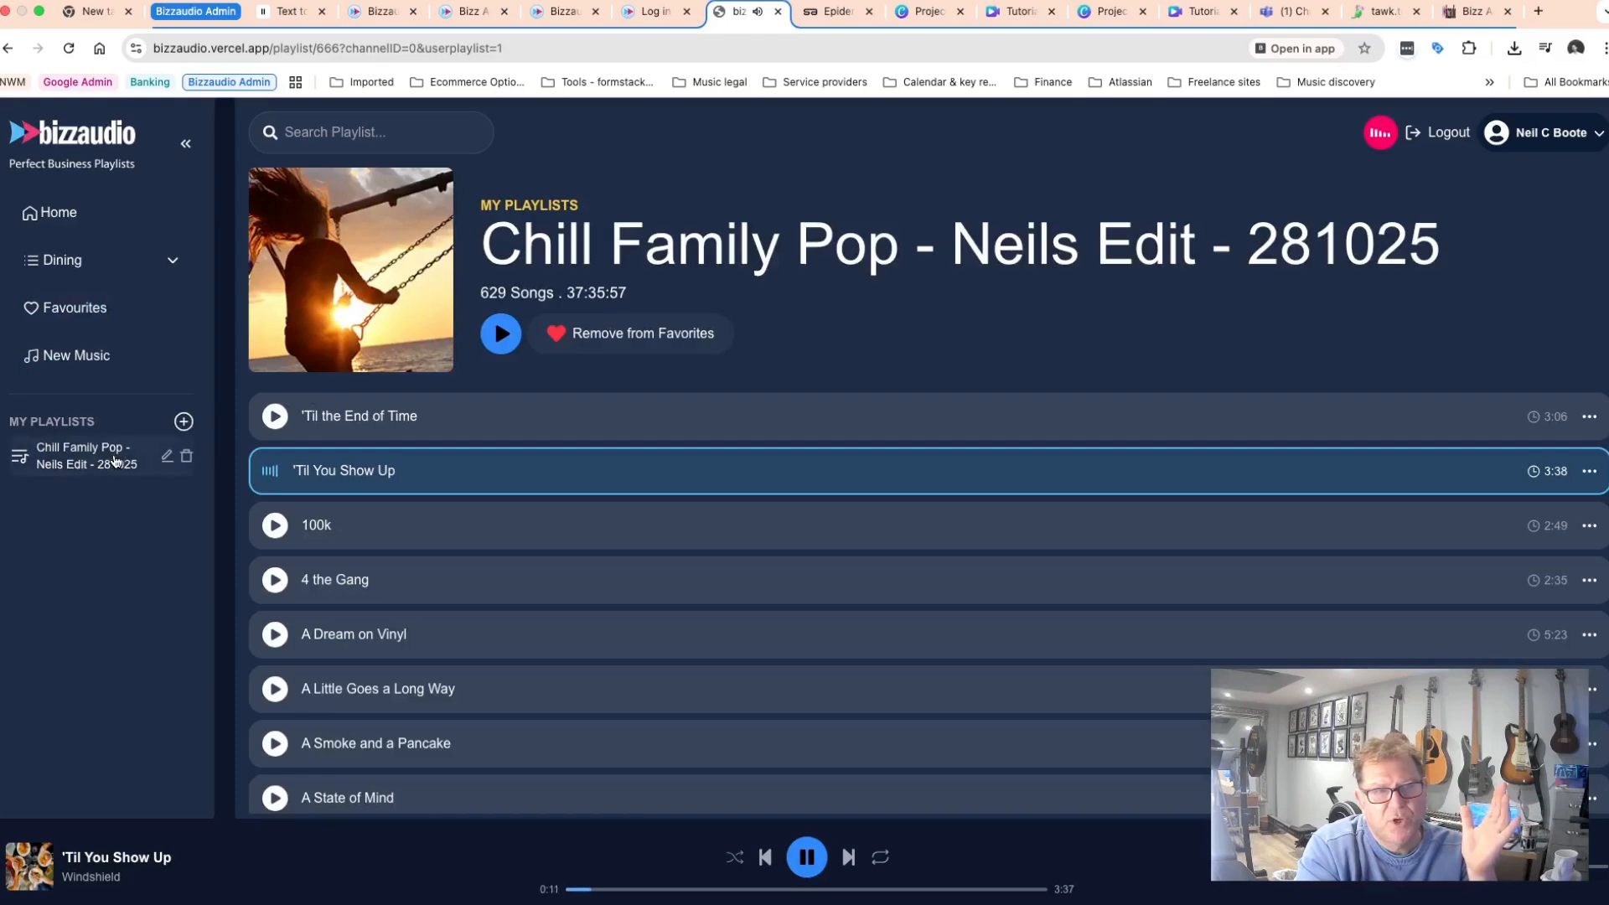
Start a new My Playlist from scratch named My chill dance faves 281025.
{"action": "left_click", "coordinate": [183, 422]}
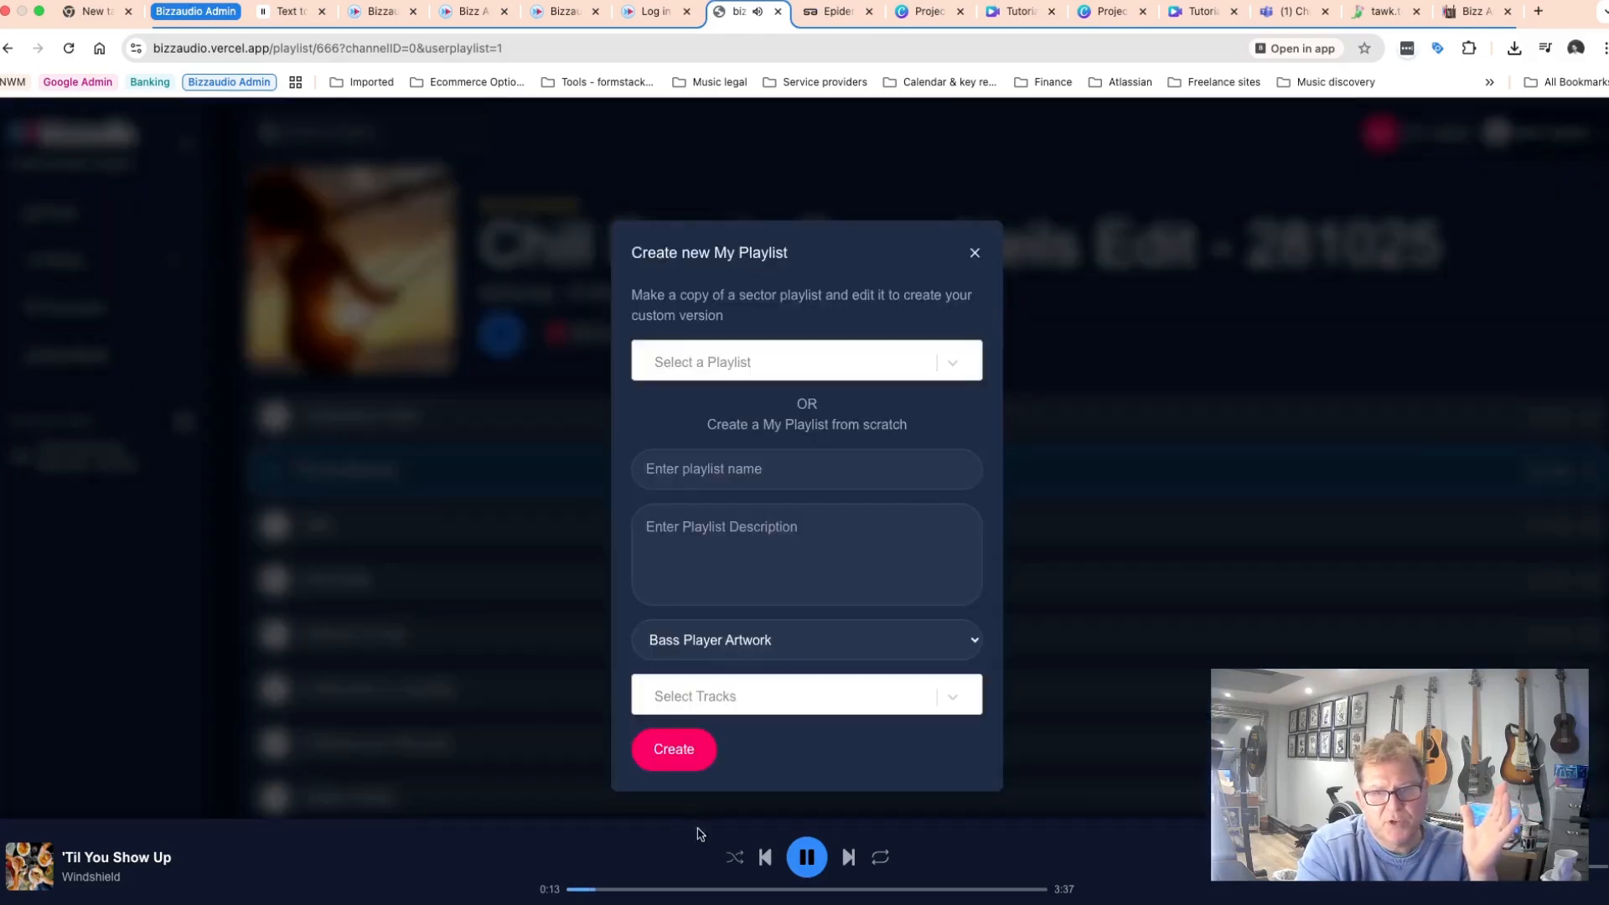
{"action": "left_click", "coordinate": [813, 853]}
{"action": "left_click", "coordinate": [184, 424]}
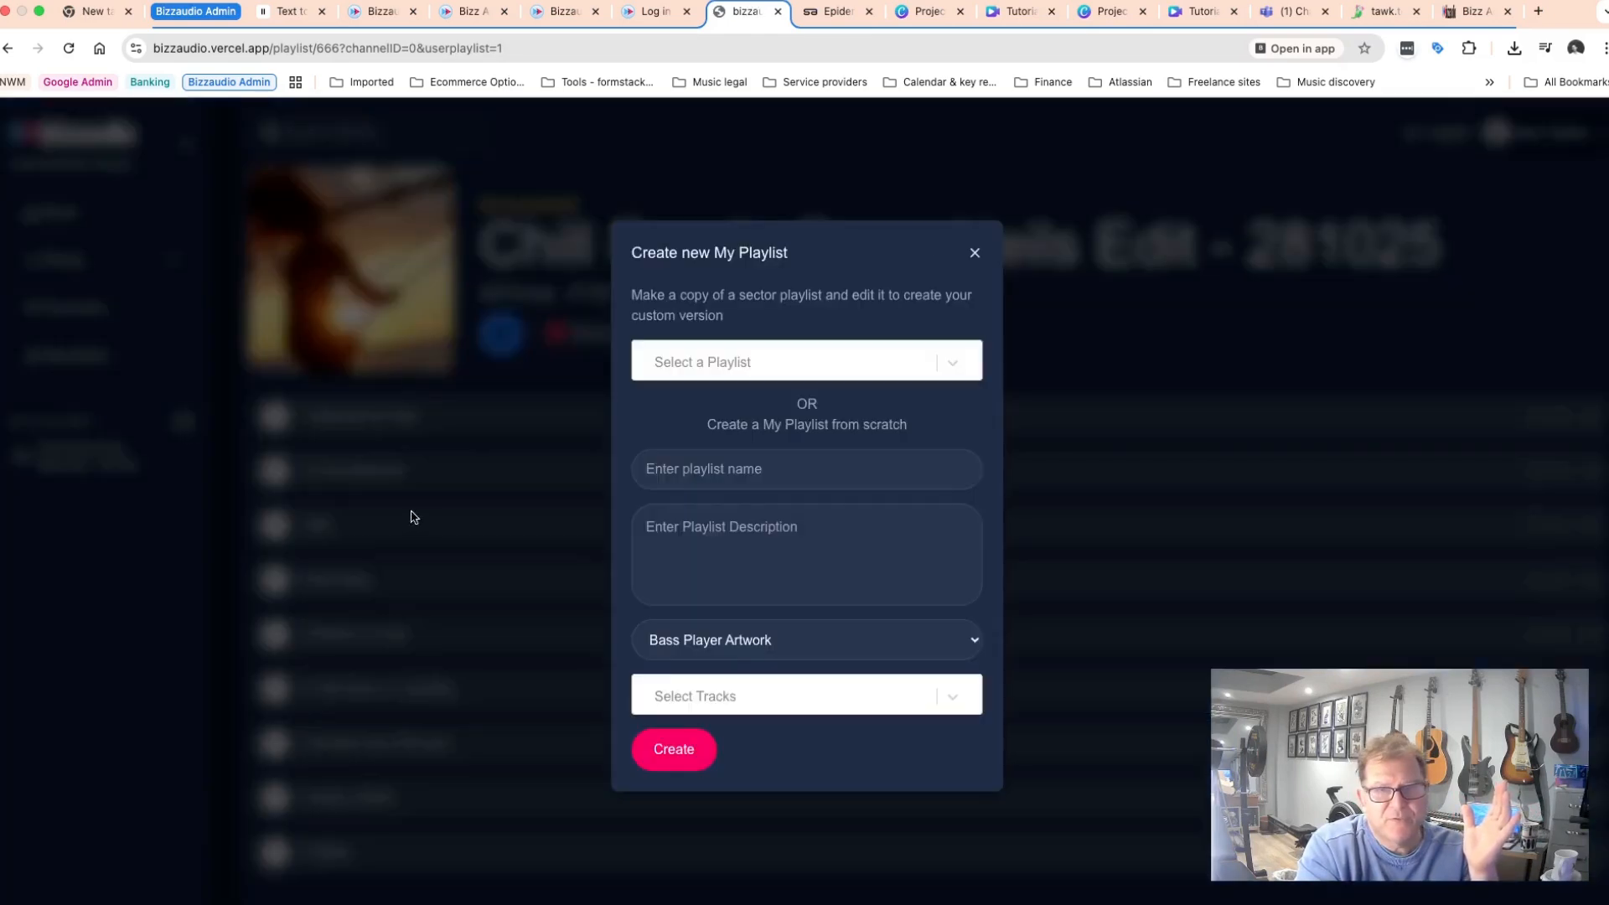
{"action": "left_click", "coordinate": [952, 365]}
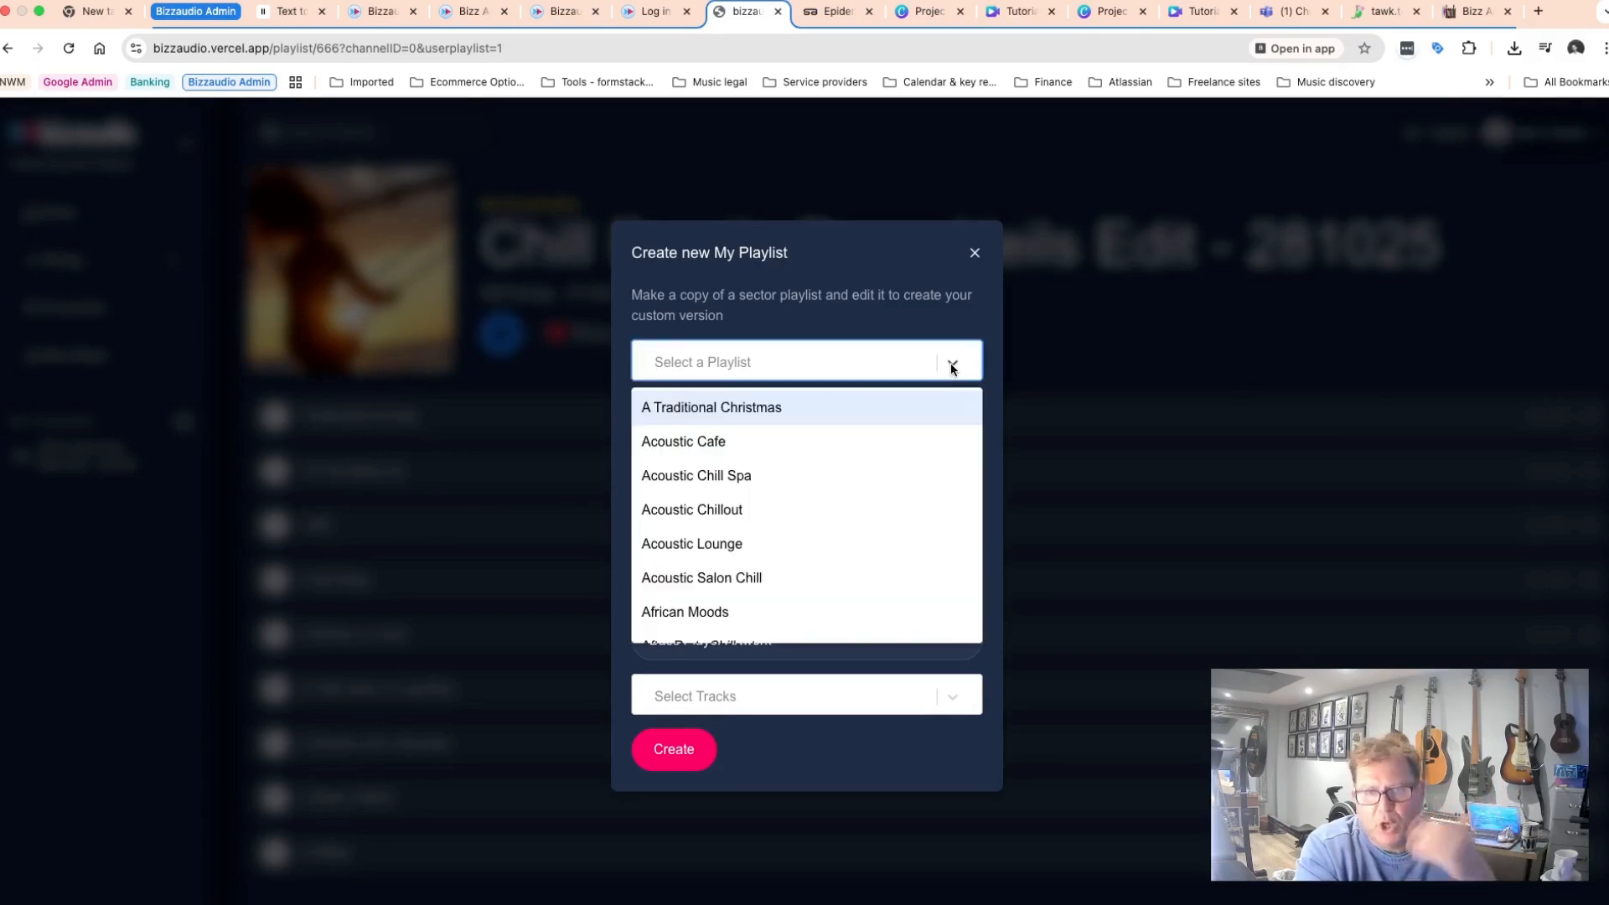
{"action": "left_click", "coordinate": [952, 366]}
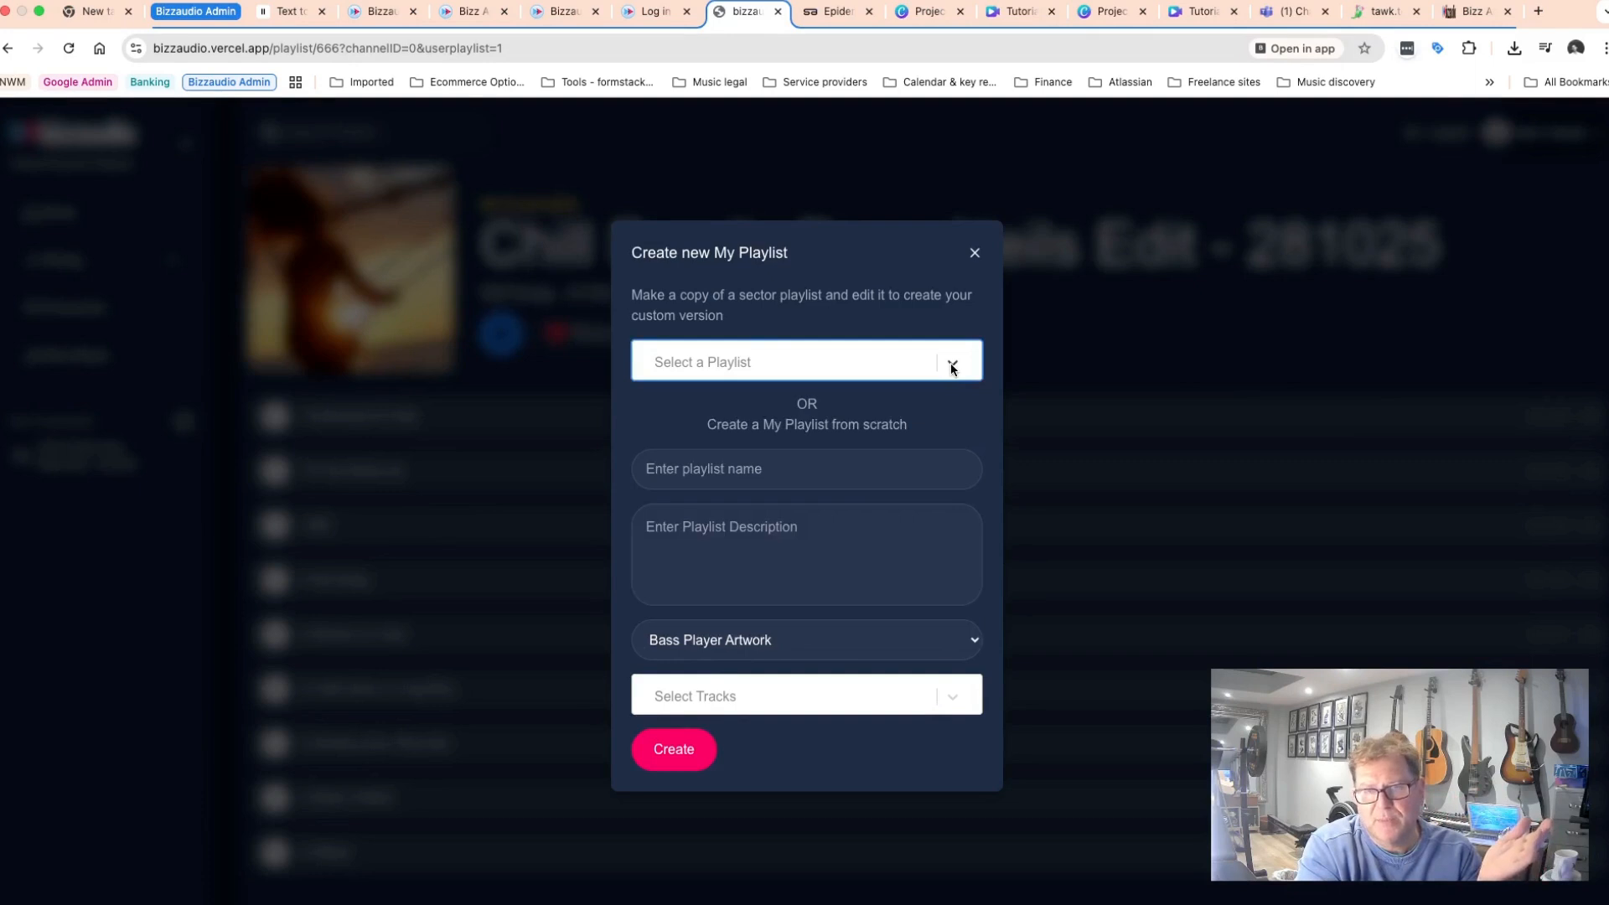
{"action": "left_click", "coordinate": [785, 466]}
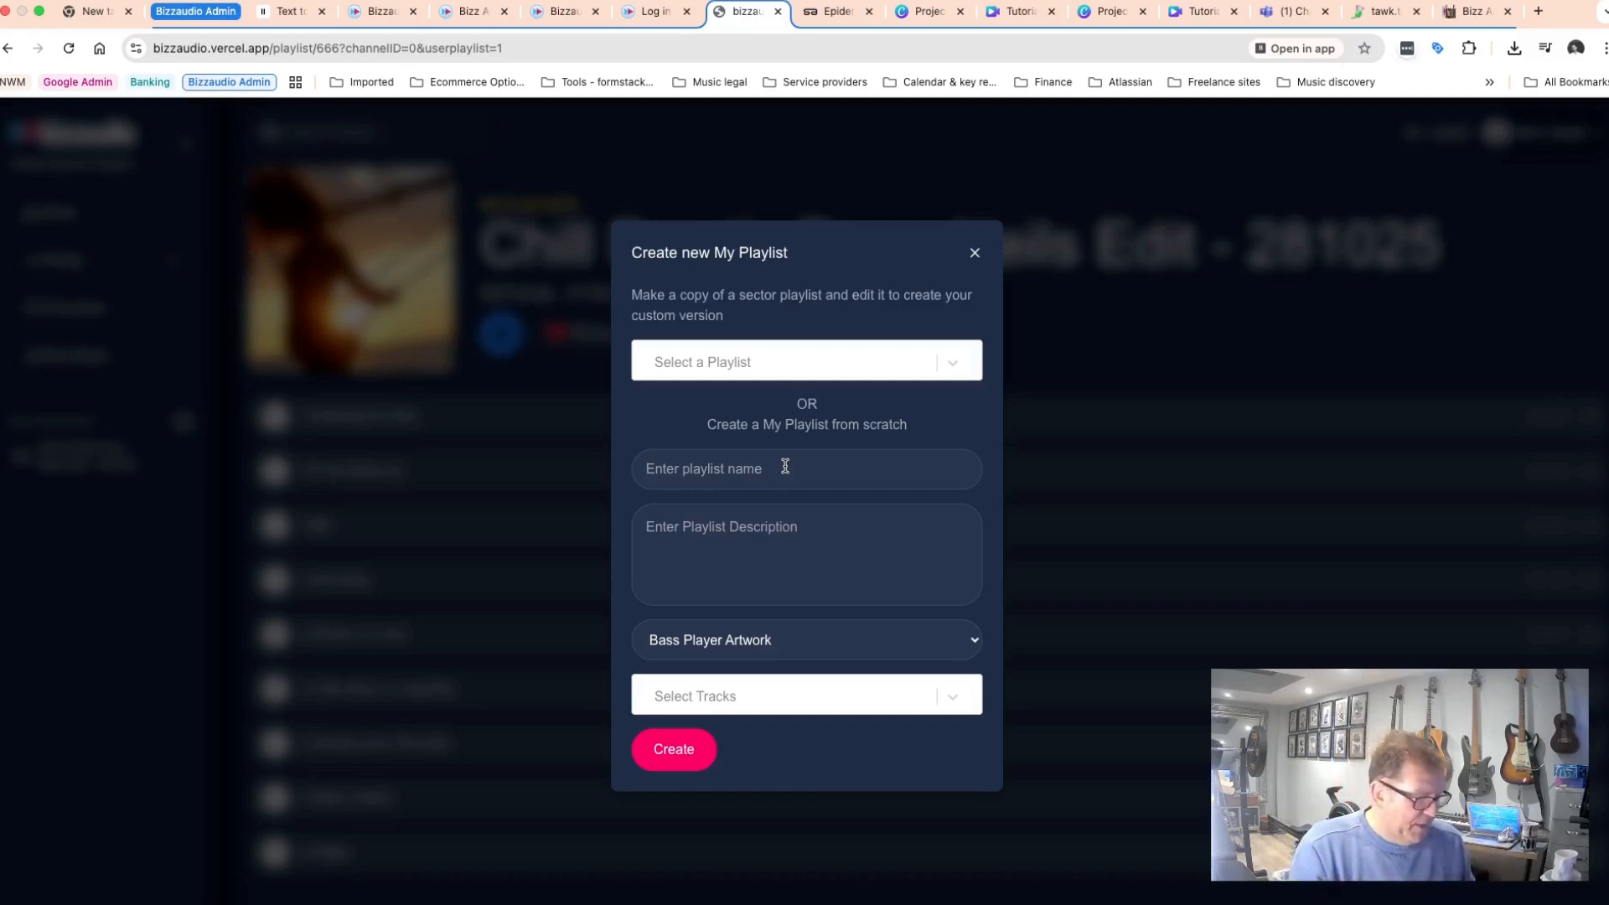
{"action": "type", "text": "My"}
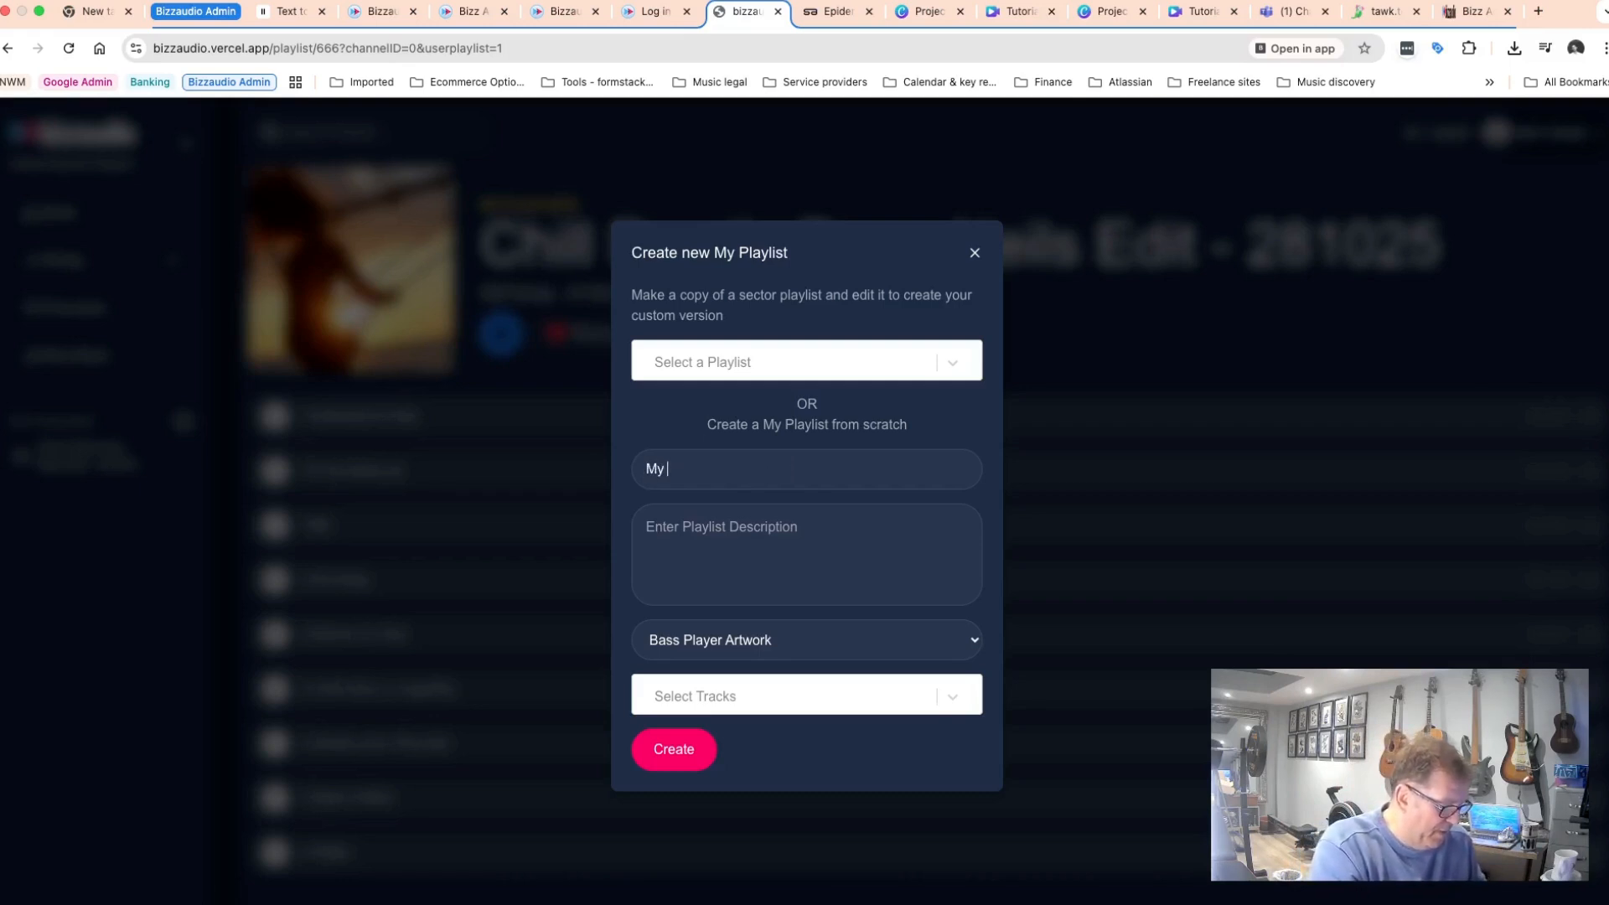
{"action": "type", "text": " chill dance "}
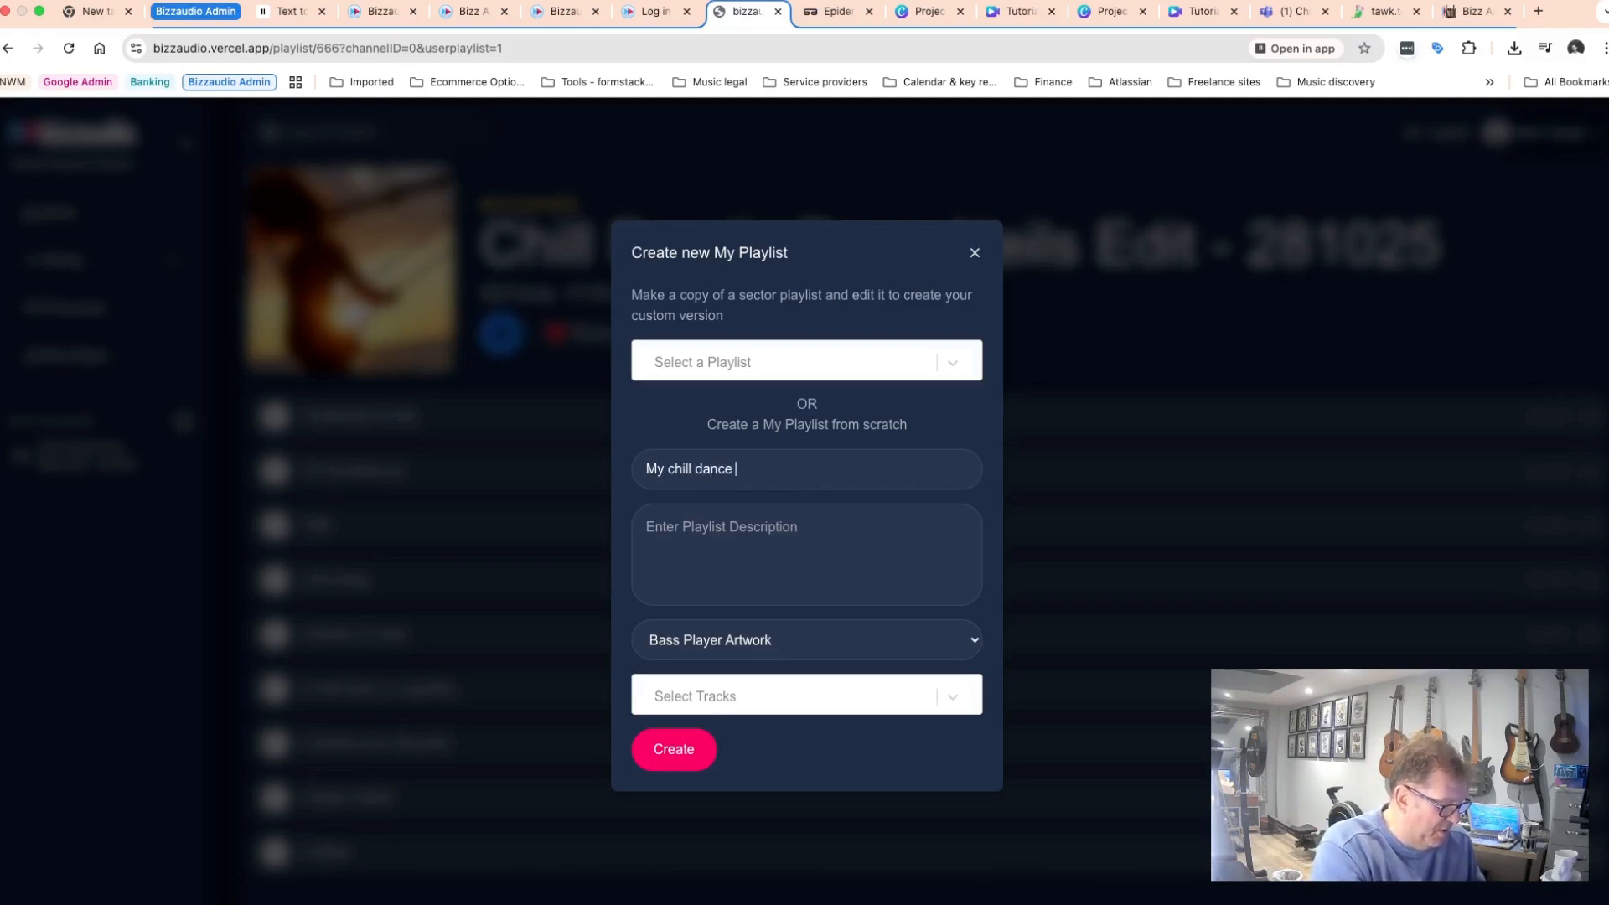
{"action": "type", "text": "faves"}
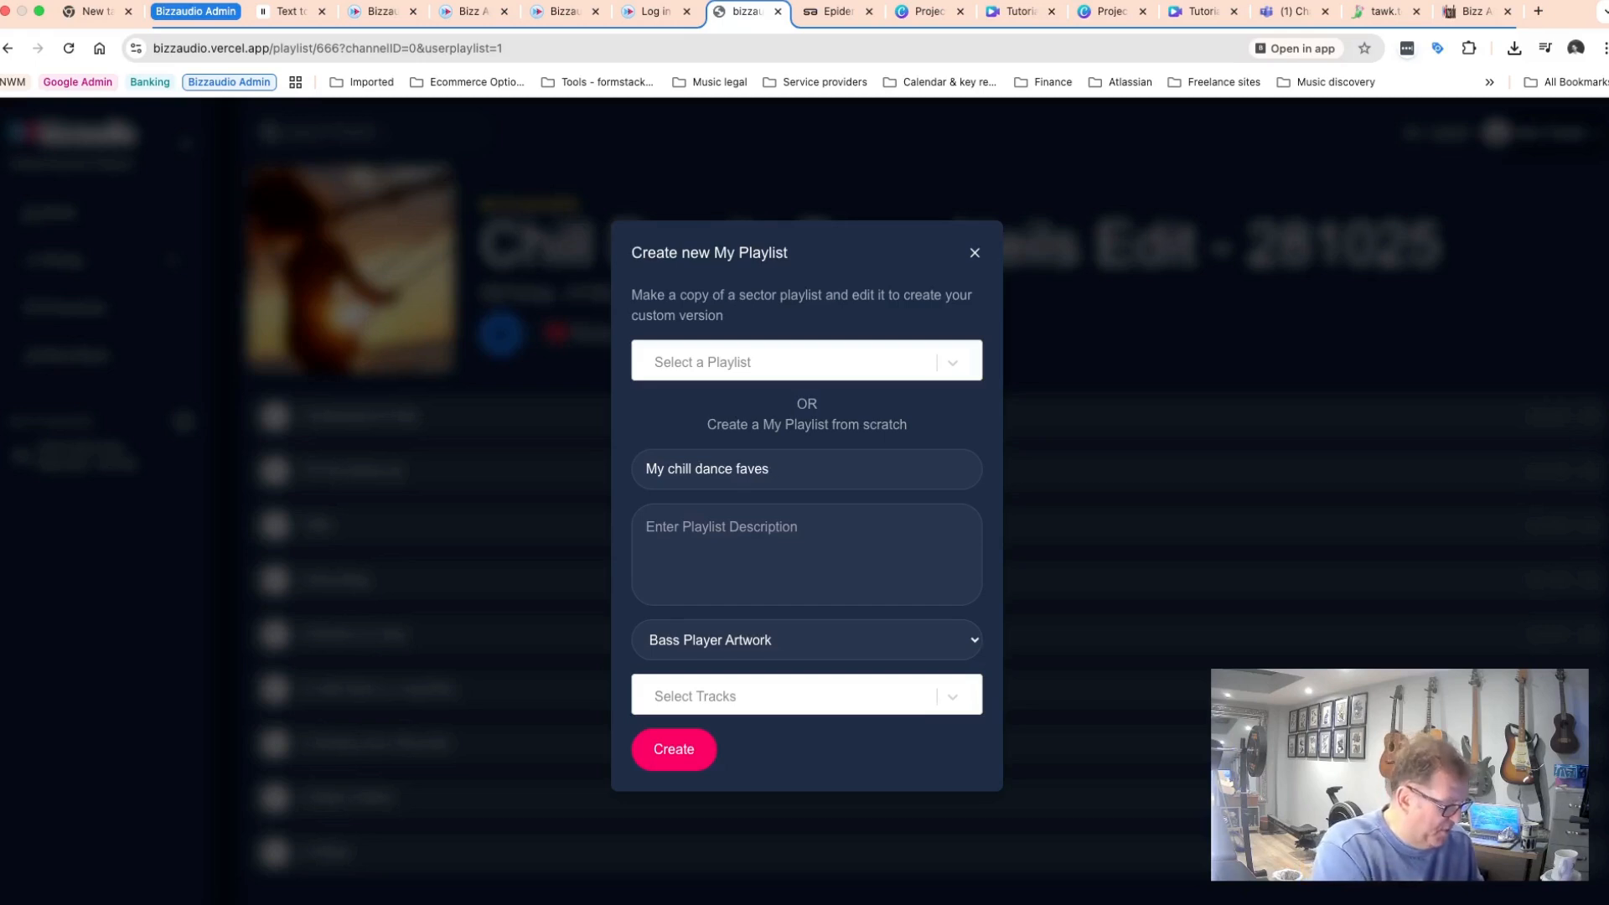
{"action": "type", "text": " 2810"}
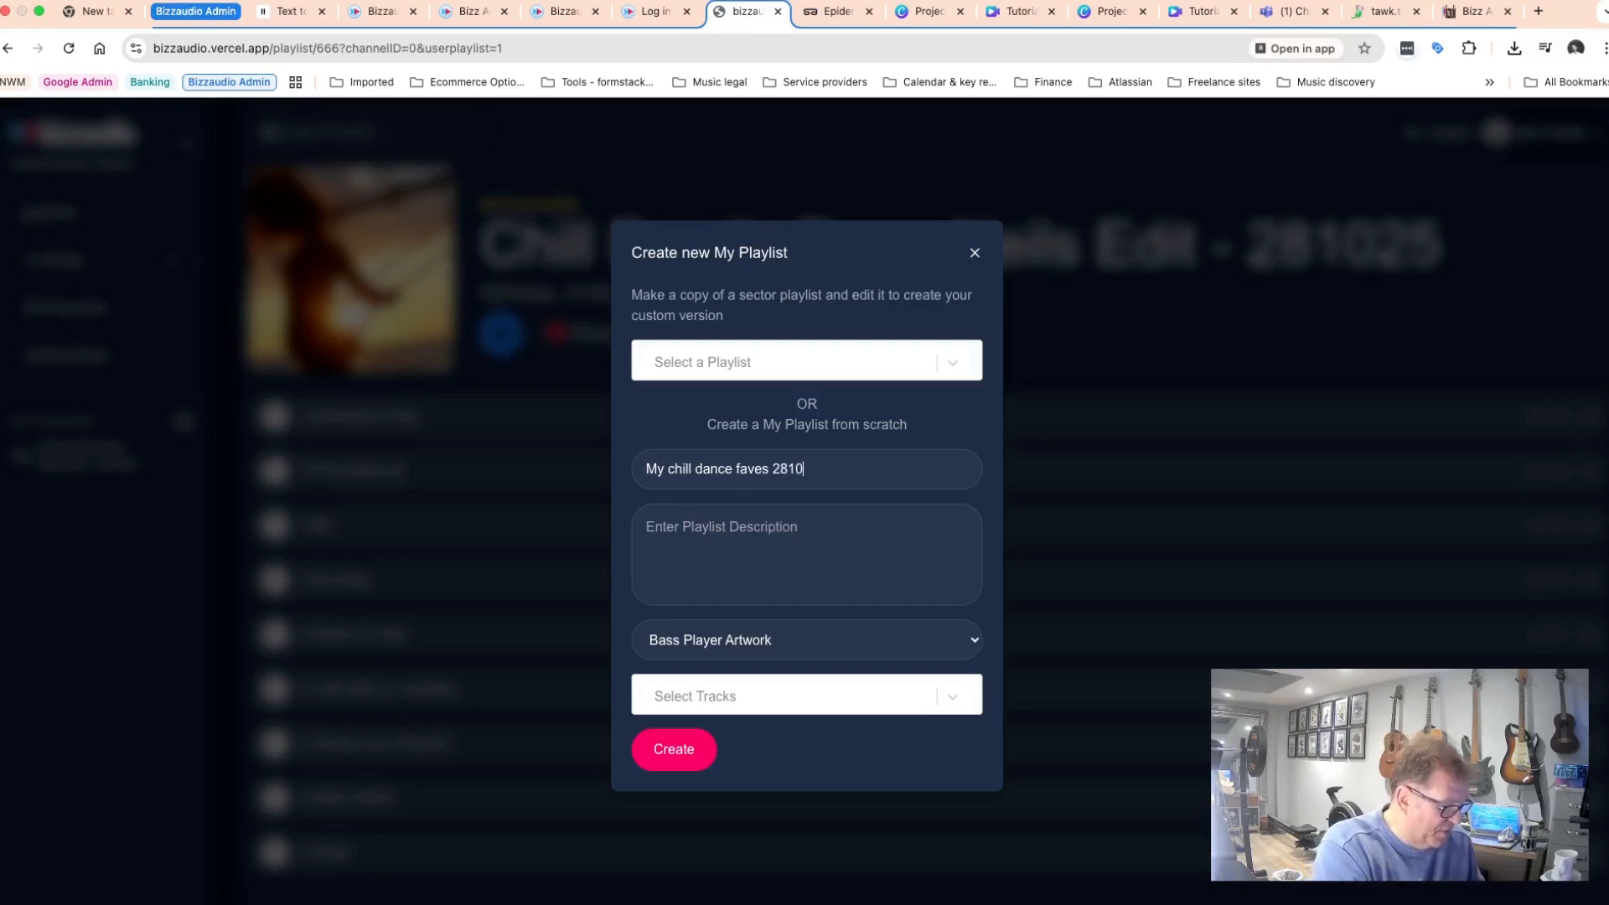
{"action": "type", "text": "25"}
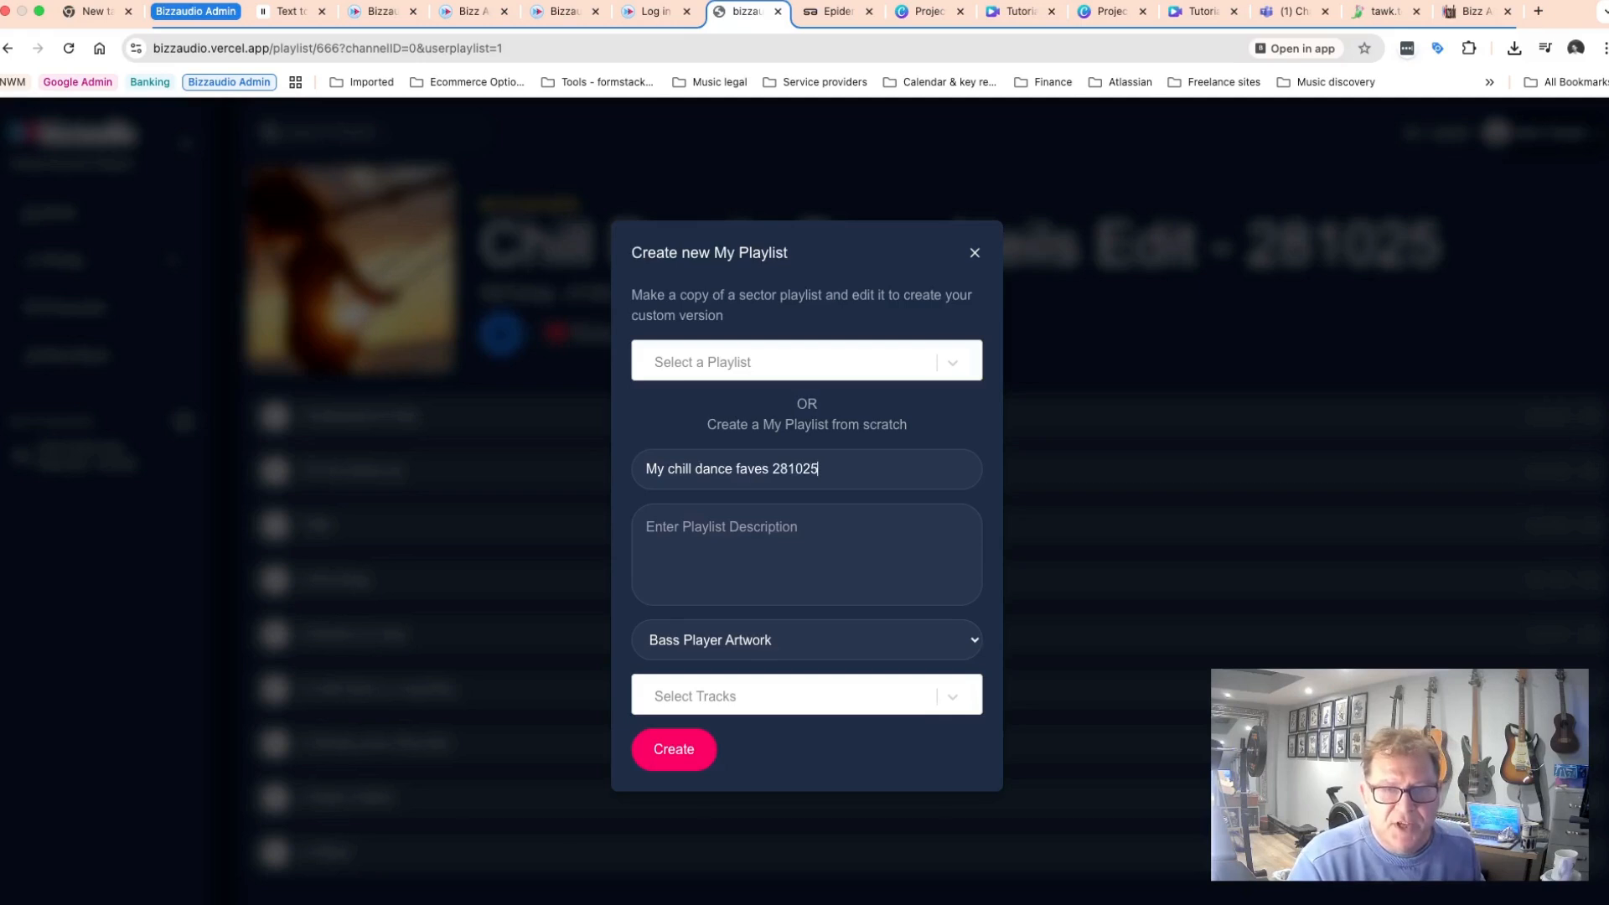
Enter the playlist description Sat go to 2000 and later.
{"action": "left_click", "coordinate": [702, 527]}
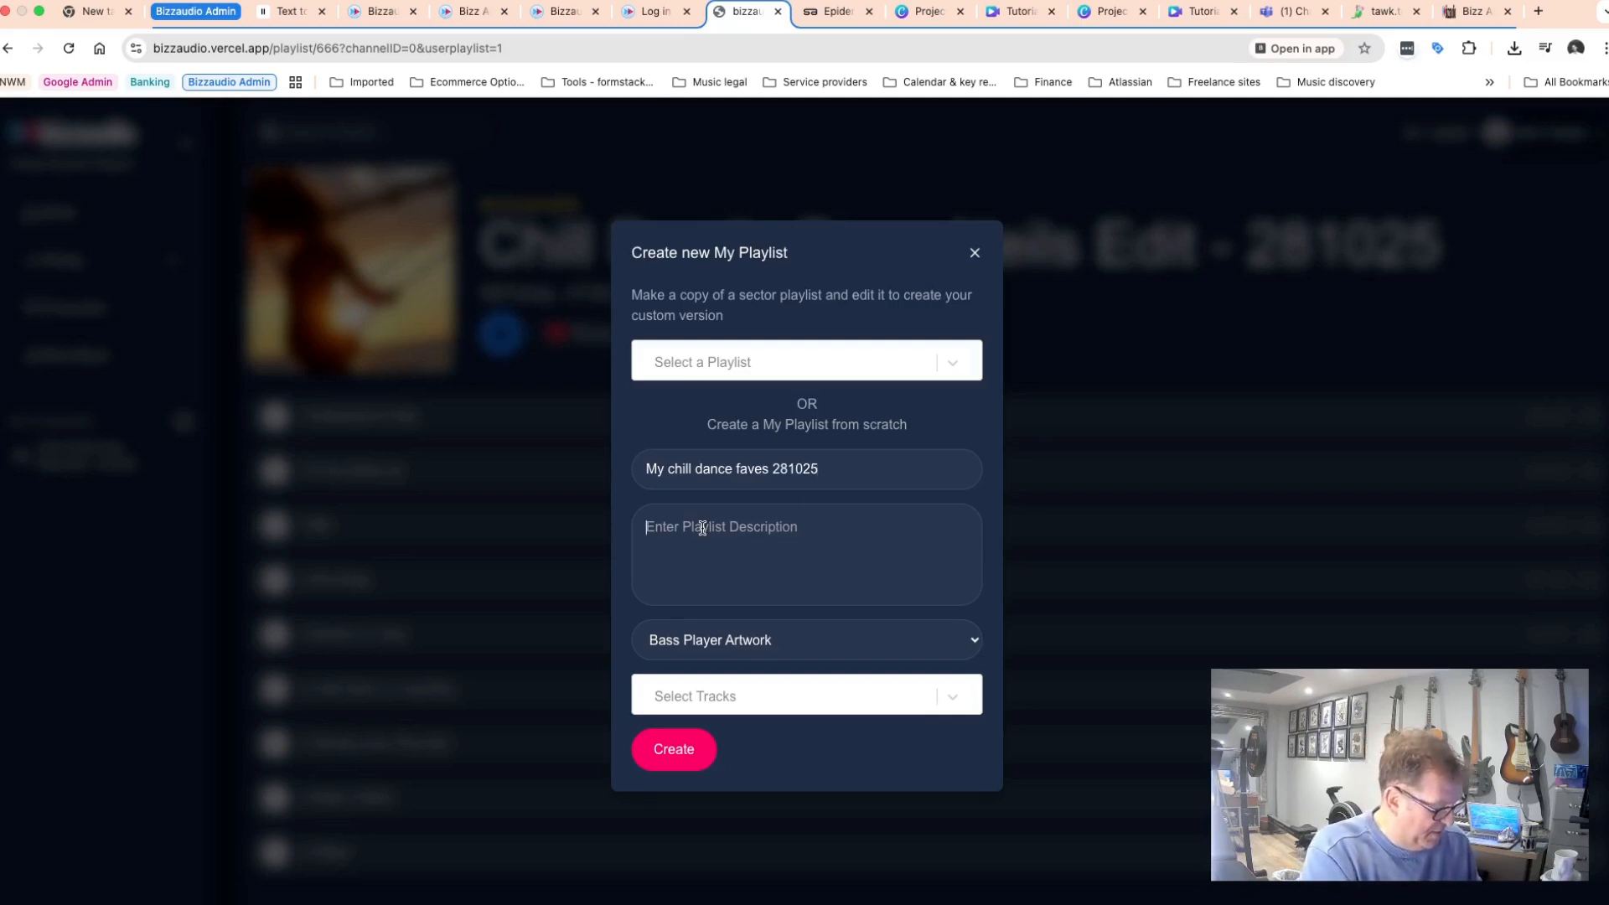
{"action": "type", "text": "Sat"}
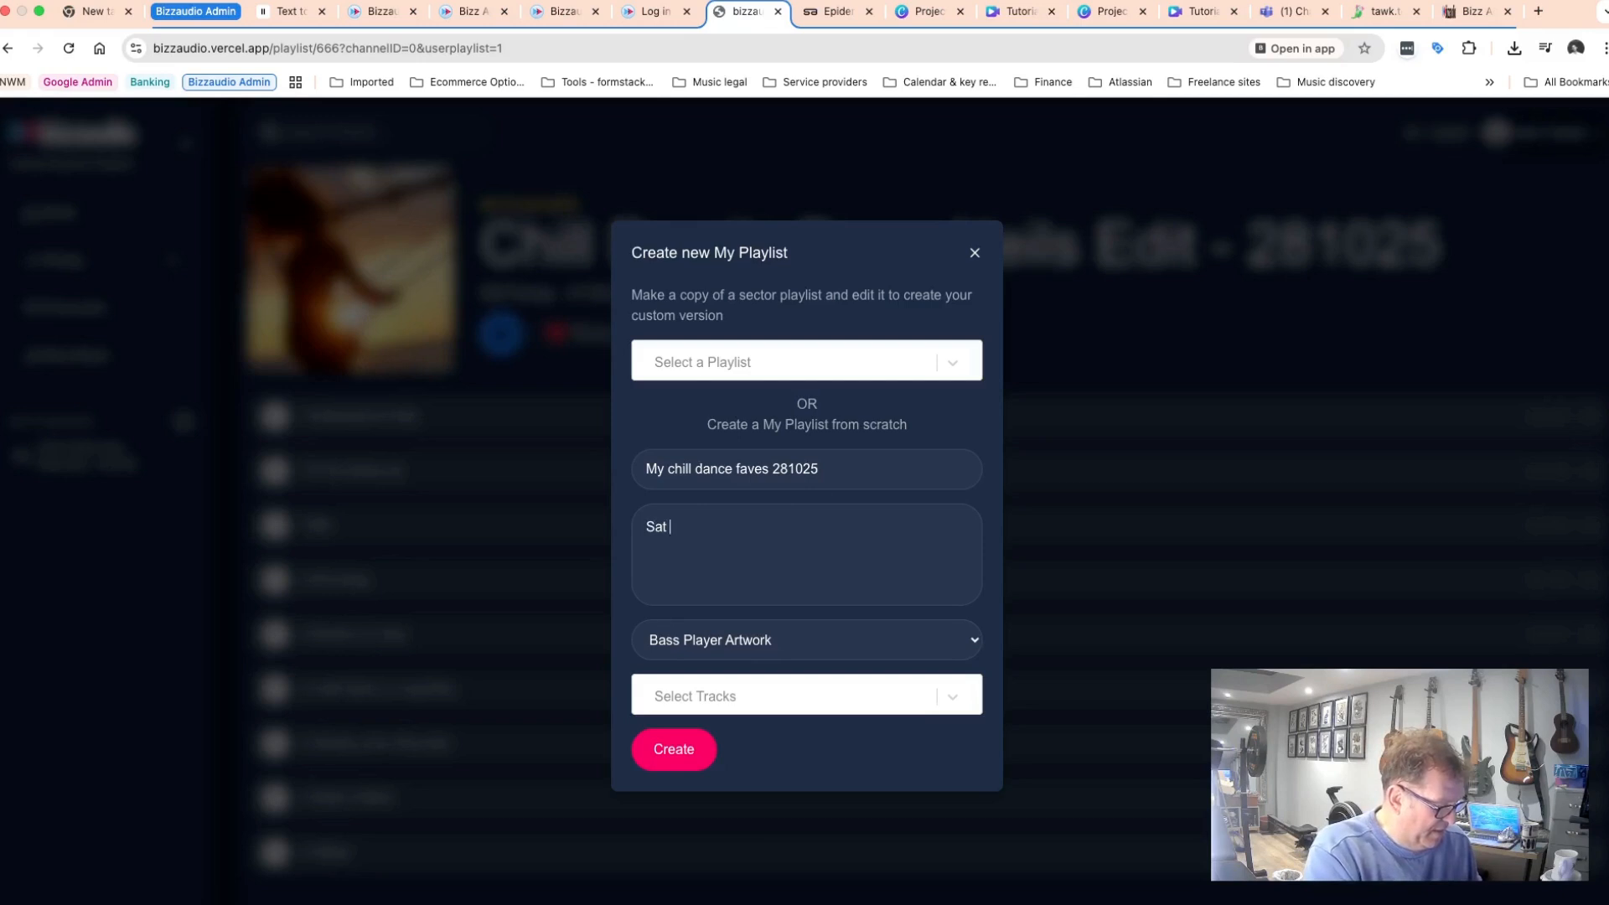
{"action": "type", "text": " go to "}
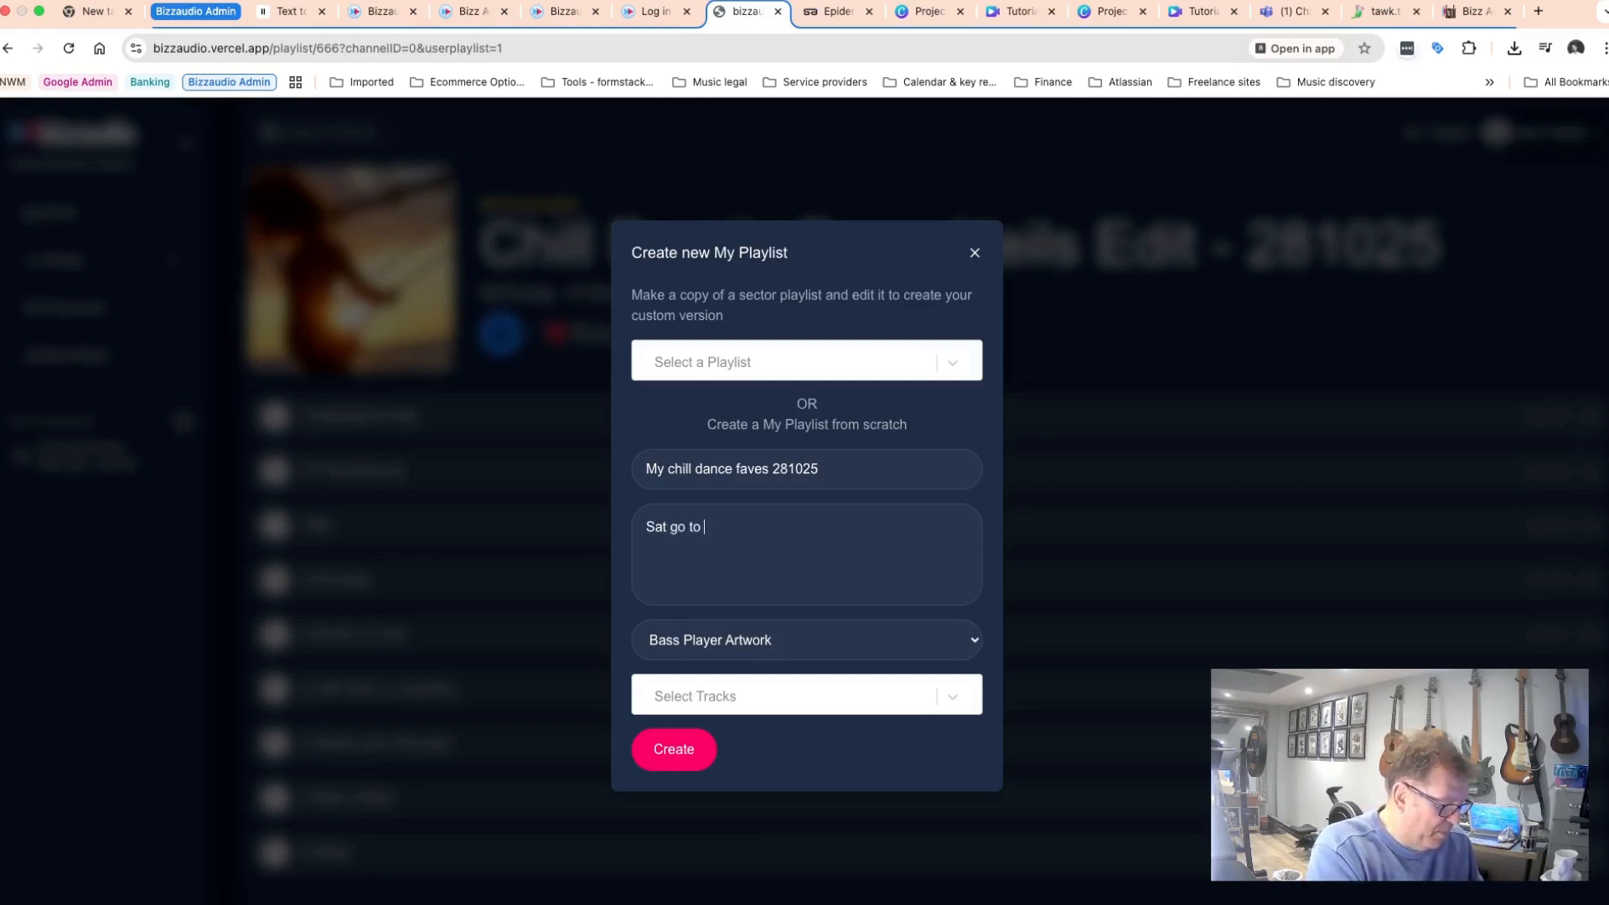
{"action": "type", "text": "1"}
{"action": "key", "text": "BackSpace"}
{"action": "type", "text": "2"}
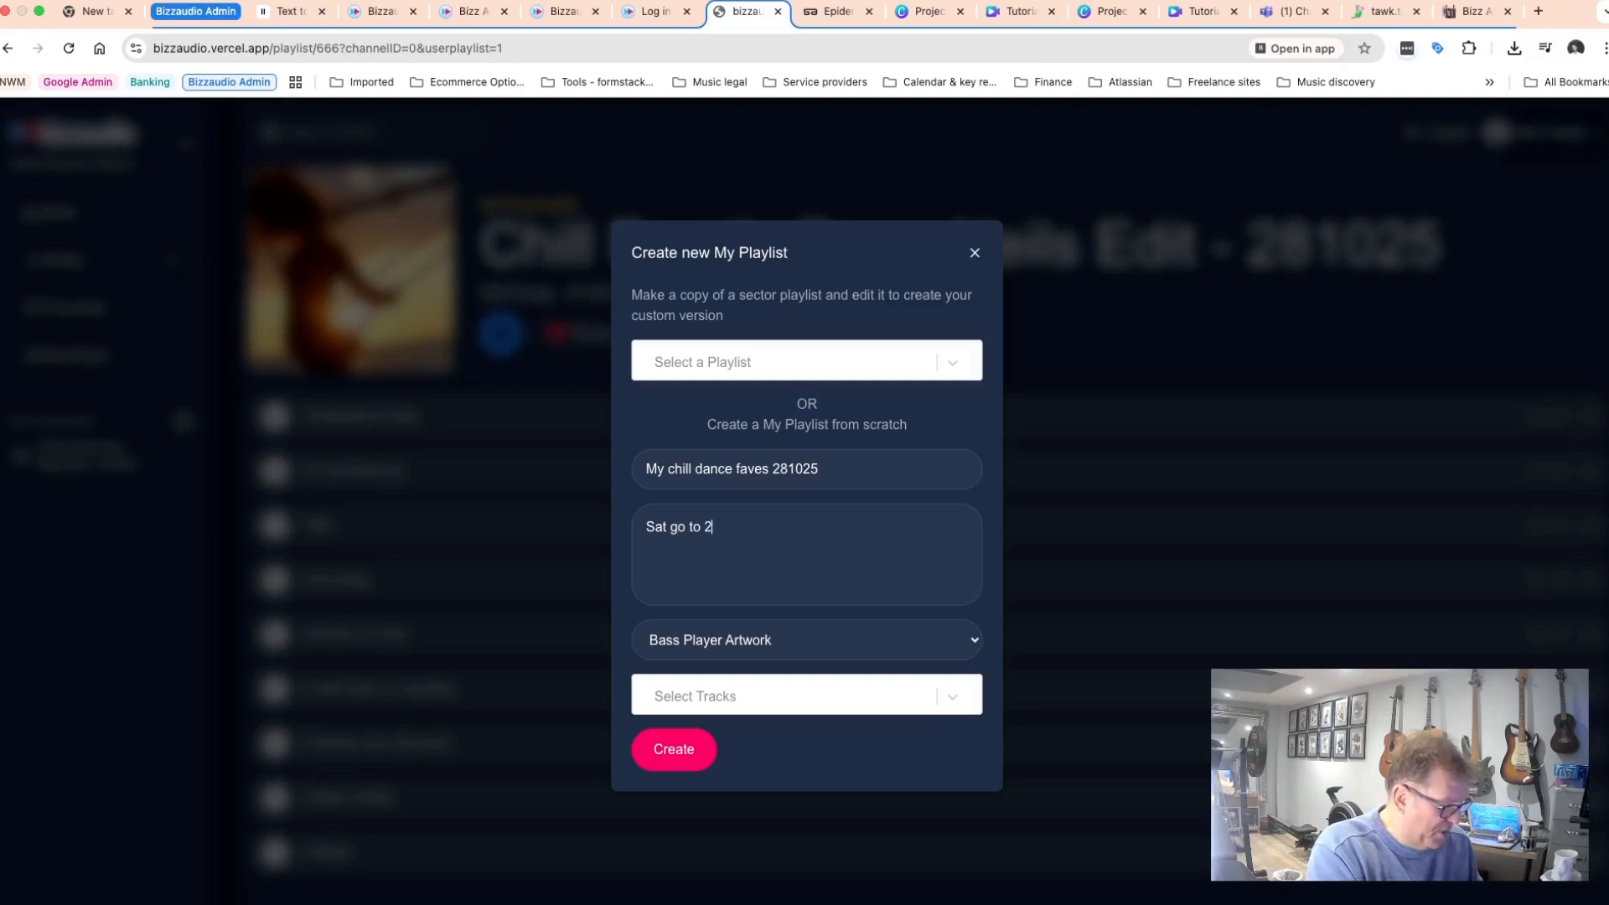
{"action": "type", "text": "000 and later"}
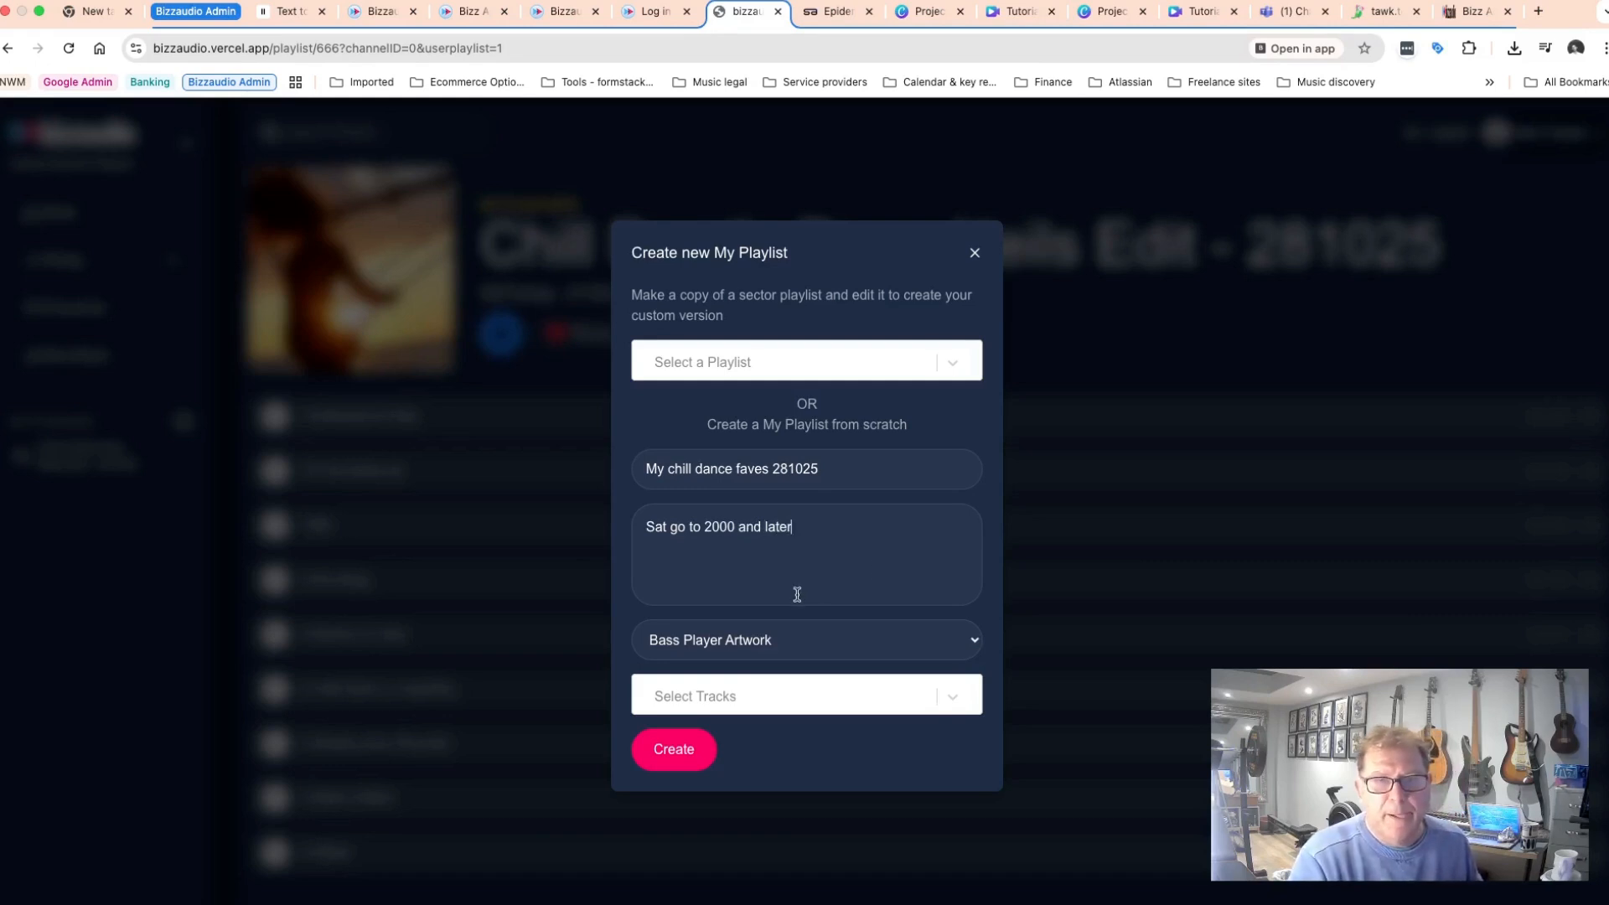
Choose Cool Girl Artwork for the new playlist and create it.
{"action": "left_click", "coordinate": [970, 641]}
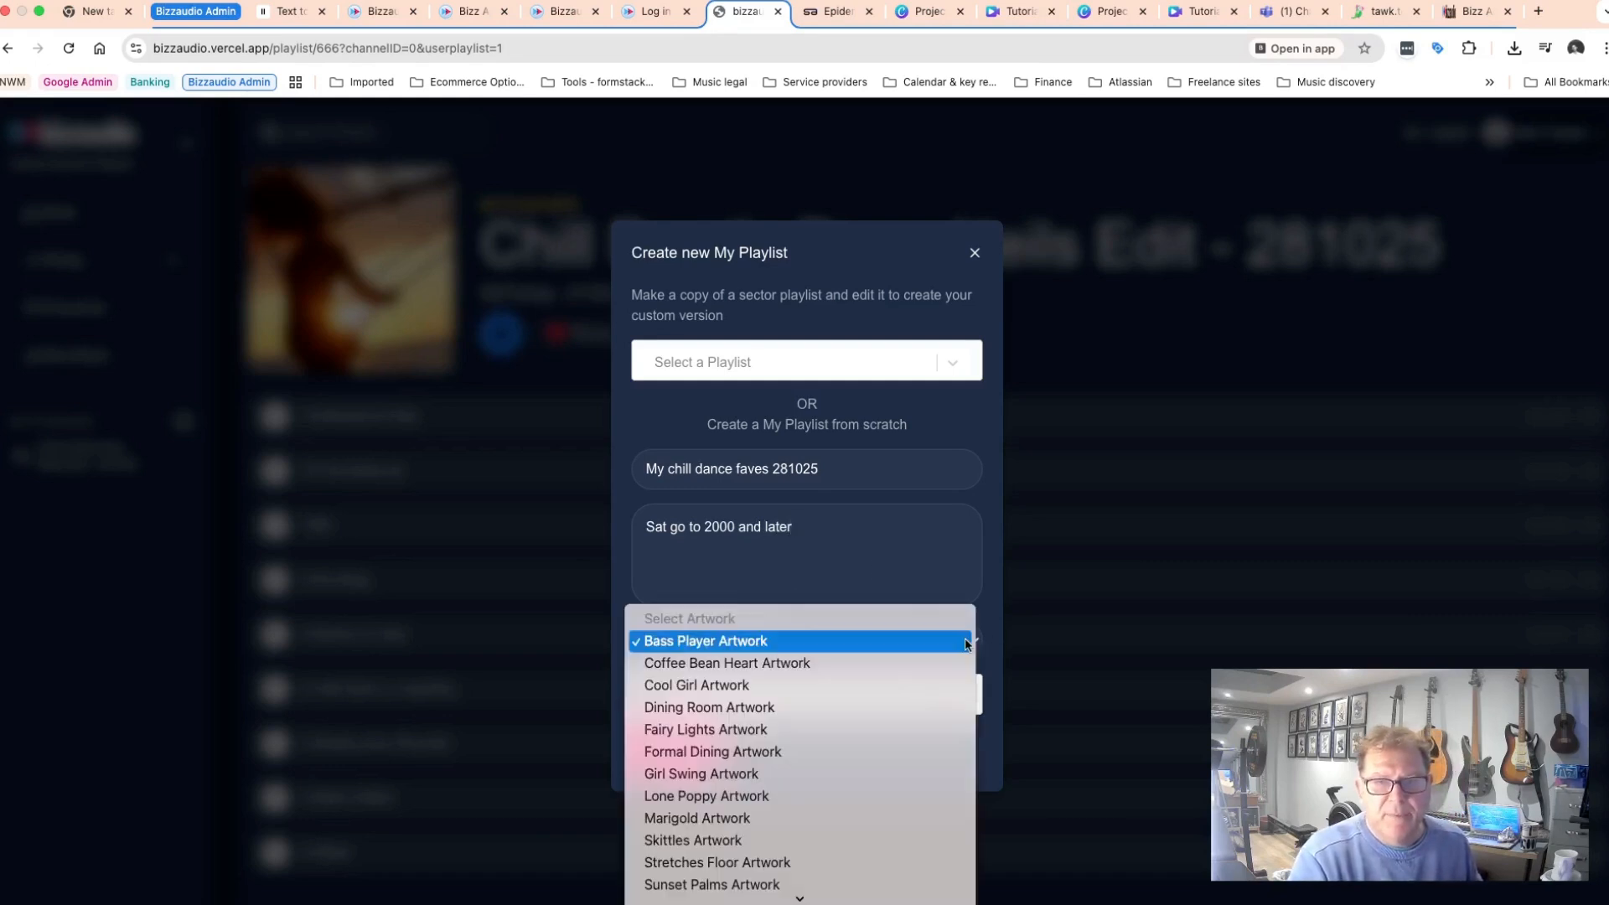
{"action": "left_click", "coordinate": [689, 686]}
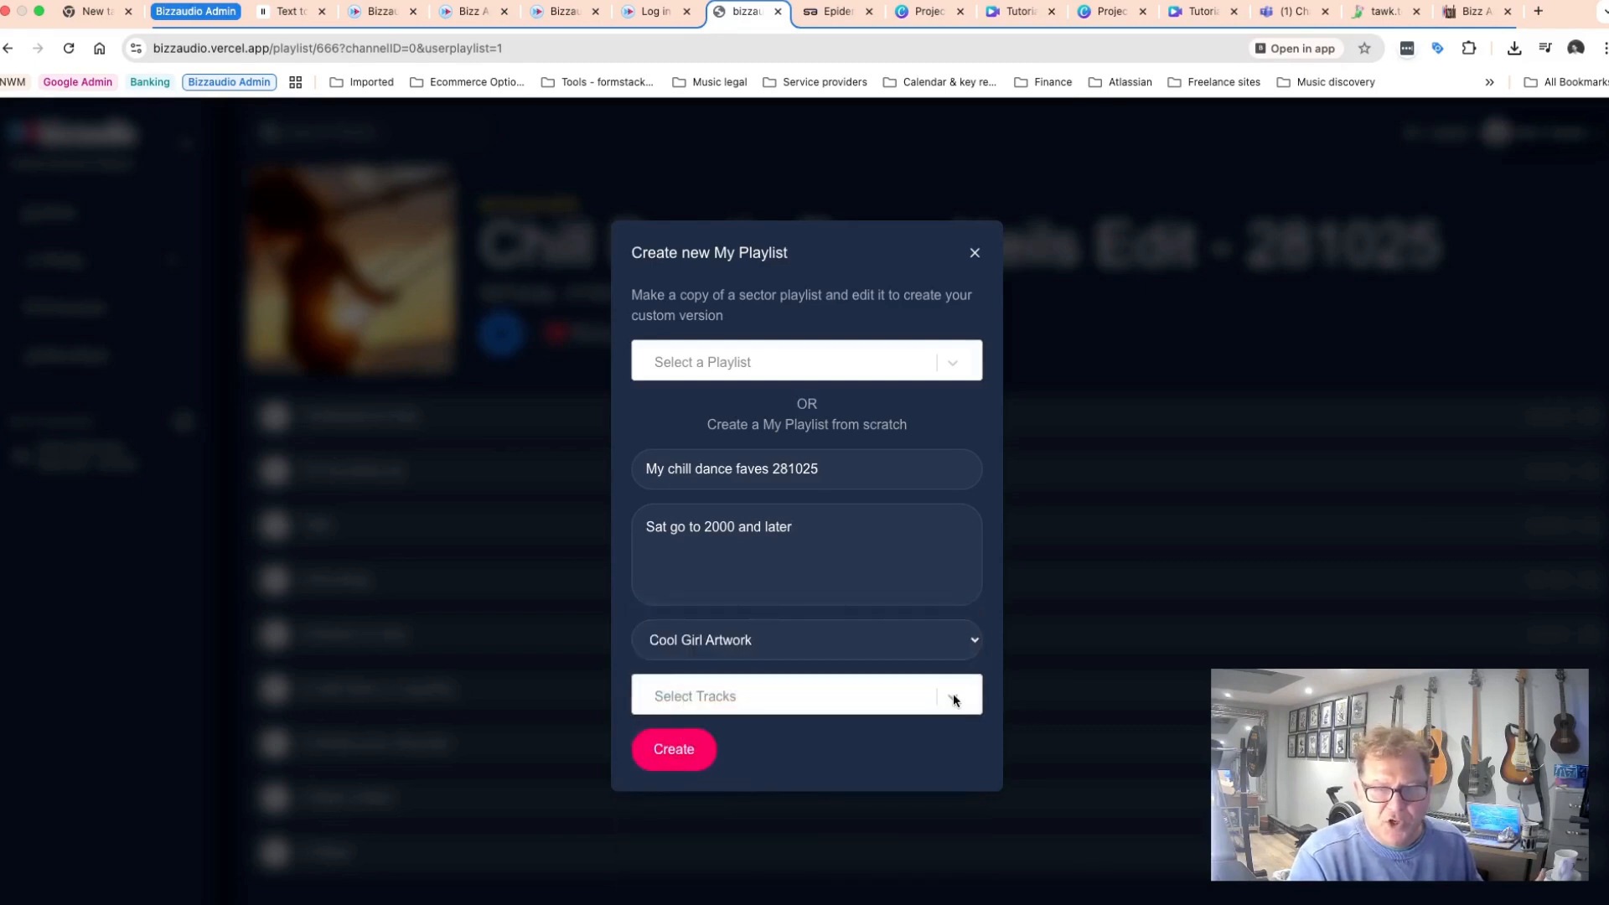
{"action": "left_click", "coordinate": [645, 751]}
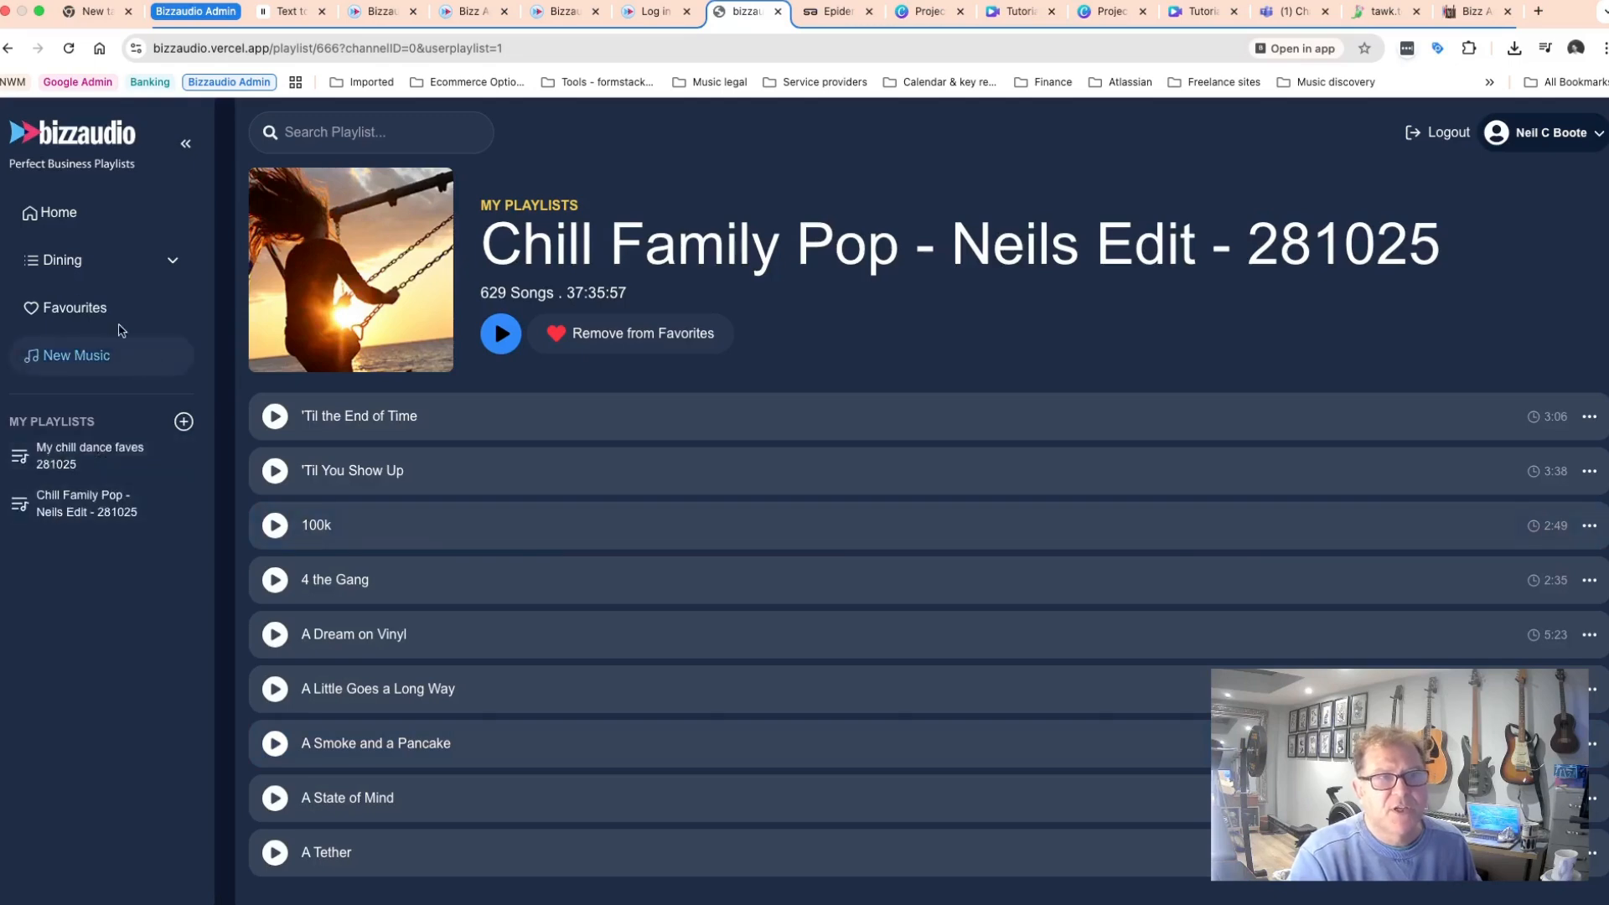
Search playlists for da, open Chill Dance Beats and start playing it.
{"action": "left_click", "coordinate": [62, 267]}
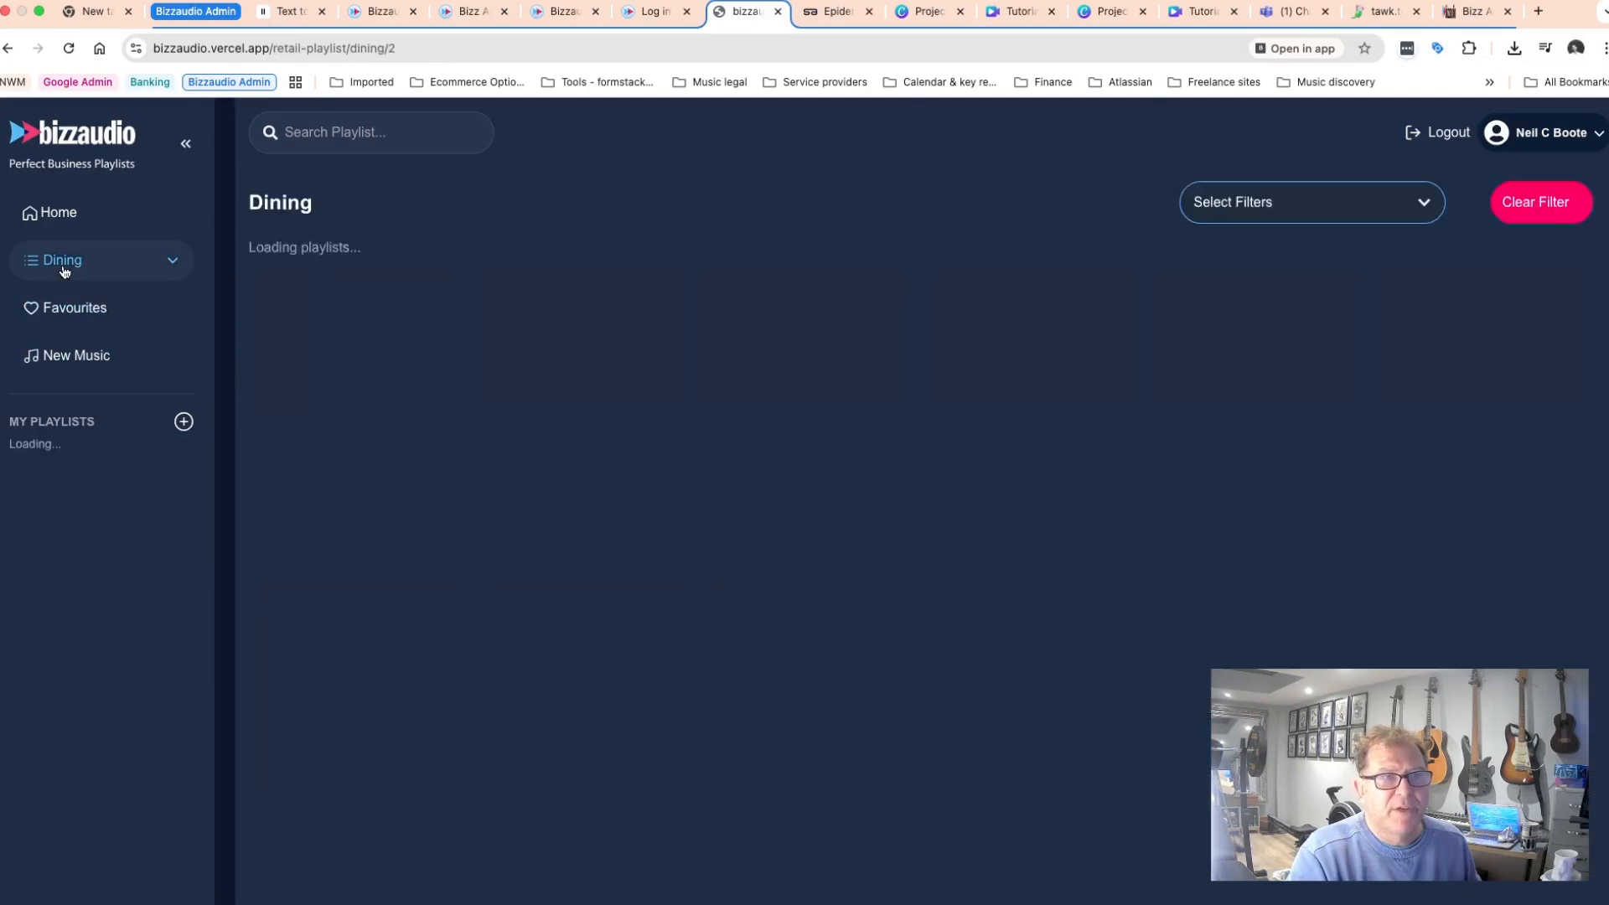
{"action": "left_click", "coordinate": [316, 134]}
{"action": "type", "text": "da"}
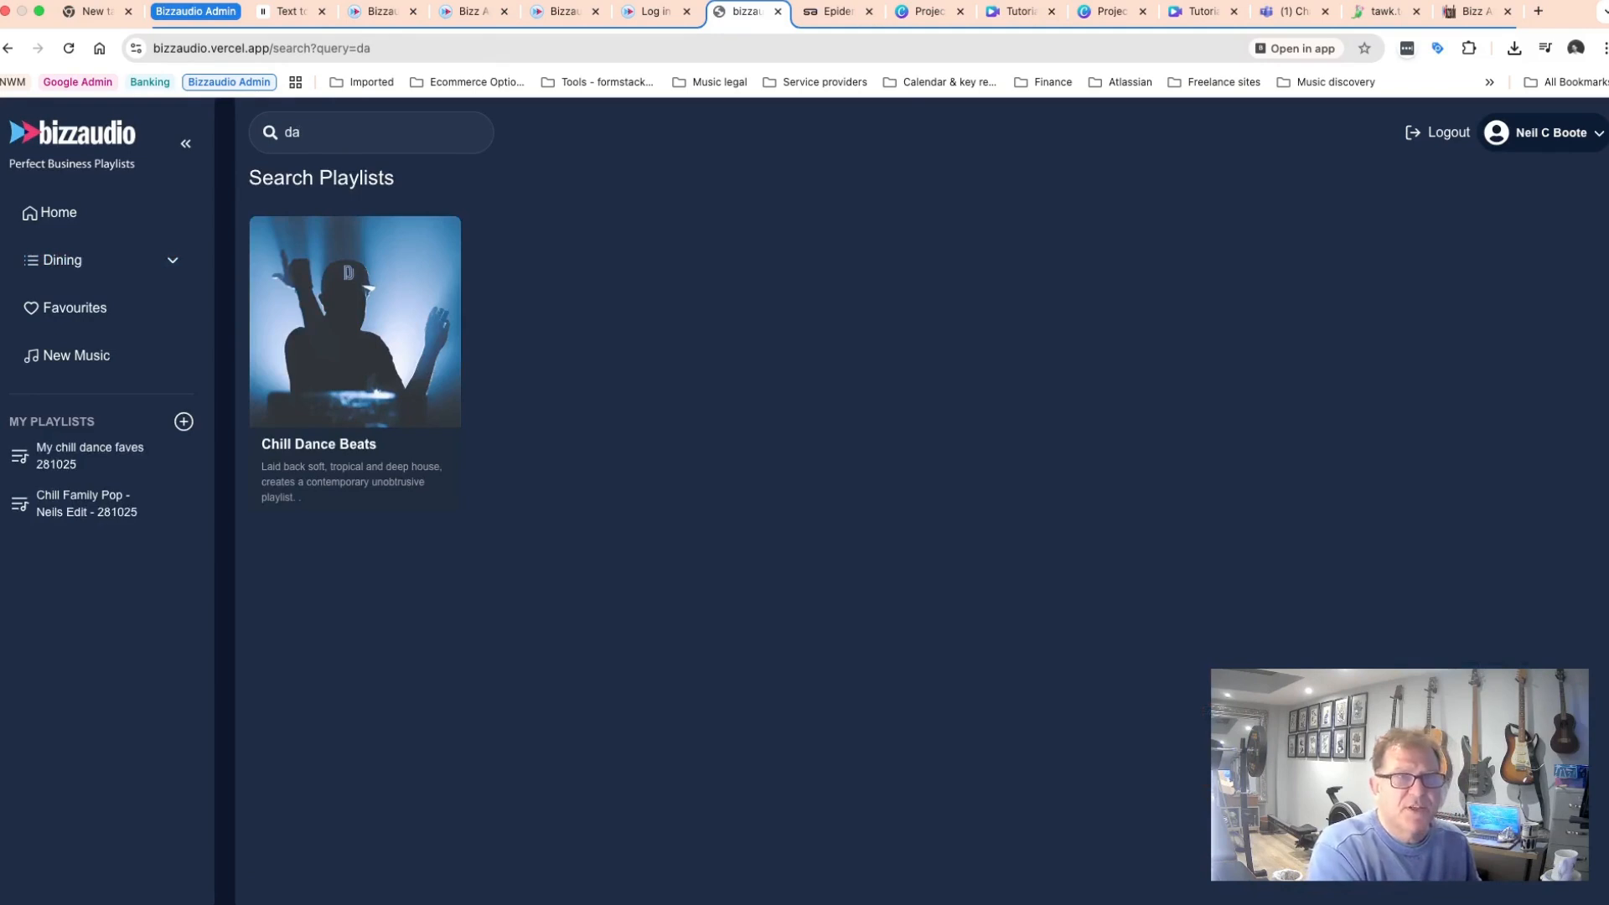
{"action": "left_click", "coordinate": [335, 311]}
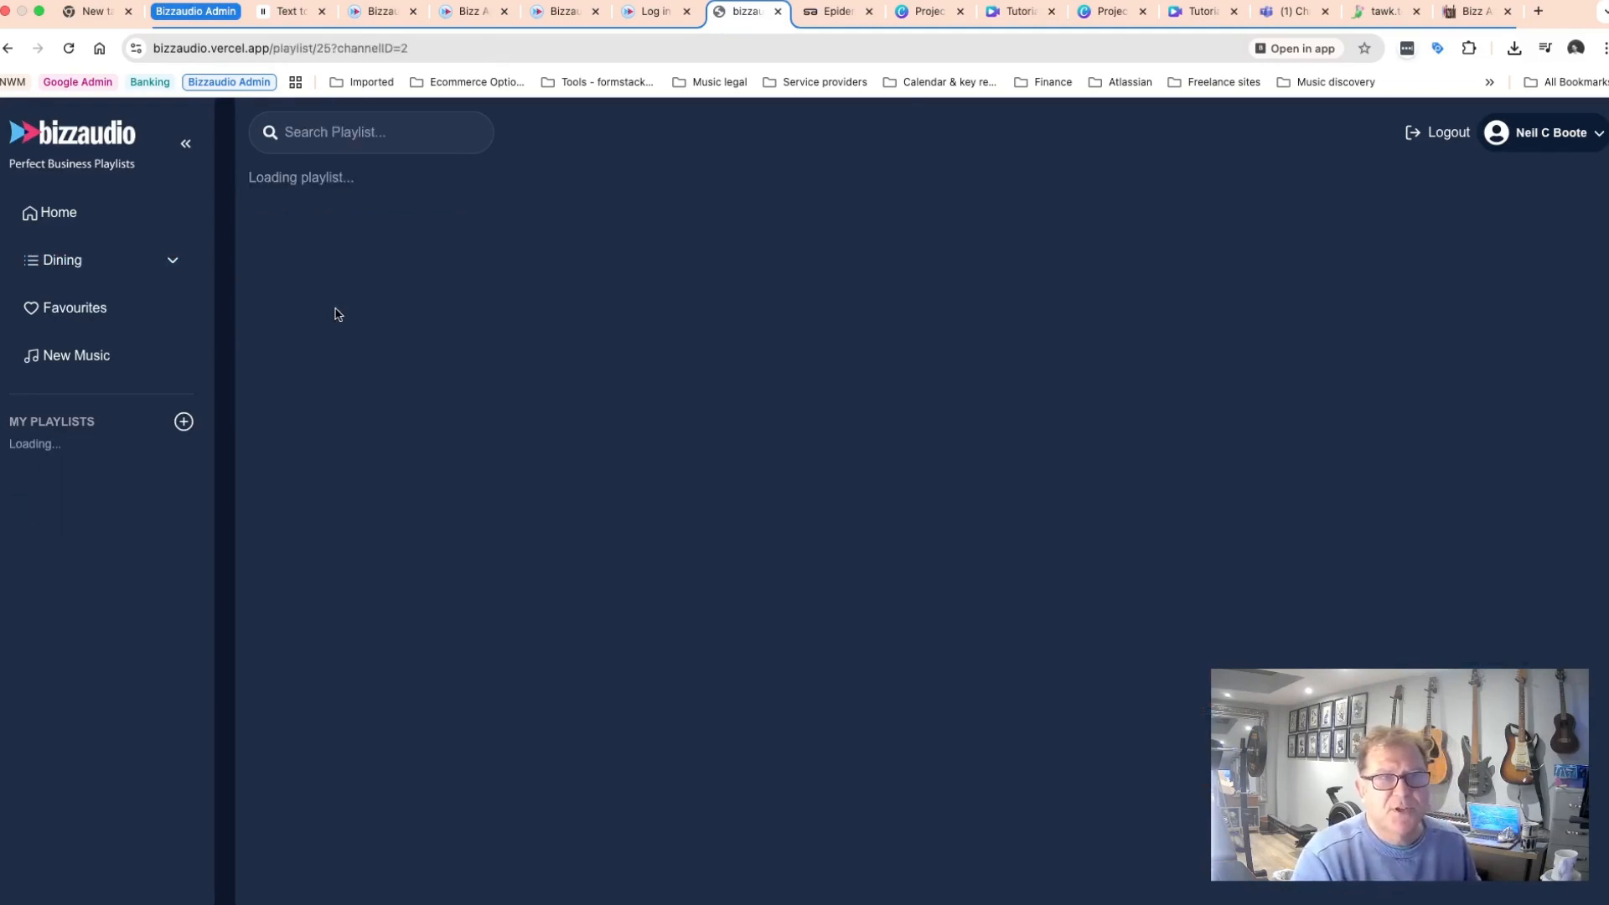
{"action": "left_click", "coordinate": [501, 342]}
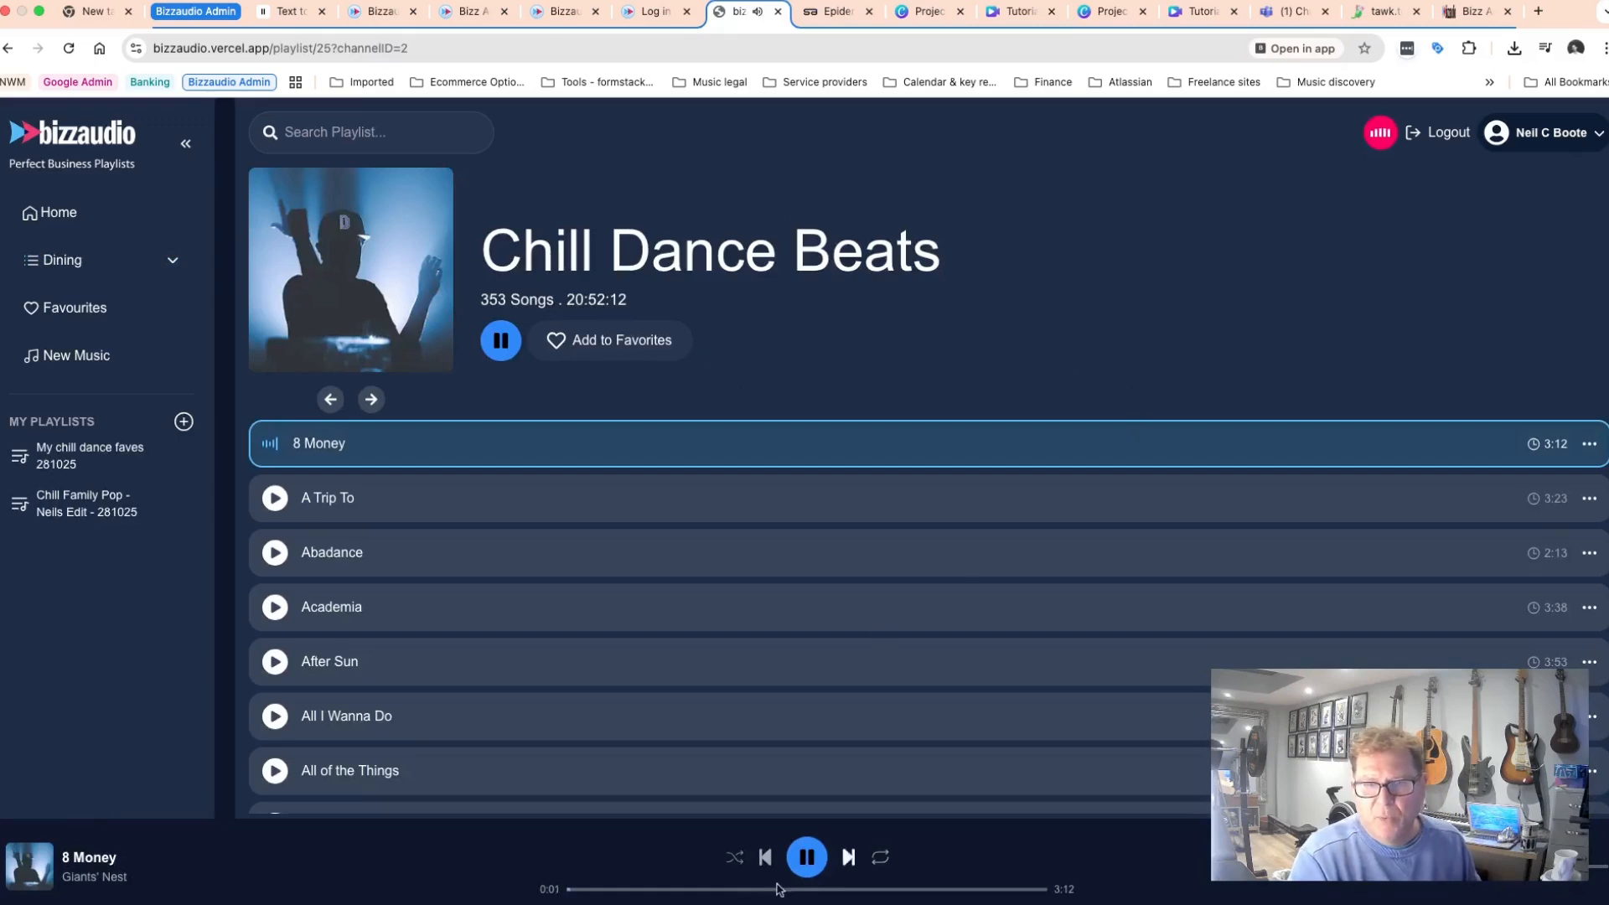
Add the track 8 Money from Chill Dance Beats to the My chill dance faves 281025 playlist.
{"action": "left_click", "coordinate": [633, 889]}
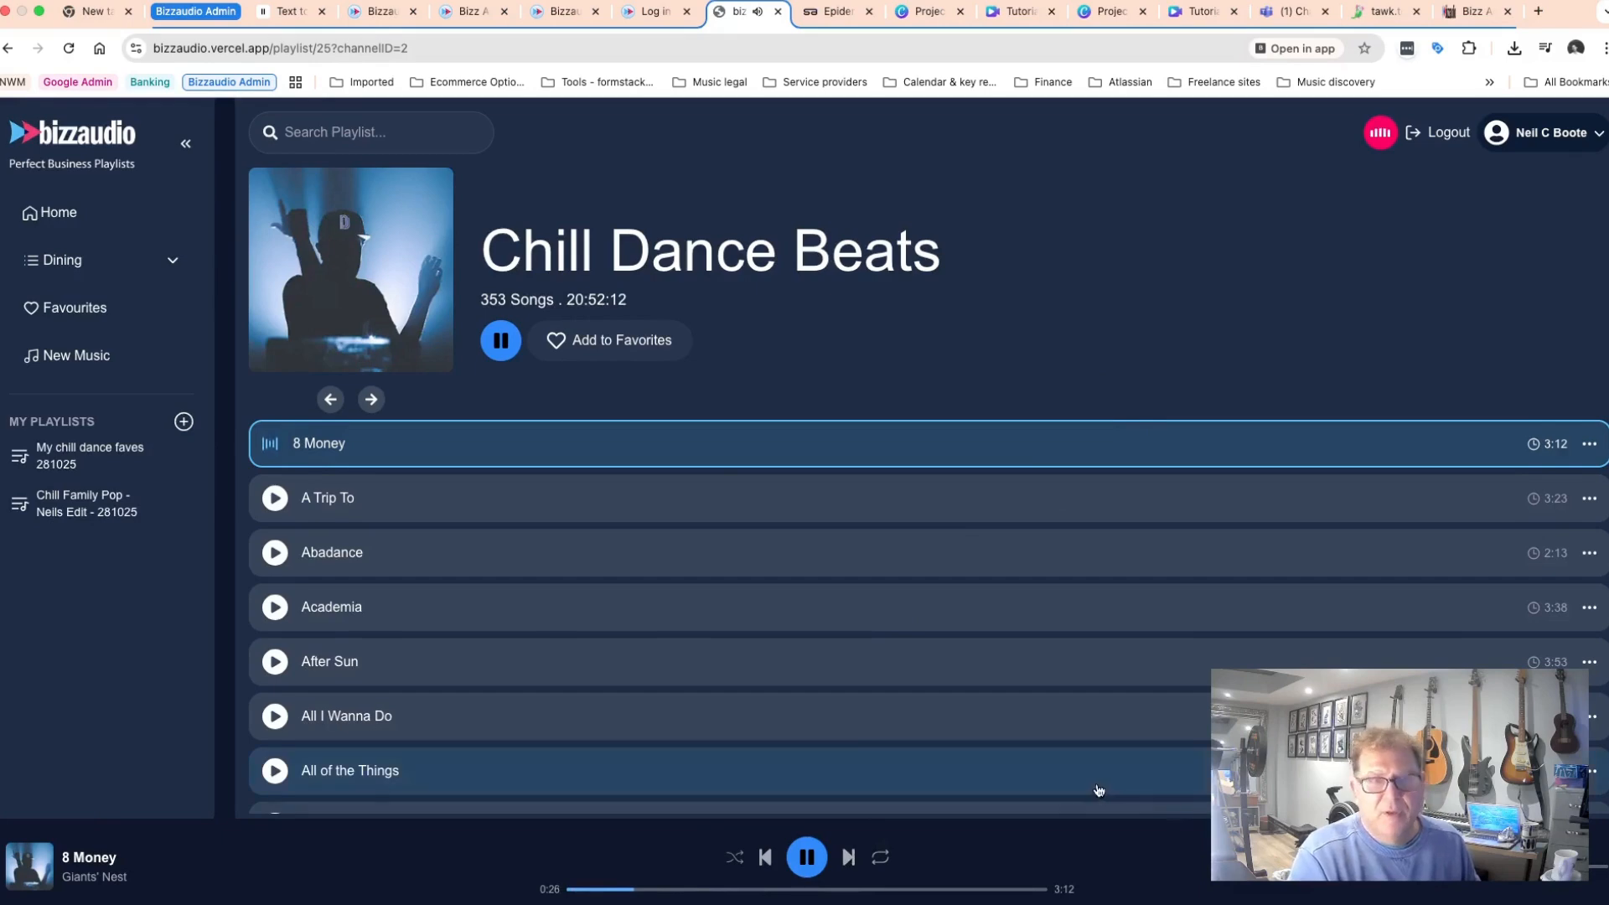
{"action": "scroll", "coordinate": [1121, 657], "scroll_direction": "down", "scroll_amount": 1}
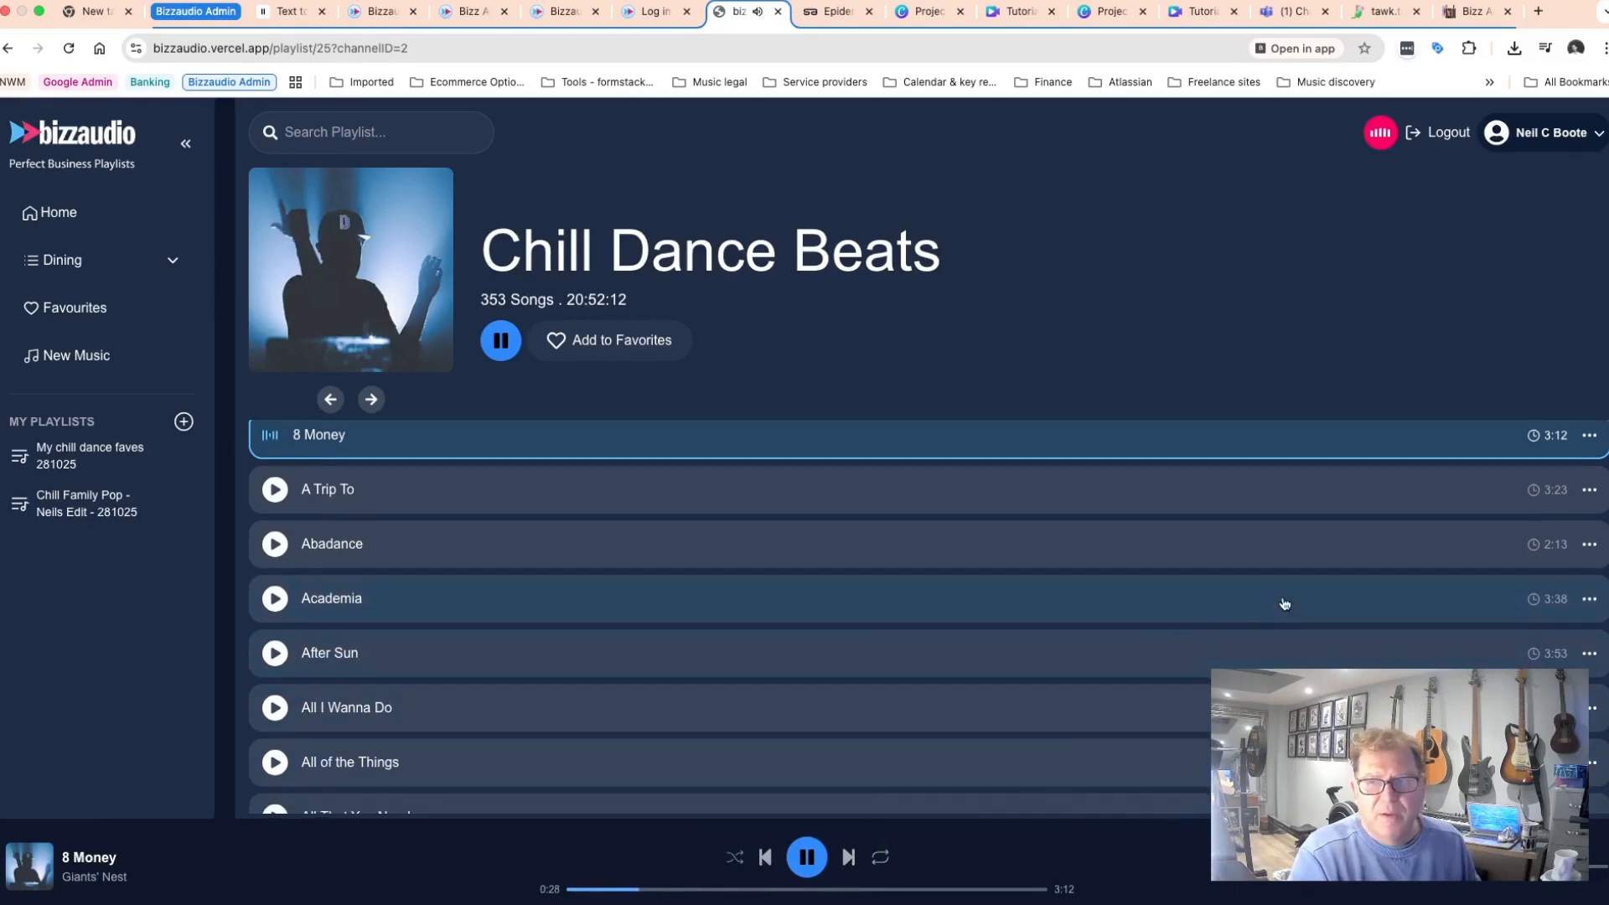
{"action": "left_click", "coordinate": [1589, 436]}
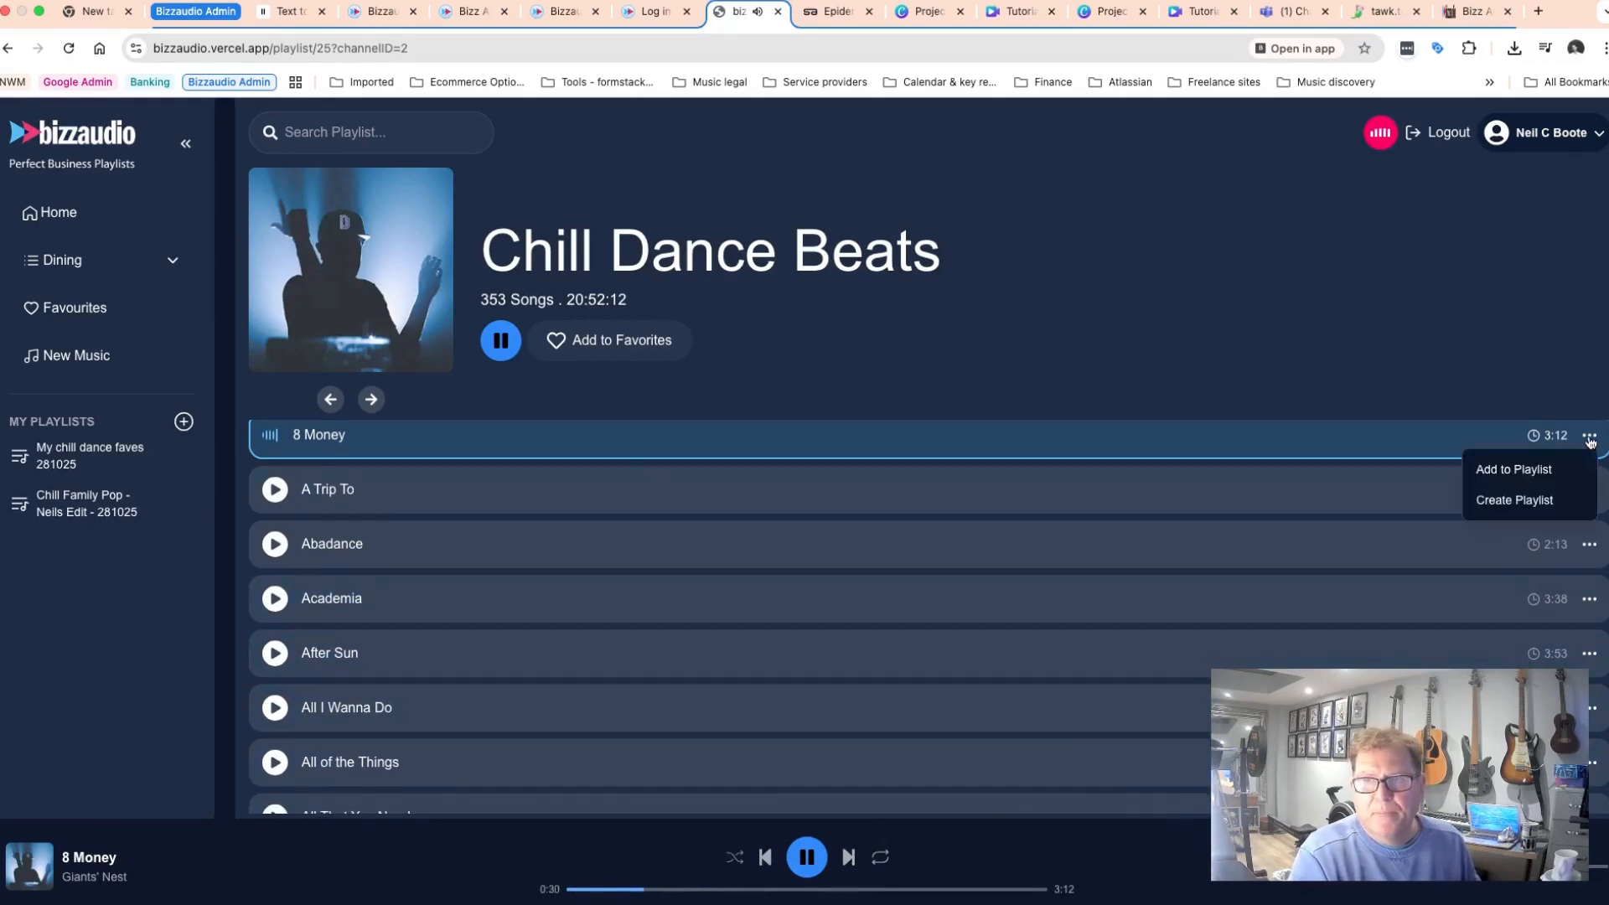
{"action": "left_click", "coordinate": [1527, 472]}
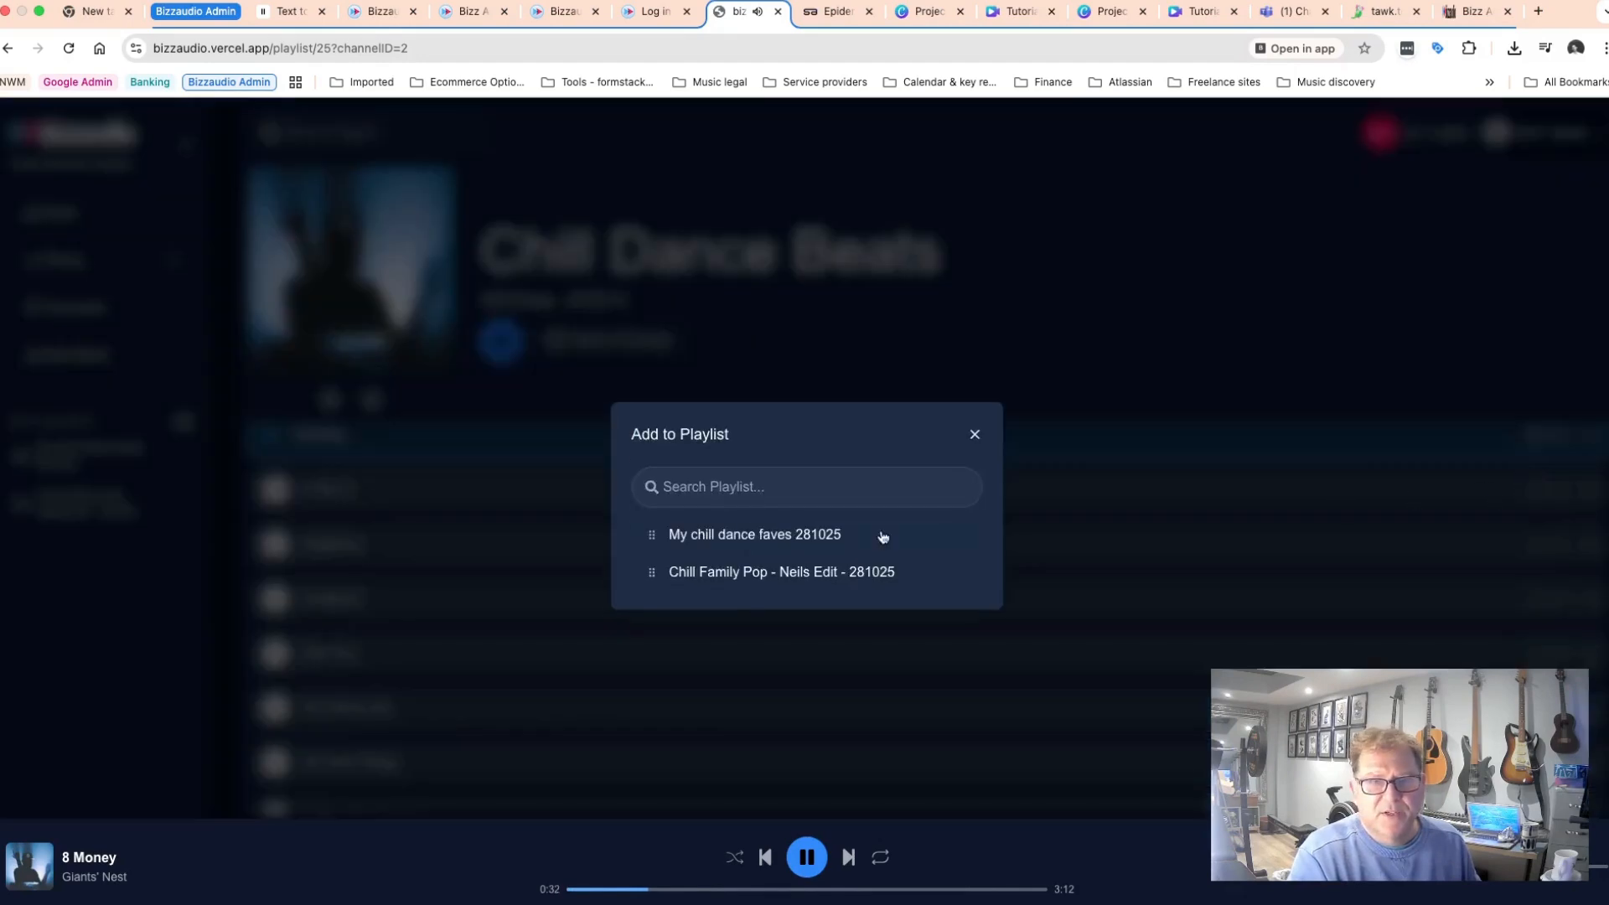
{"action": "left_click", "coordinate": [714, 542]}
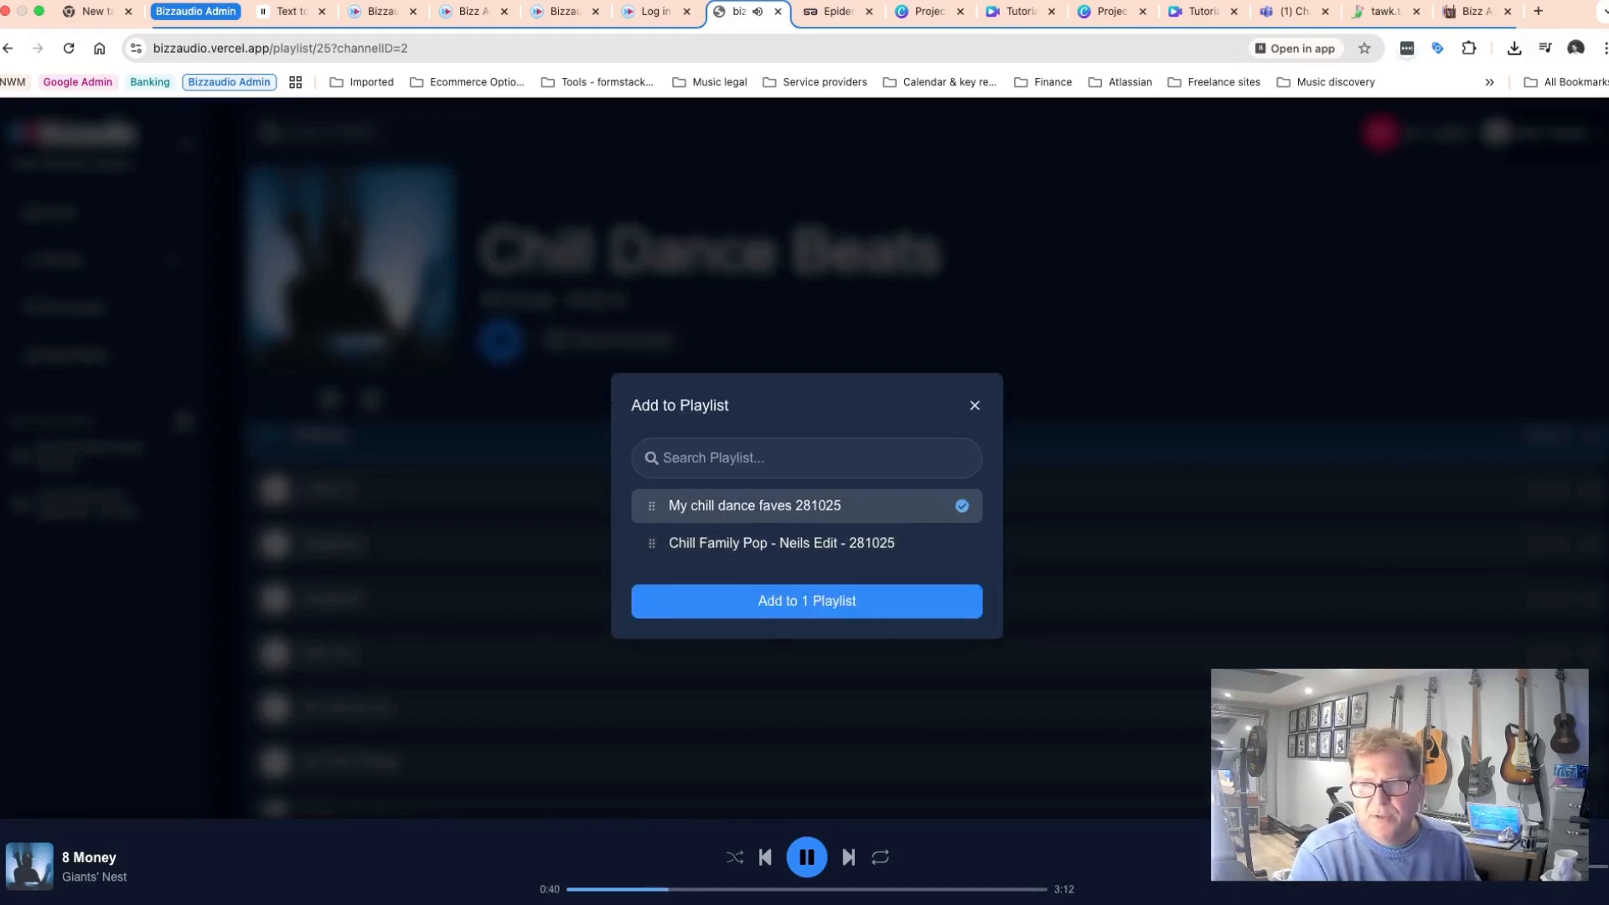
{"action": "left_click", "coordinate": [800, 612]}
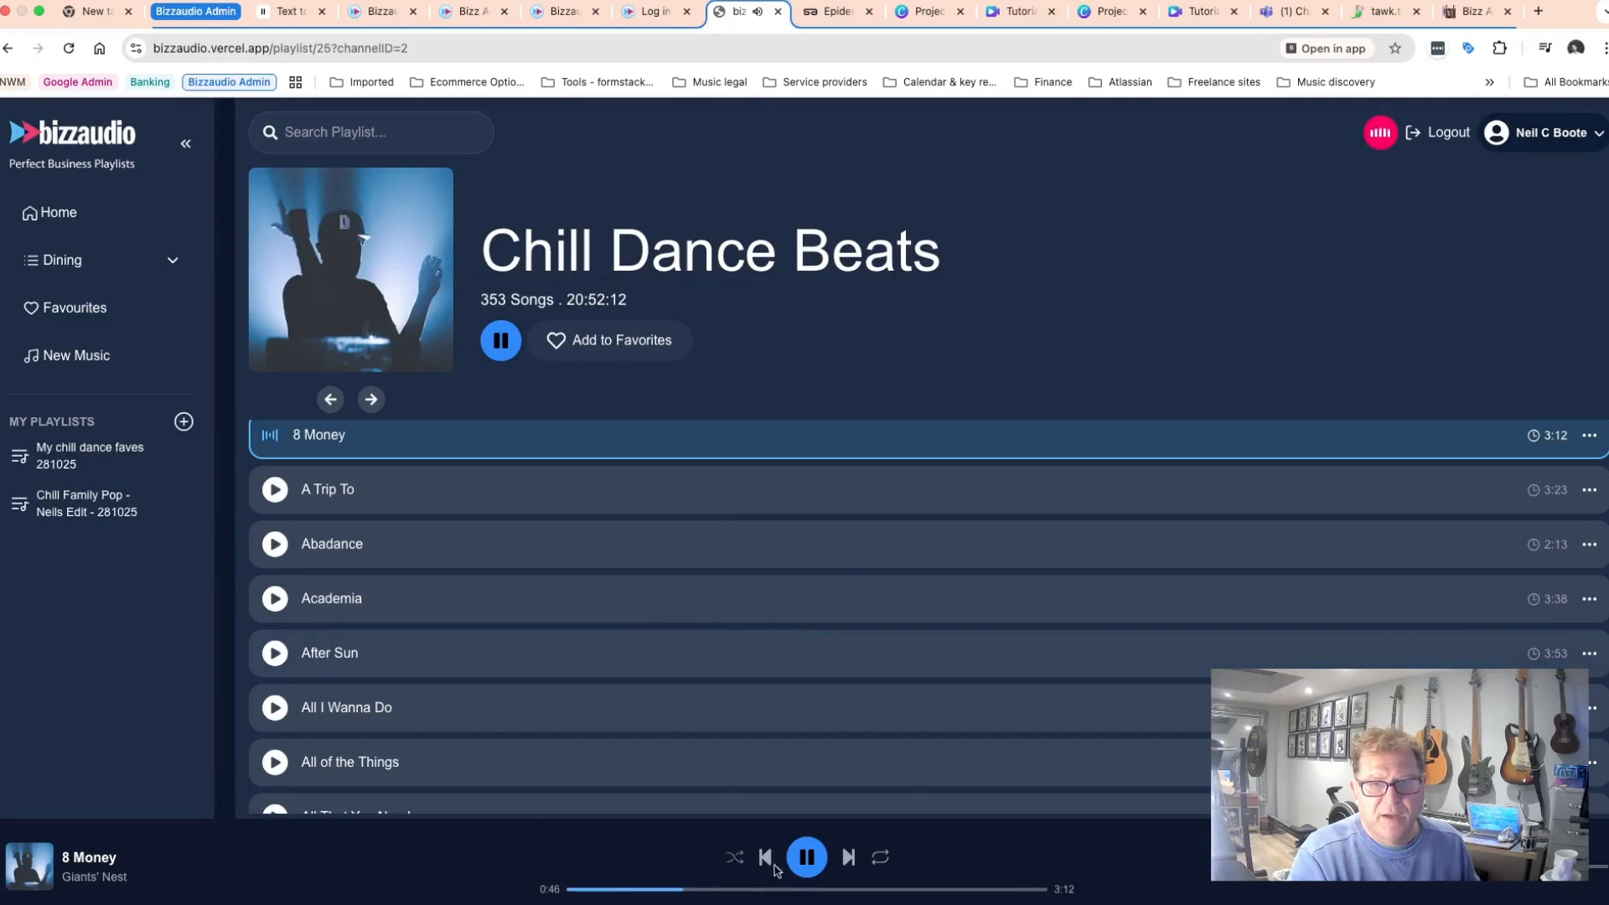
Pause playback and open My chill dance faves 281025 to review its tracks.
{"action": "left_click", "coordinate": [807, 859]}
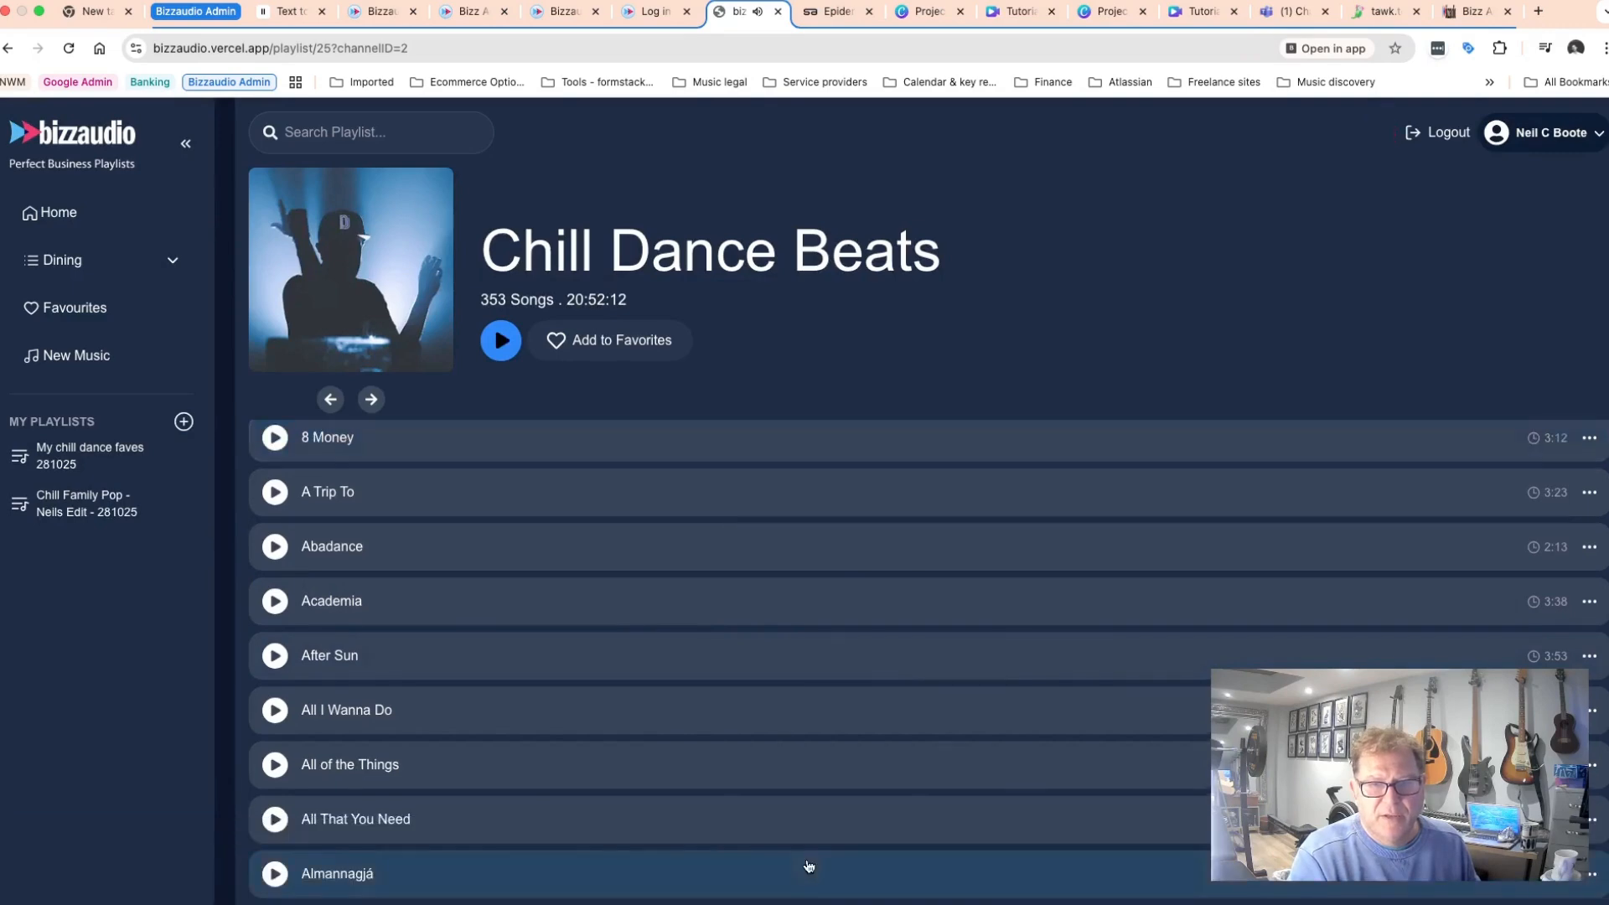
{"action": "left_click", "coordinate": [70, 456]}
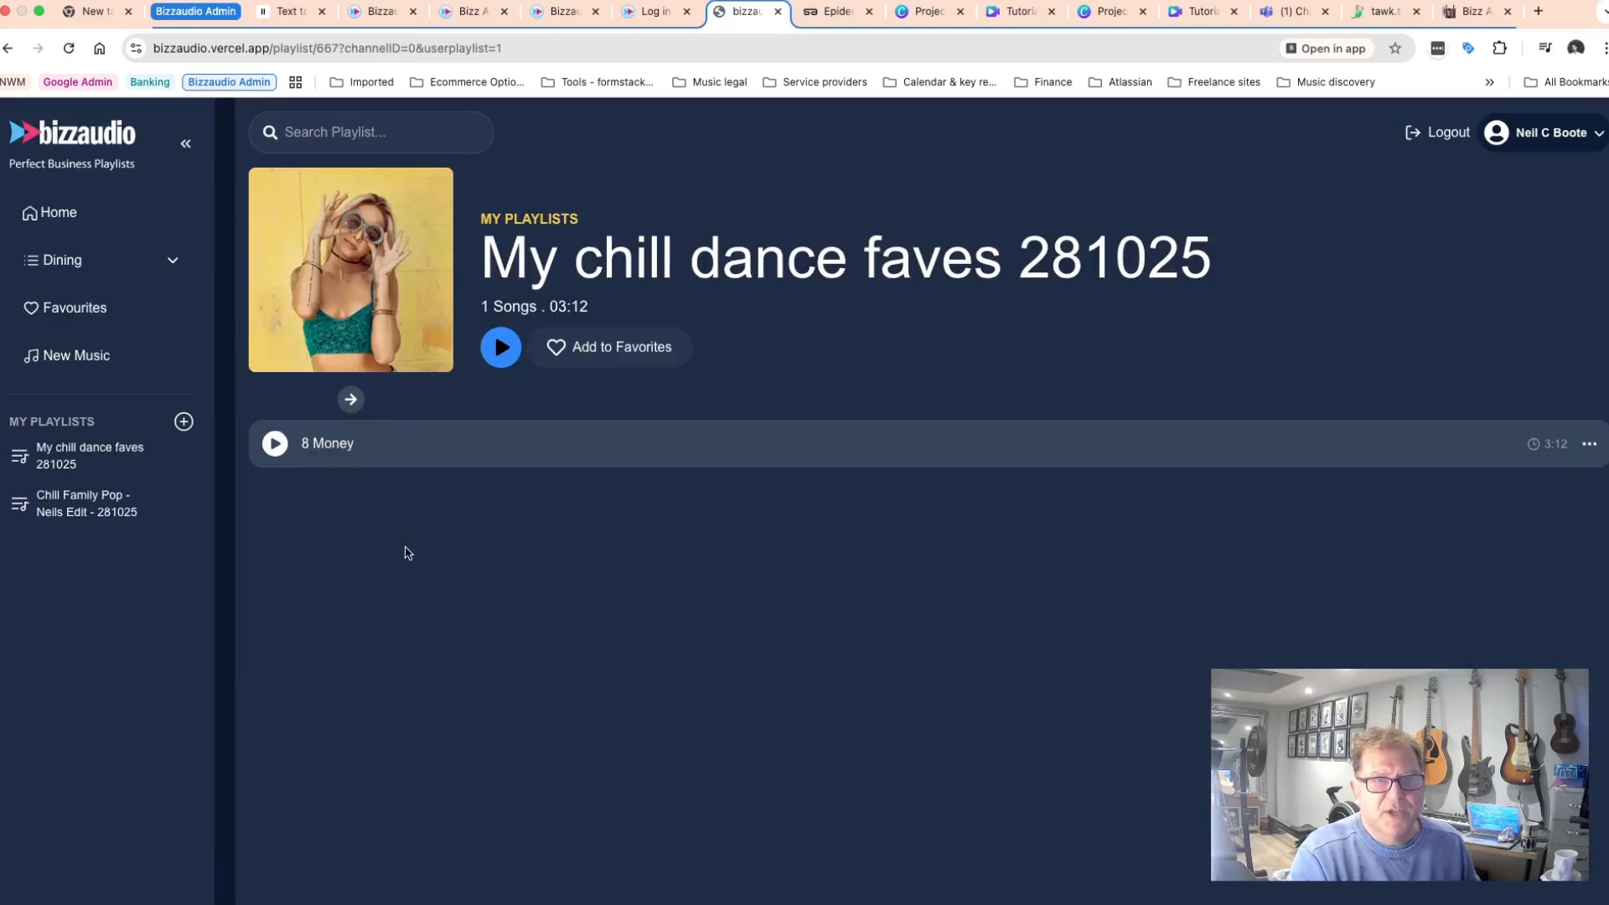
{"action": "left_click", "coordinate": [1589, 450]}
{"action": "left_click", "coordinate": [1269, 542]}
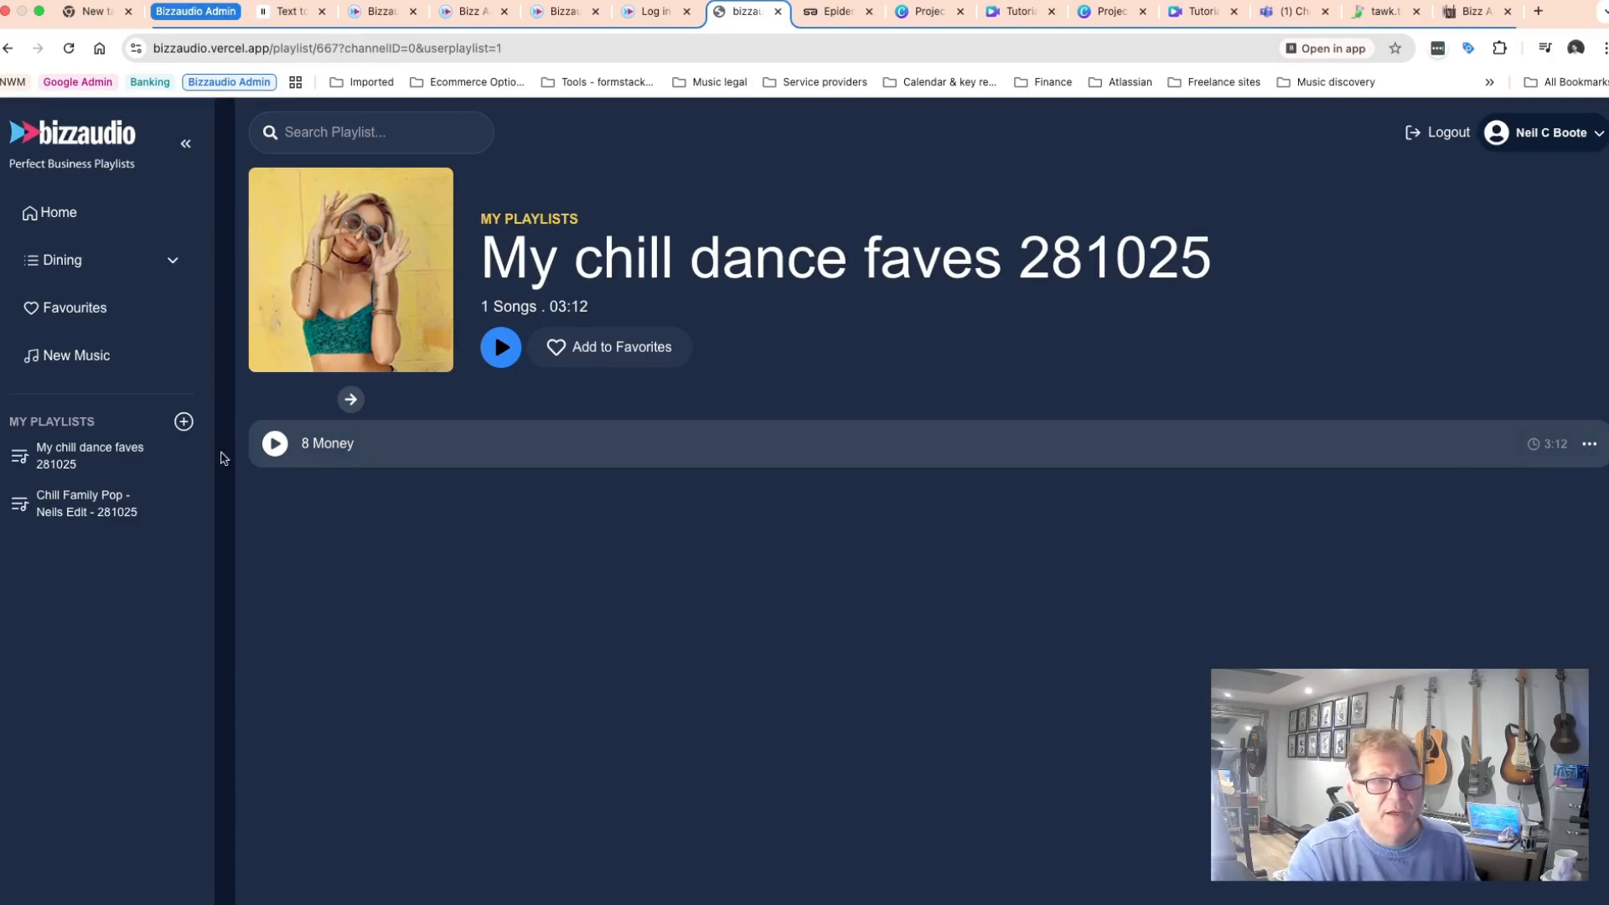
Open New Music and filter the recently added tracks by the Upbeat Funky House Instrumental genre.
{"action": "left_click", "coordinate": [81, 360]}
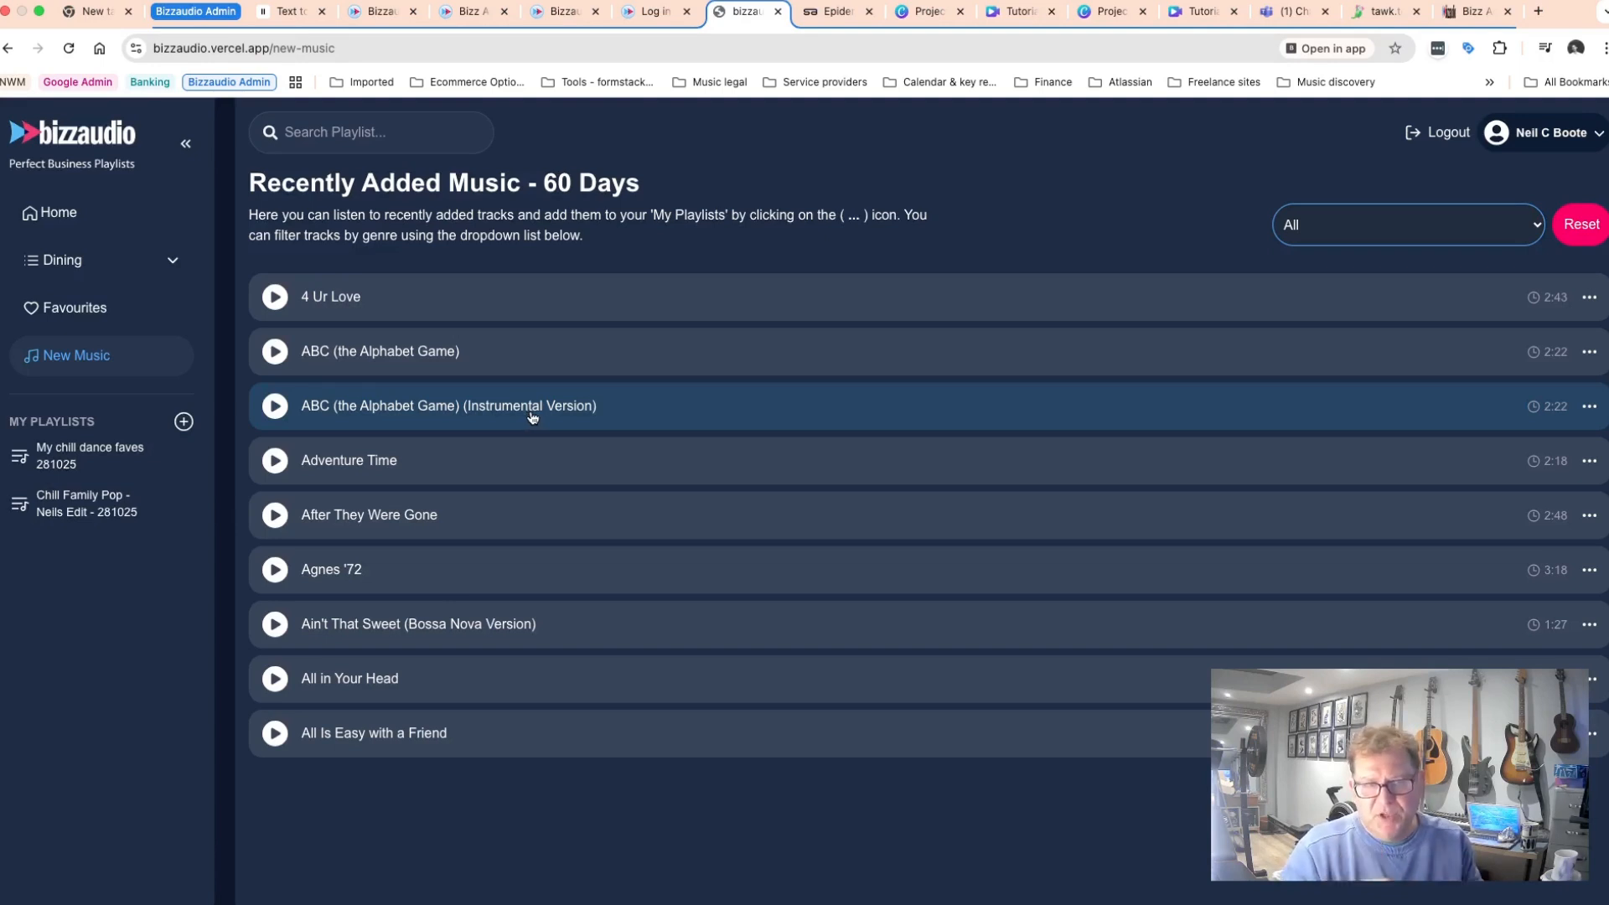
{"action": "left_click", "coordinate": [1542, 227]}
{"action": "scroll", "coordinate": [1355, 608], "scroll_direction": "down", "scroll_amount": 5}
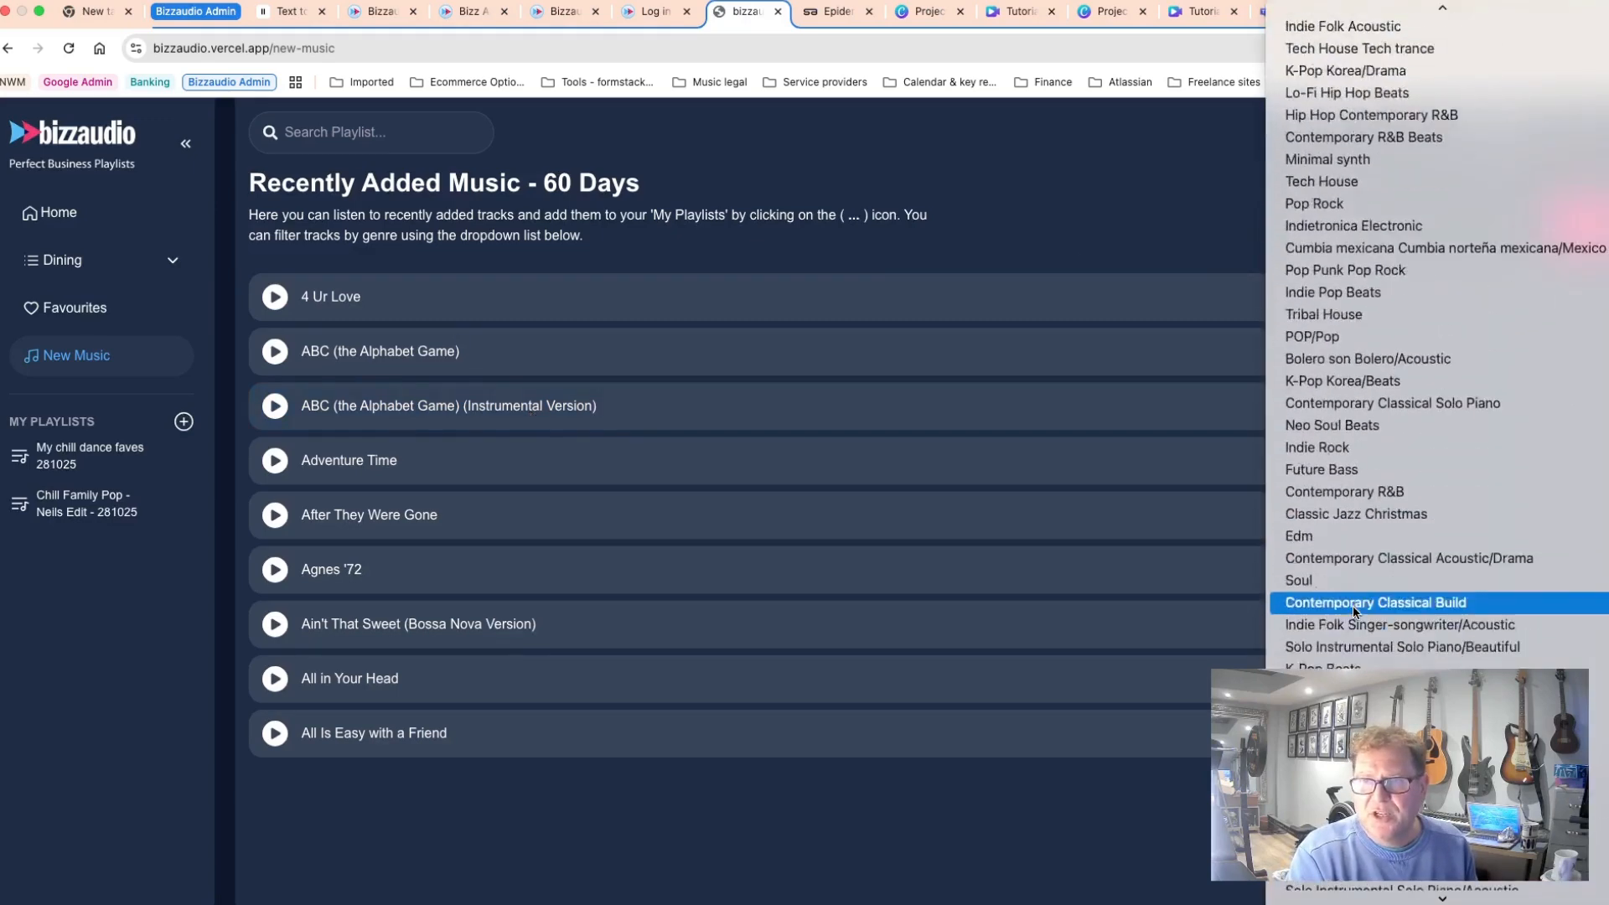
{"action": "scroll", "coordinate": [1354, 609], "scroll_direction": "down", "scroll_amount": 10}
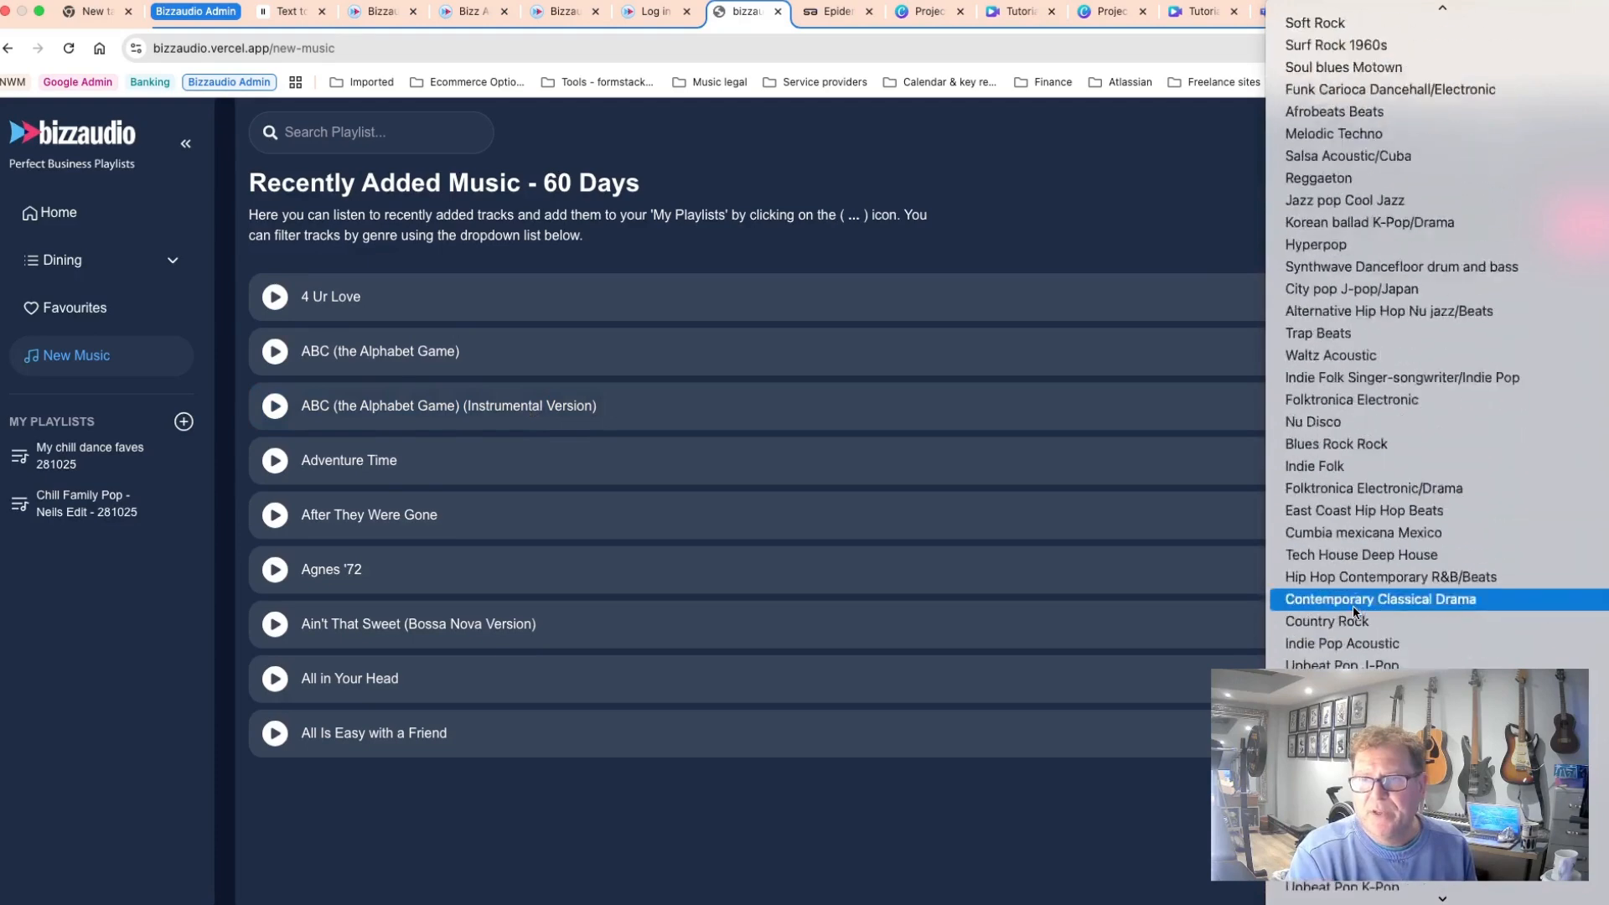
{"action": "scroll", "coordinate": [1353, 610], "scroll_direction": "down", "scroll_amount": 3}
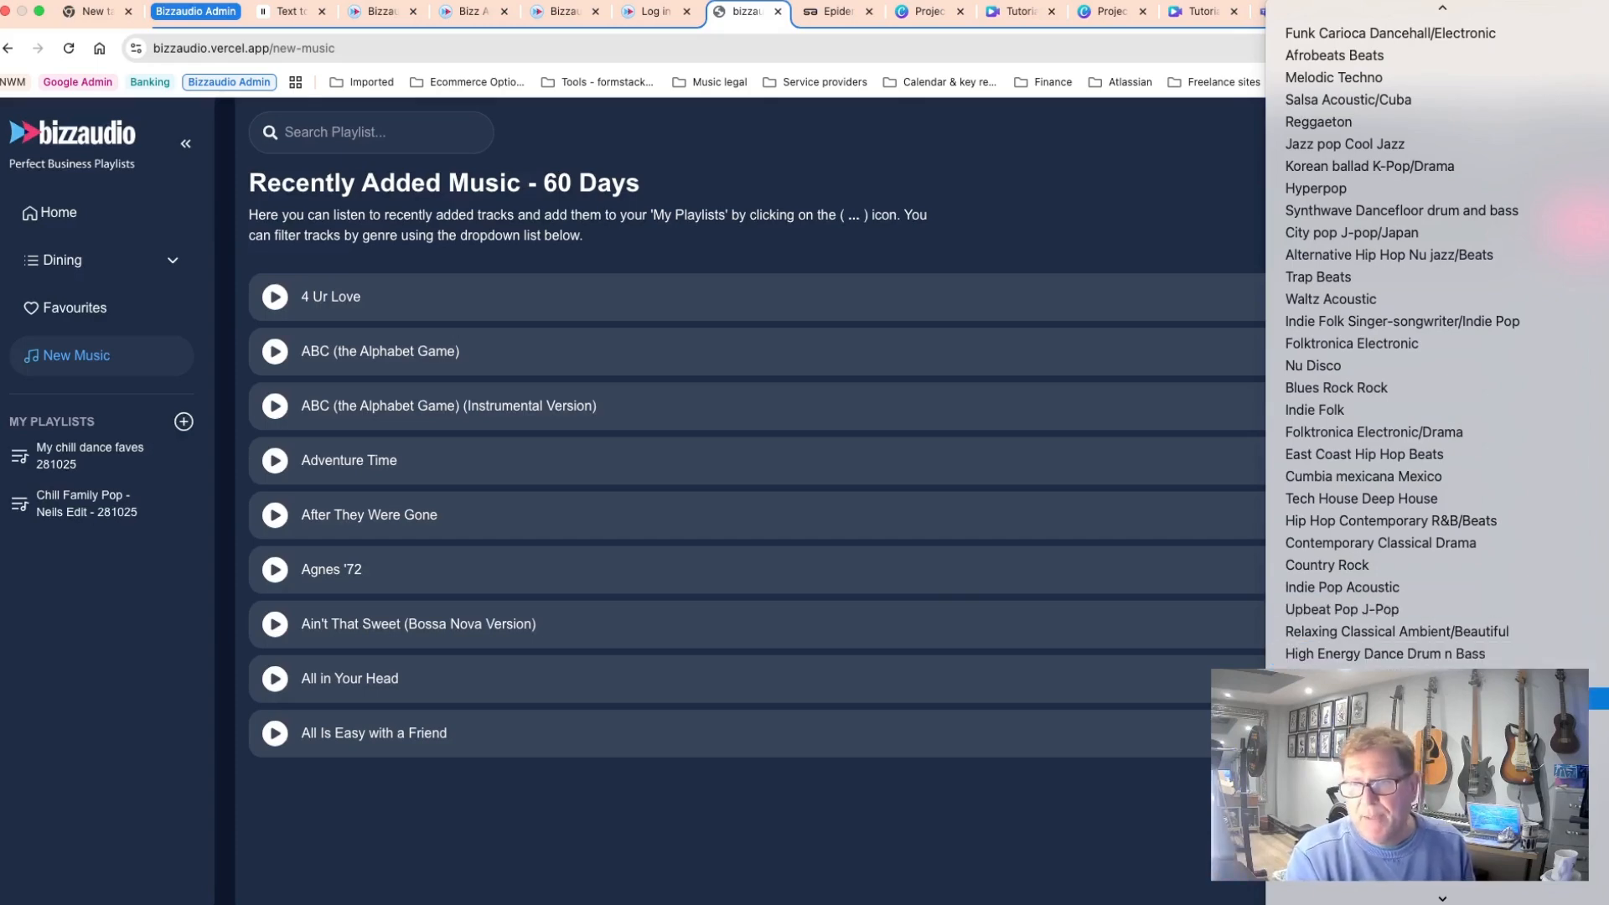
{"action": "left_click", "coordinate": [1359, 698]}
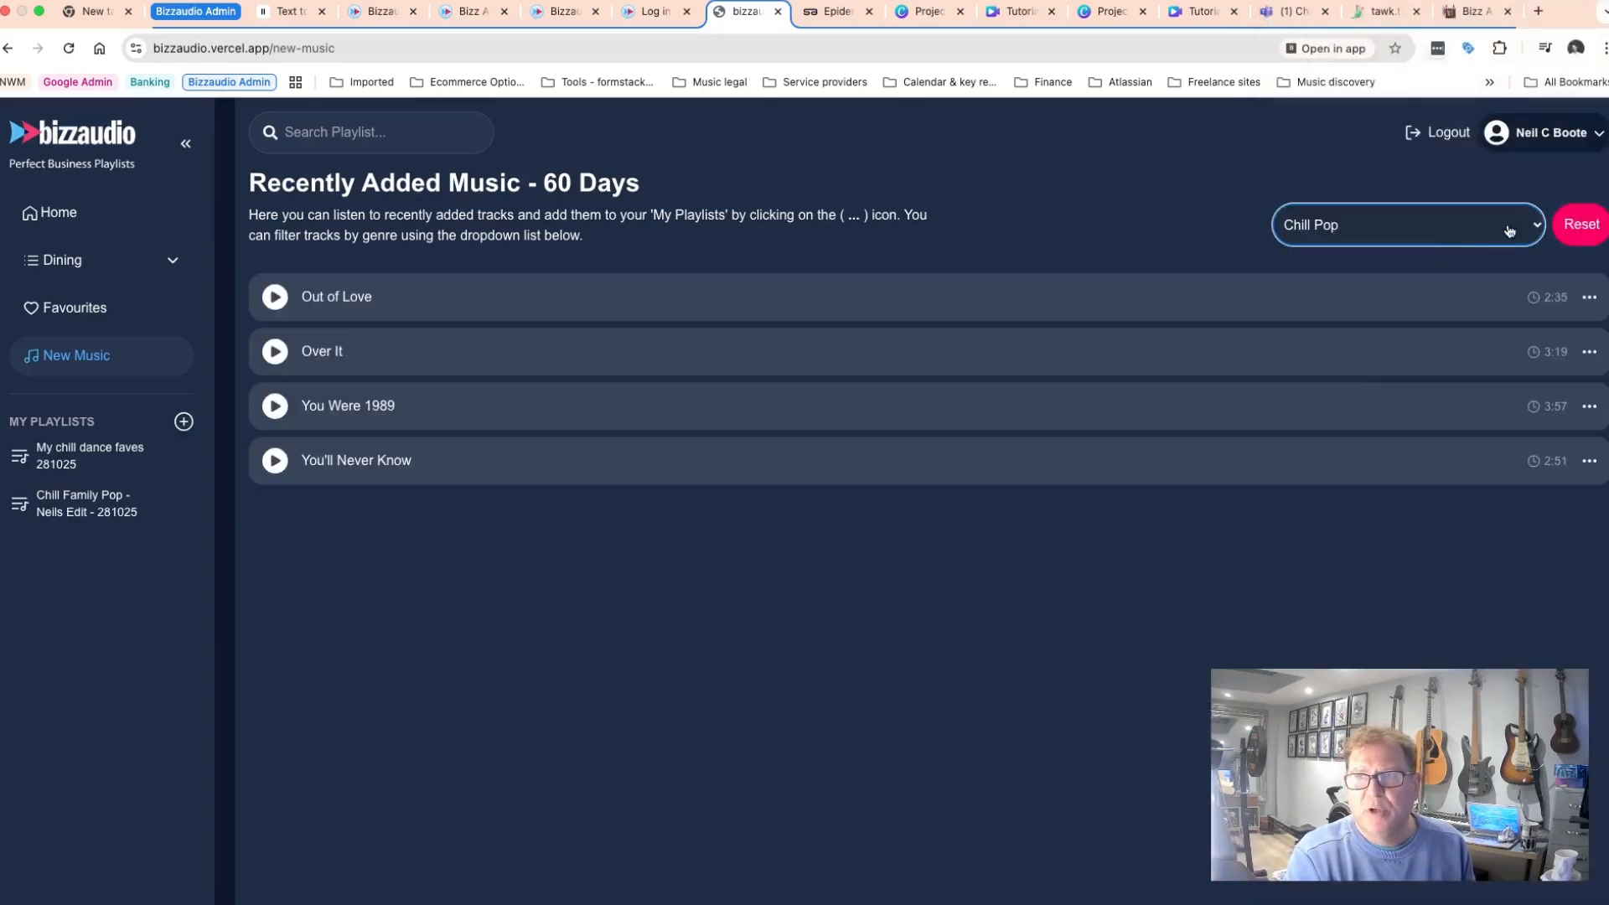
{"action": "left_click", "coordinate": [1534, 227]}
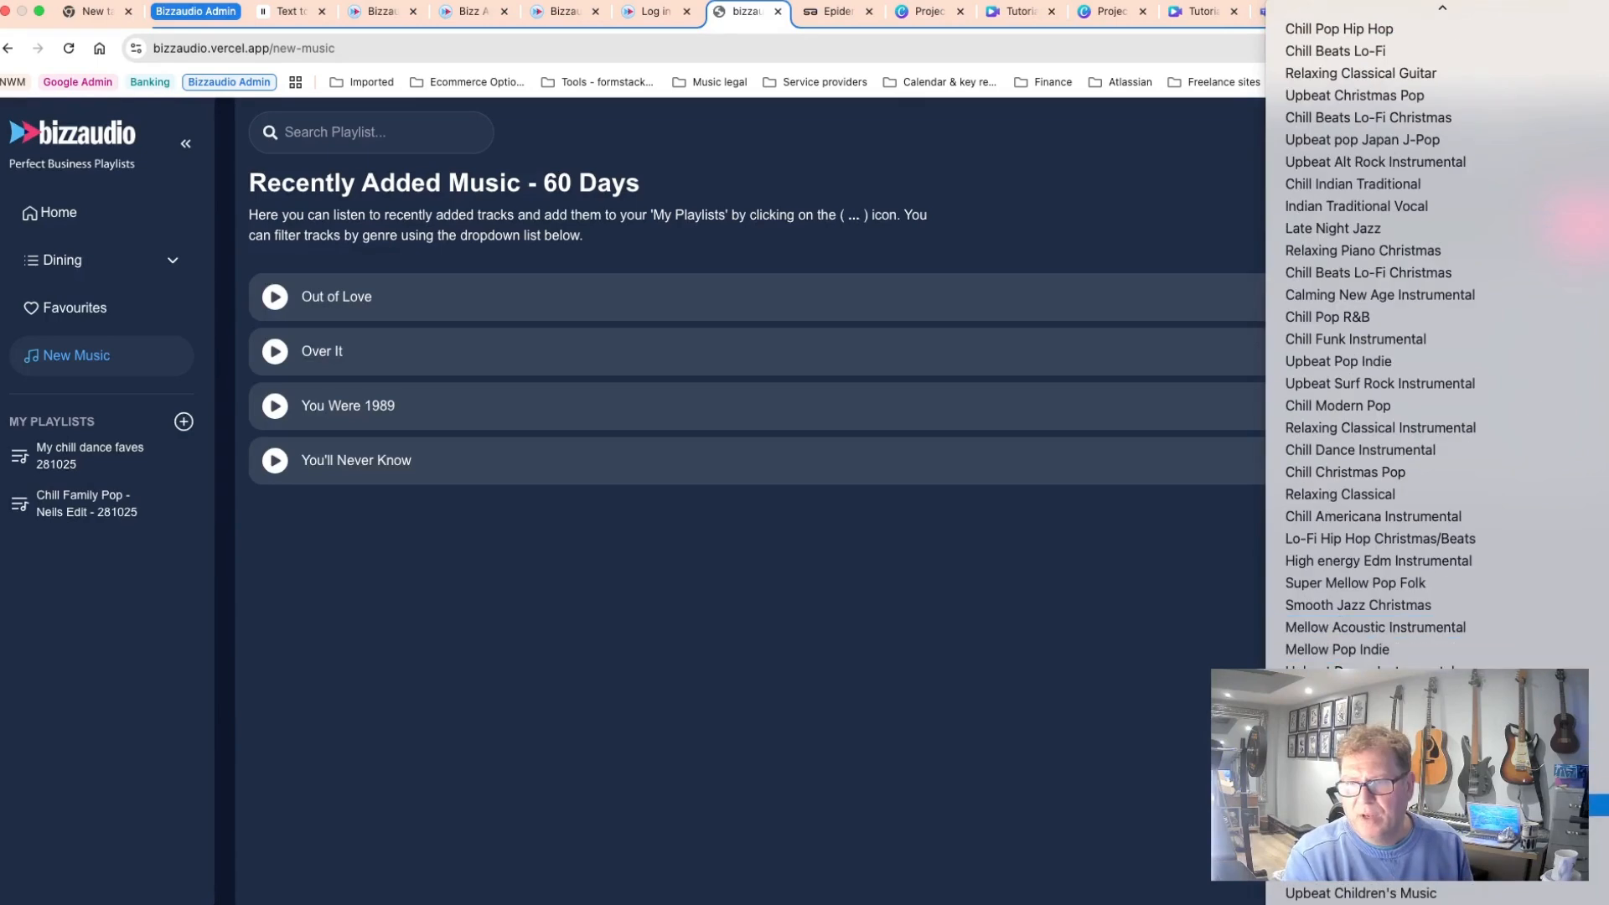
{"action": "left_click", "coordinate": [1374, 827]}
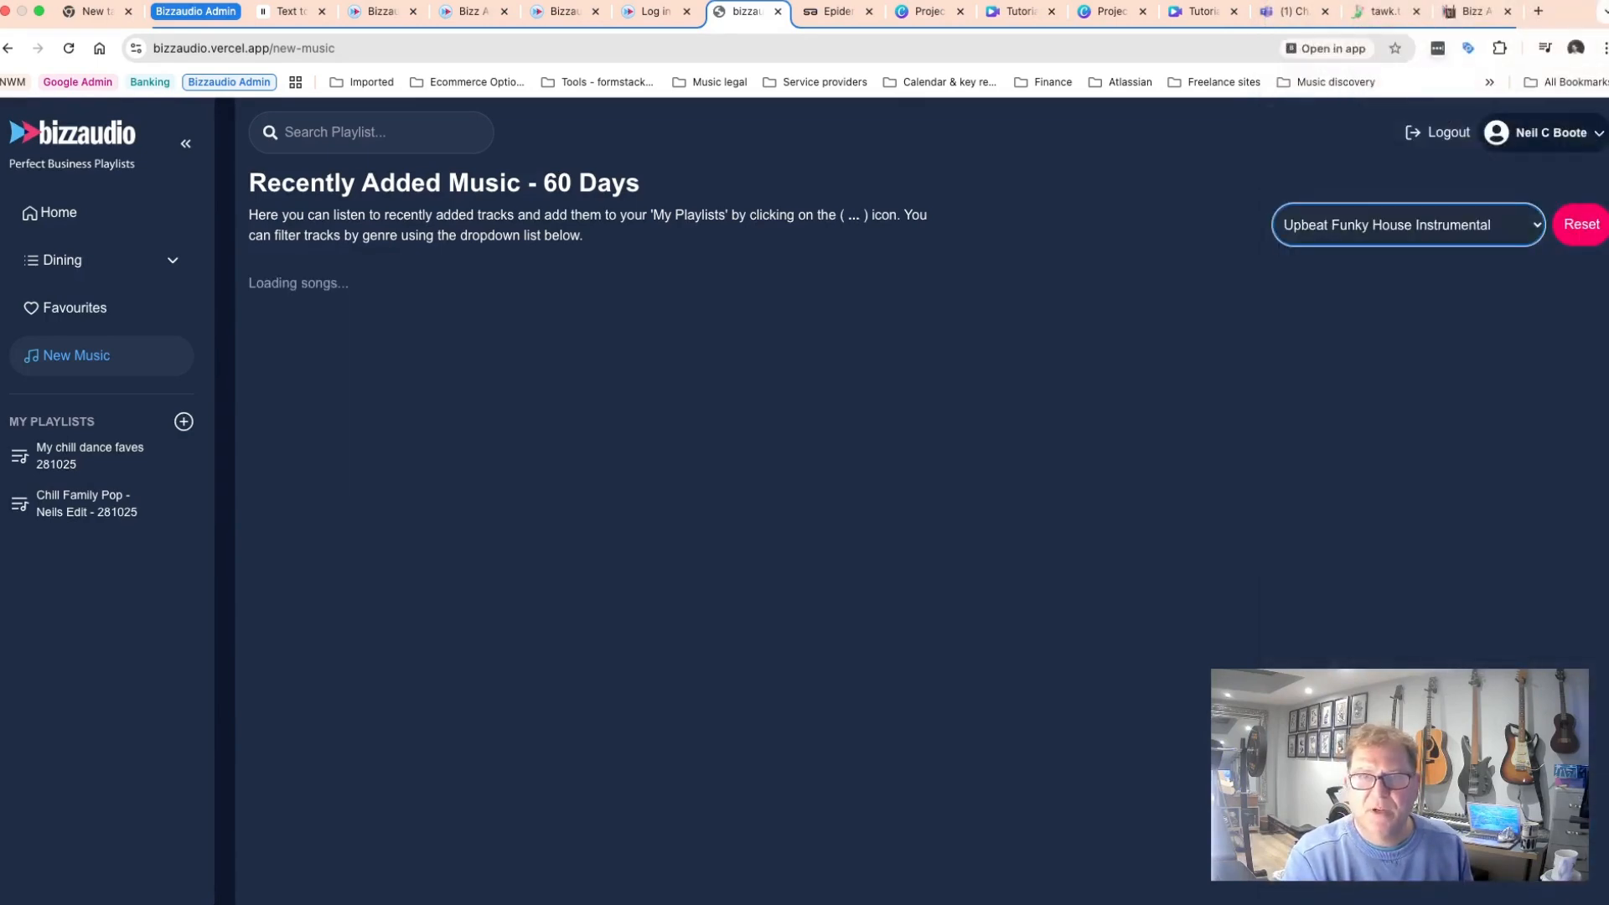
Play World of Magic and add it to the My chill dance faves 281025 playlist.
{"action": "left_click", "coordinate": [274, 299]}
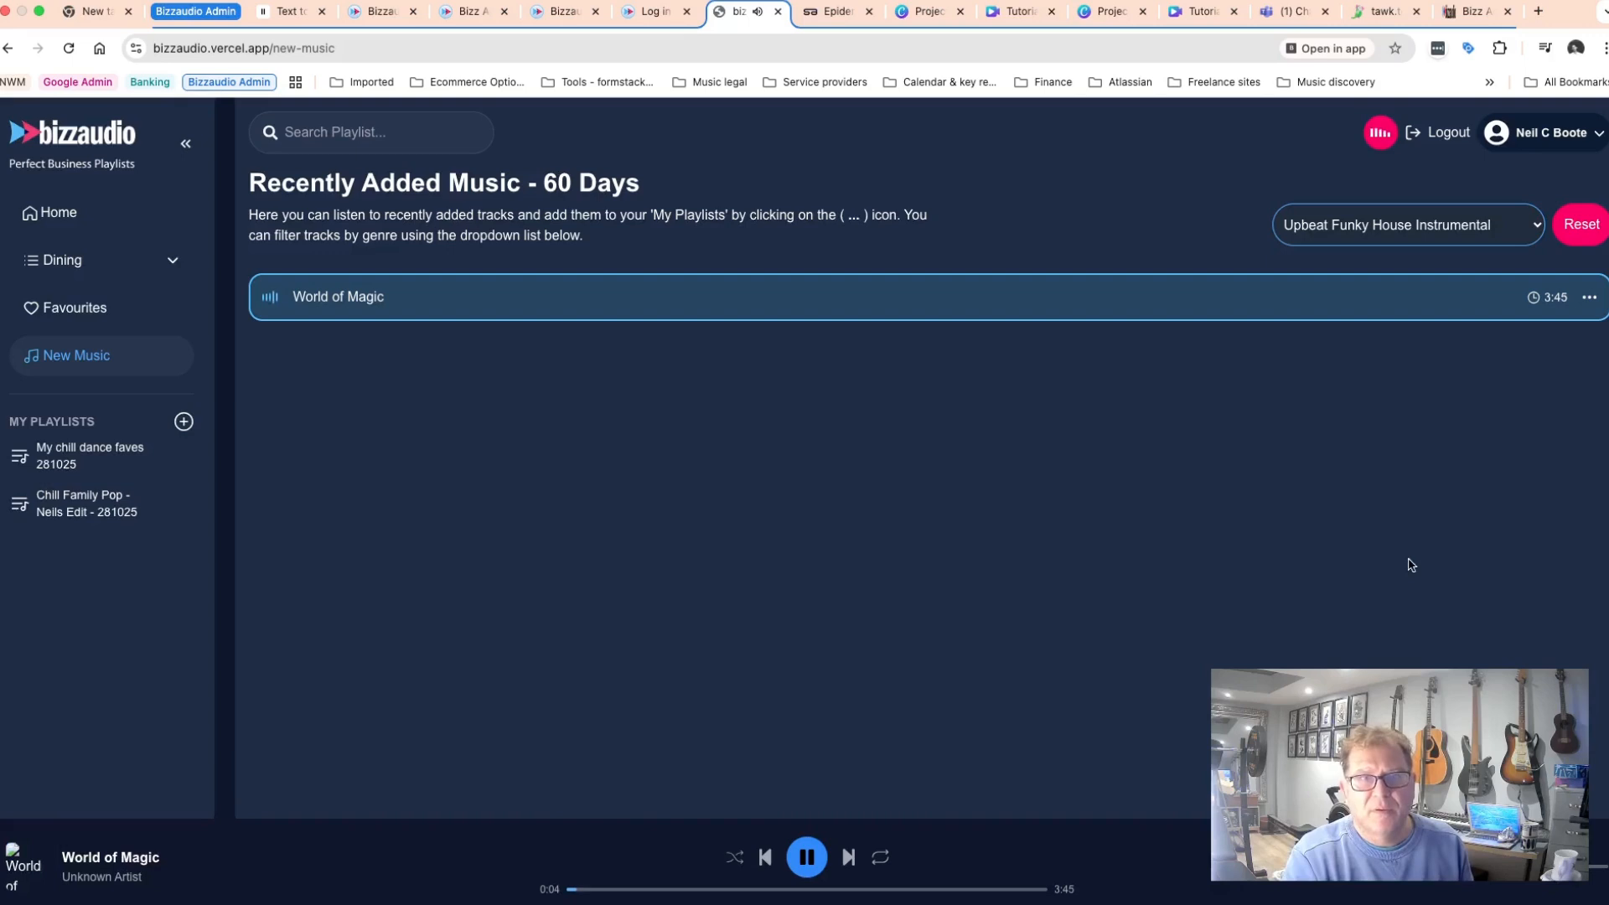
{"action": "left_click", "coordinate": [1589, 299]}
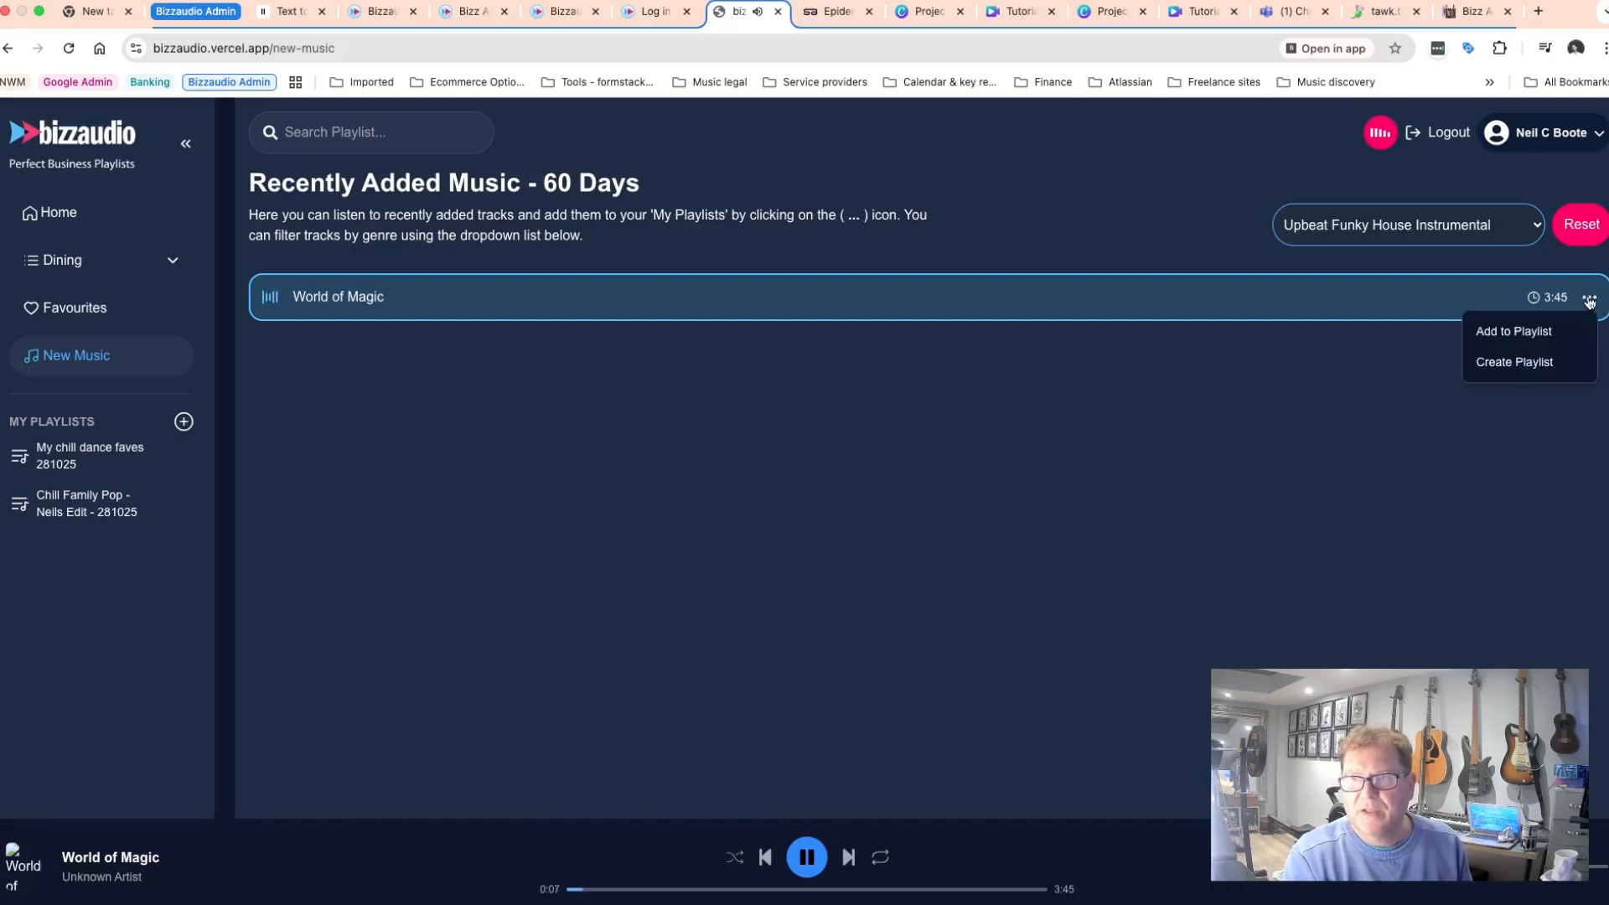
{"action": "left_click", "coordinate": [1532, 335]}
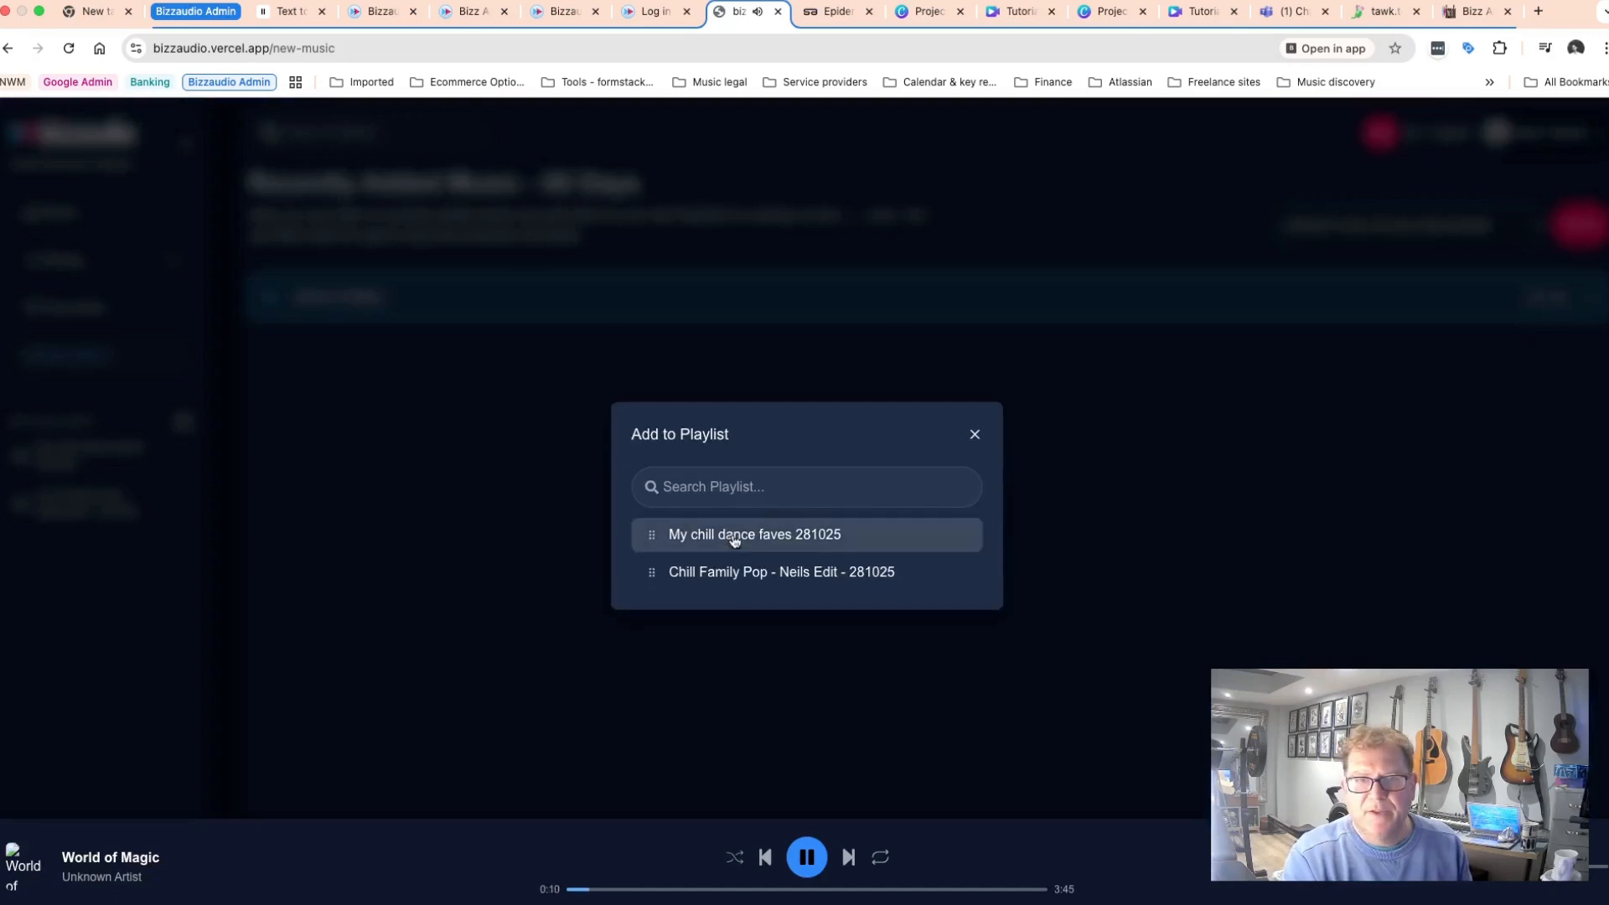
{"action": "left_click", "coordinate": [729, 540]}
{"action": "left_click", "coordinate": [825, 603]}
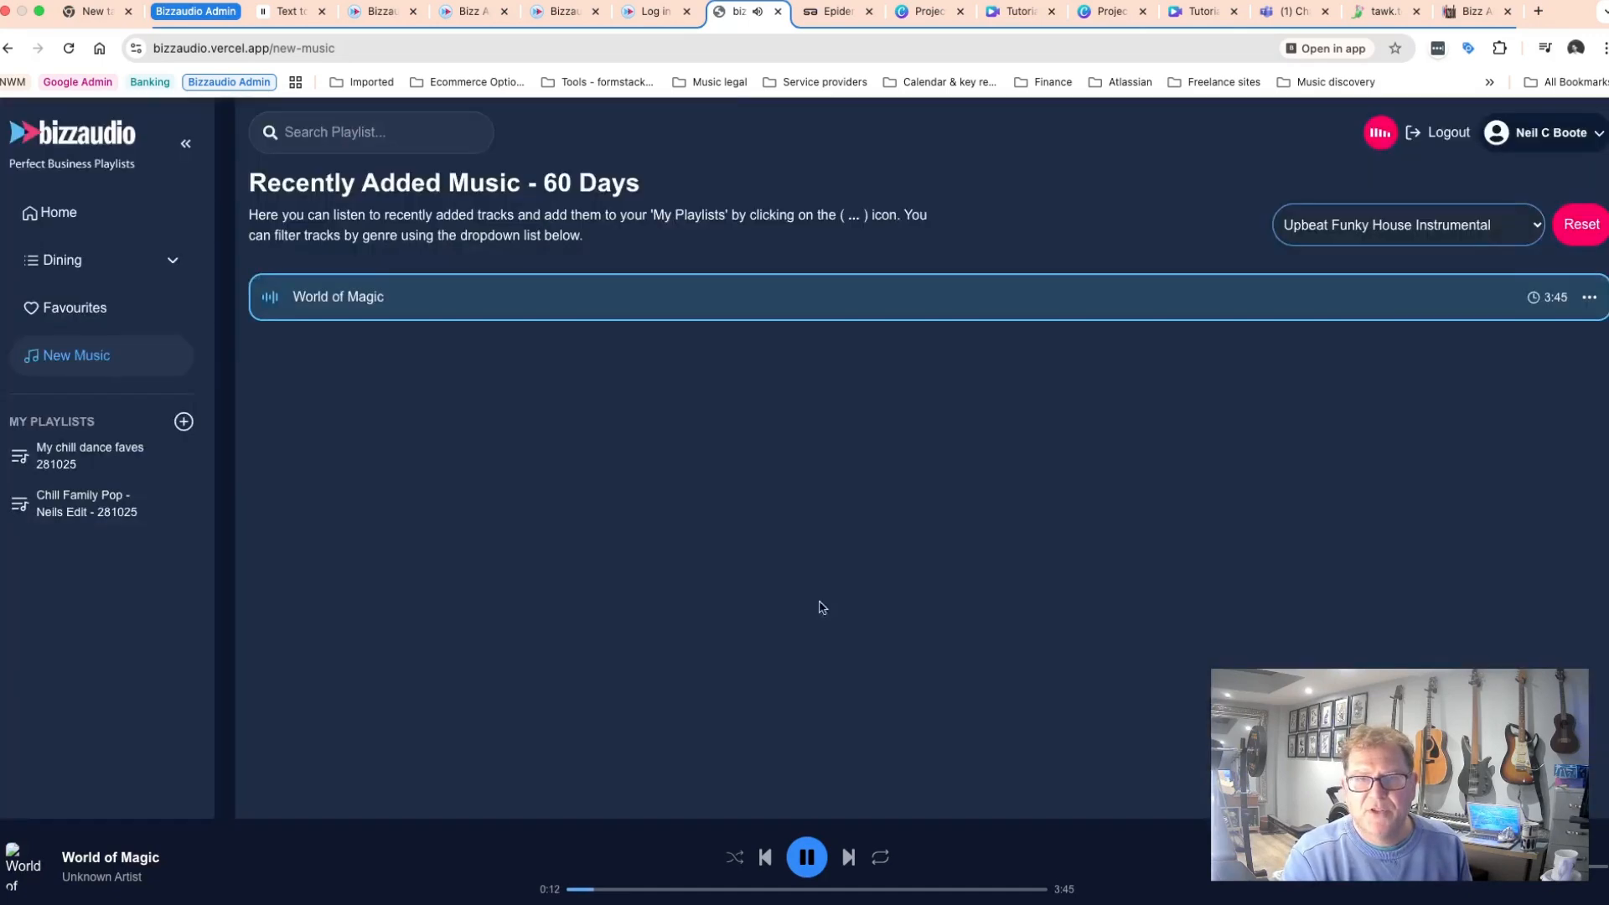
Pause playback and open My chill dance faves 281025 to check its tracks.
{"action": "left_click", "coordinate": [807, 856]}
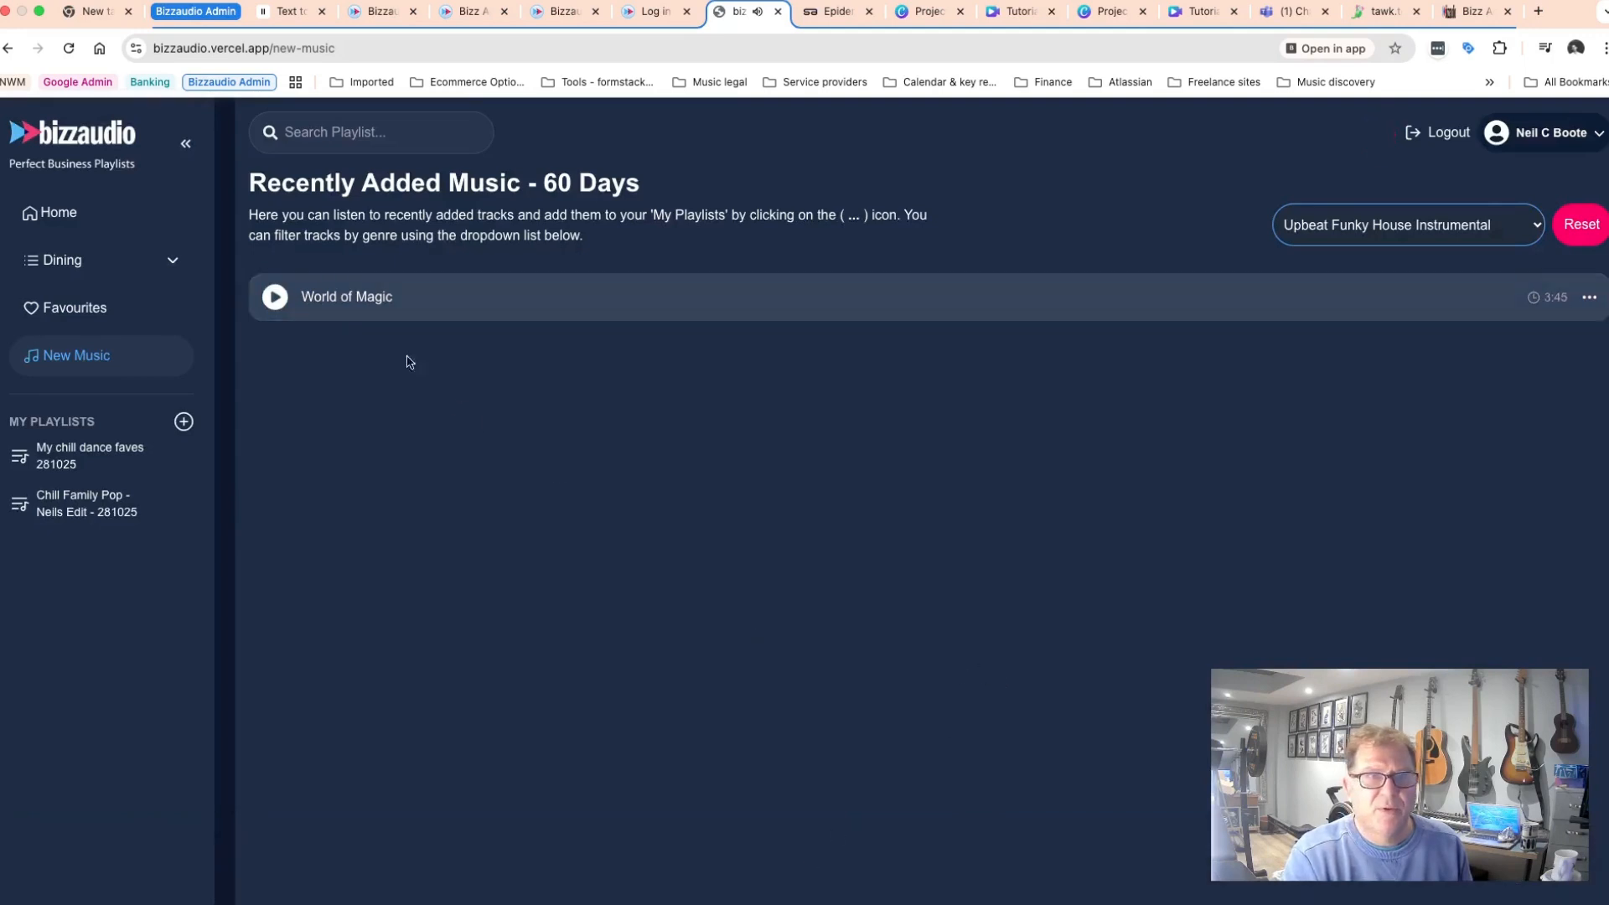
{"action": "left_click", "coordinate": [71, 456]}
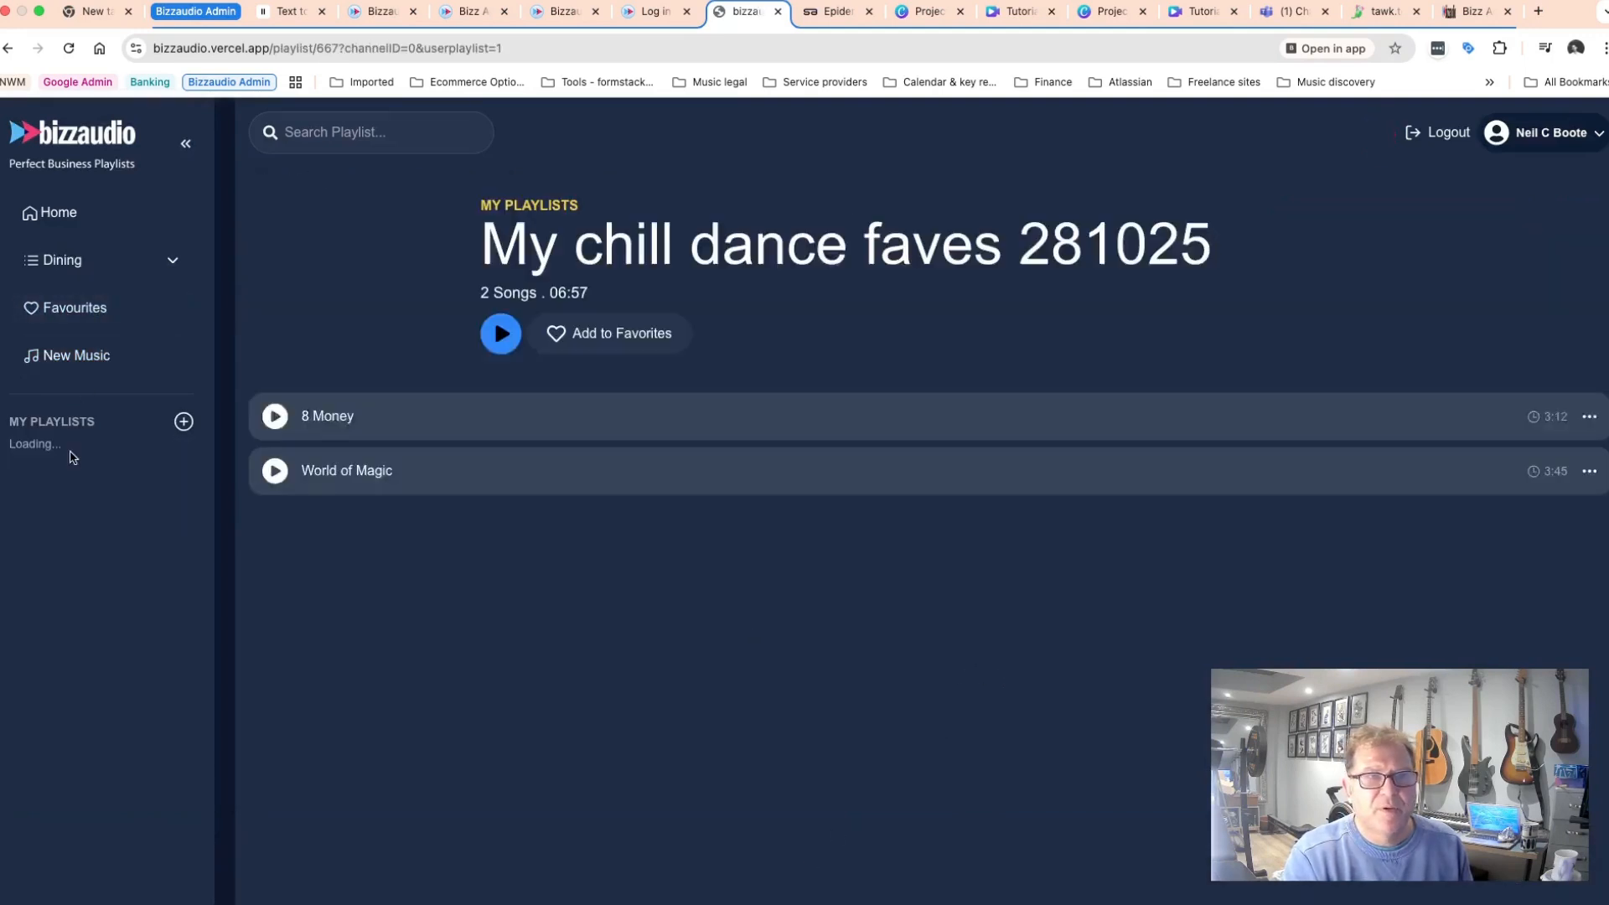